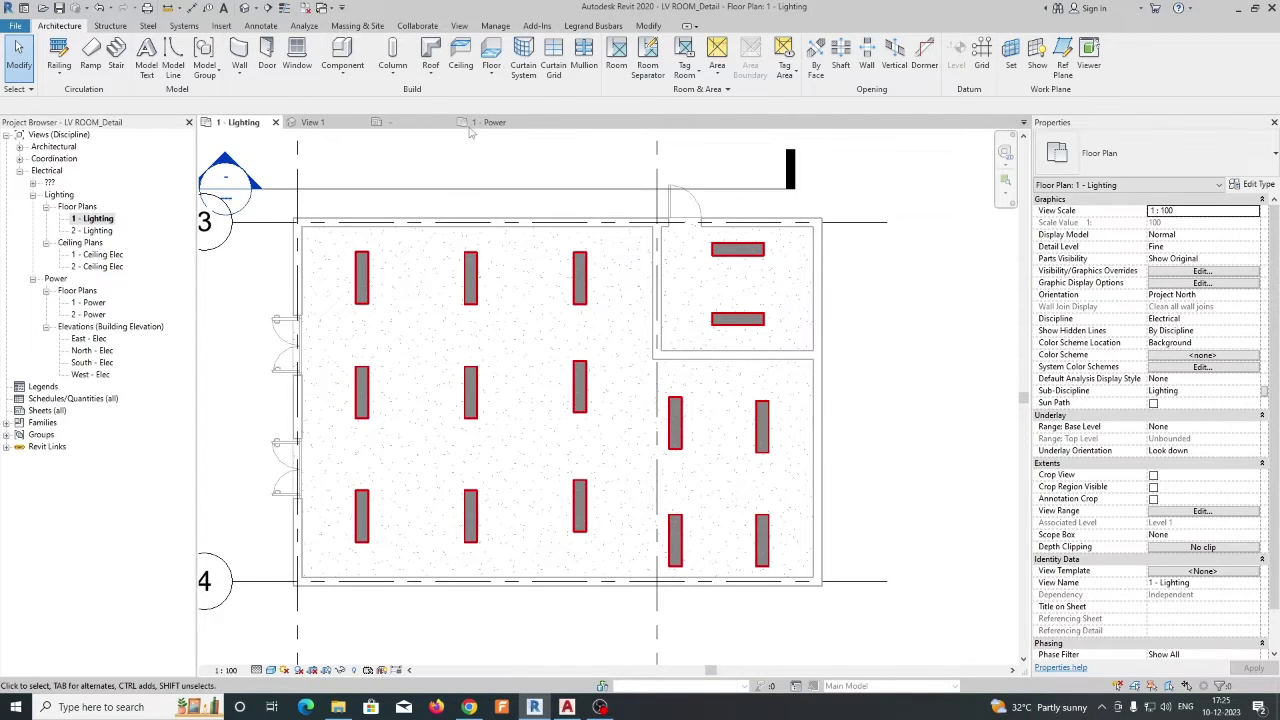
# Step: In the 1 - Power floor plan, place a 480V MLO panelboard of type DB-PP-01 on the small room's lower wall
pyautogui.scroll(2, 505, 317)
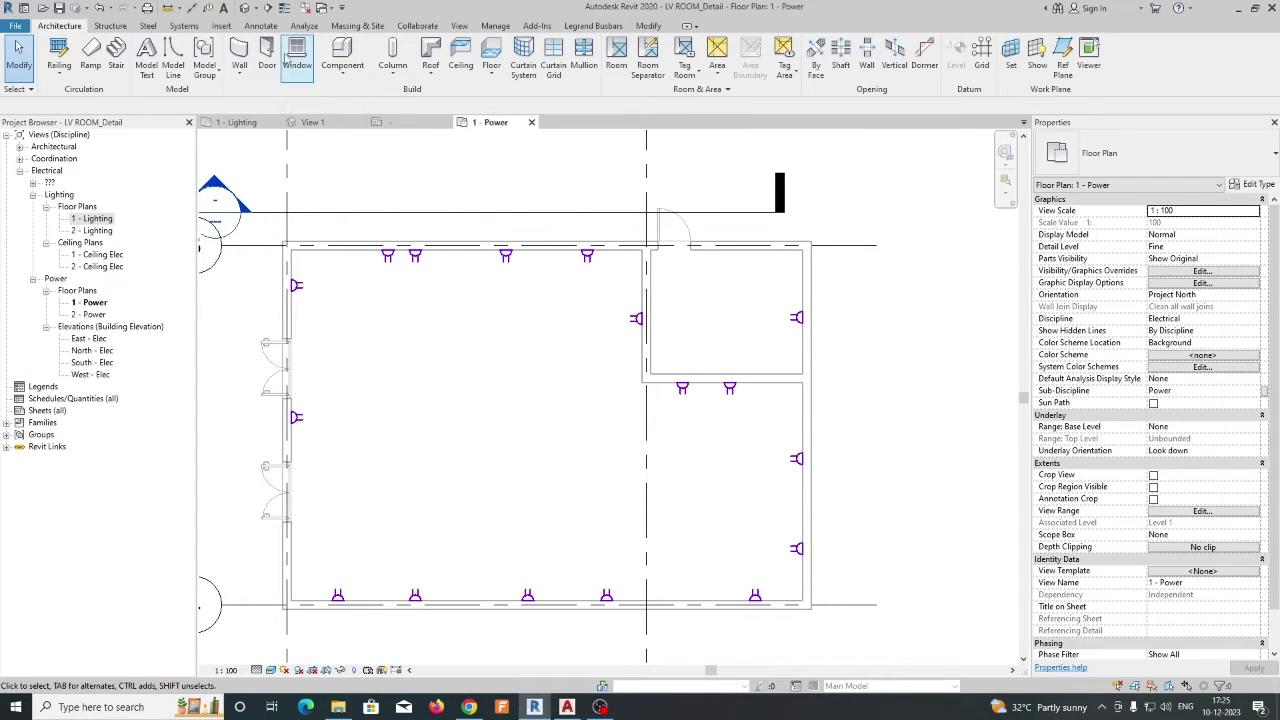
pyautogui.click(184, 26)
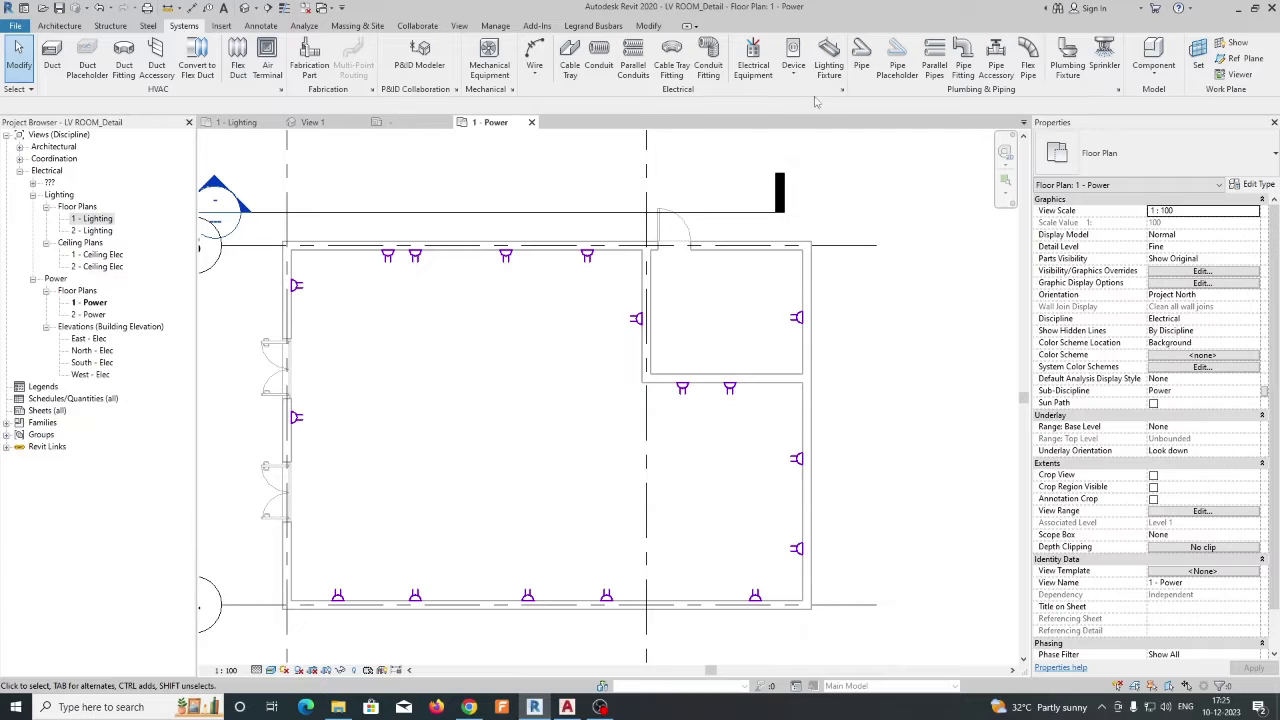
pyautogui.click(756, 68)
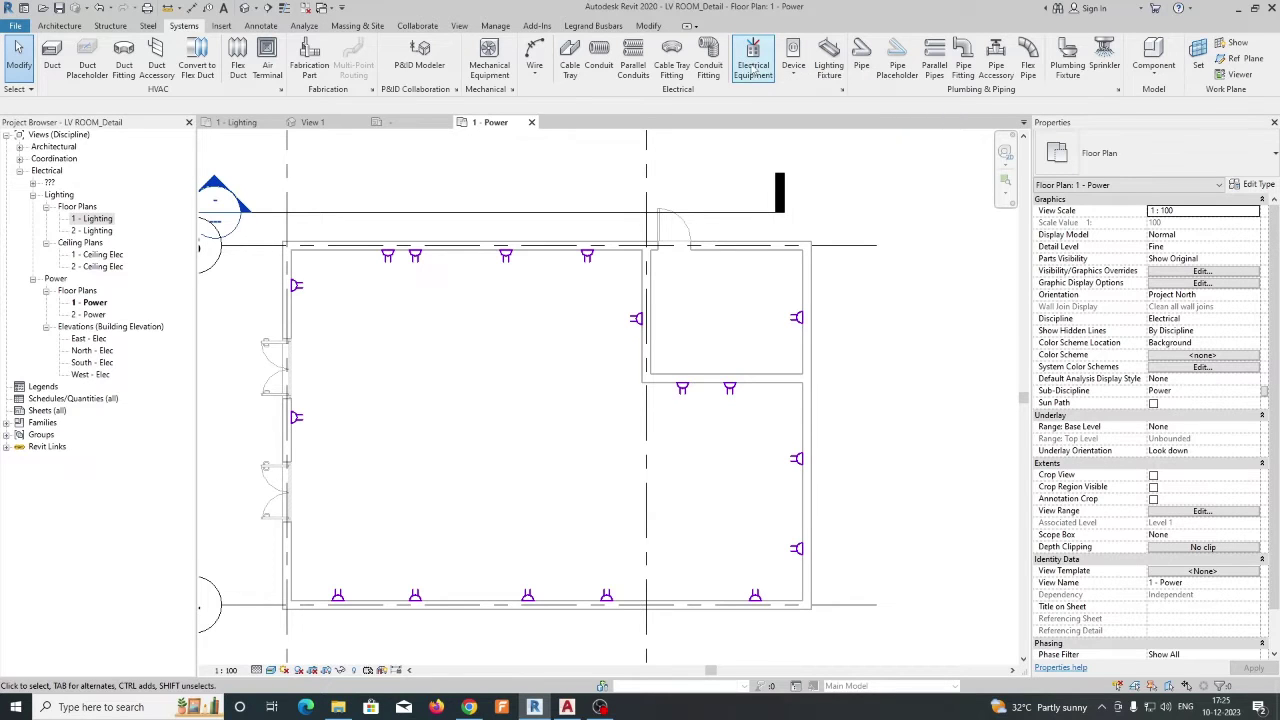
pyautogui.click(1150, 152)
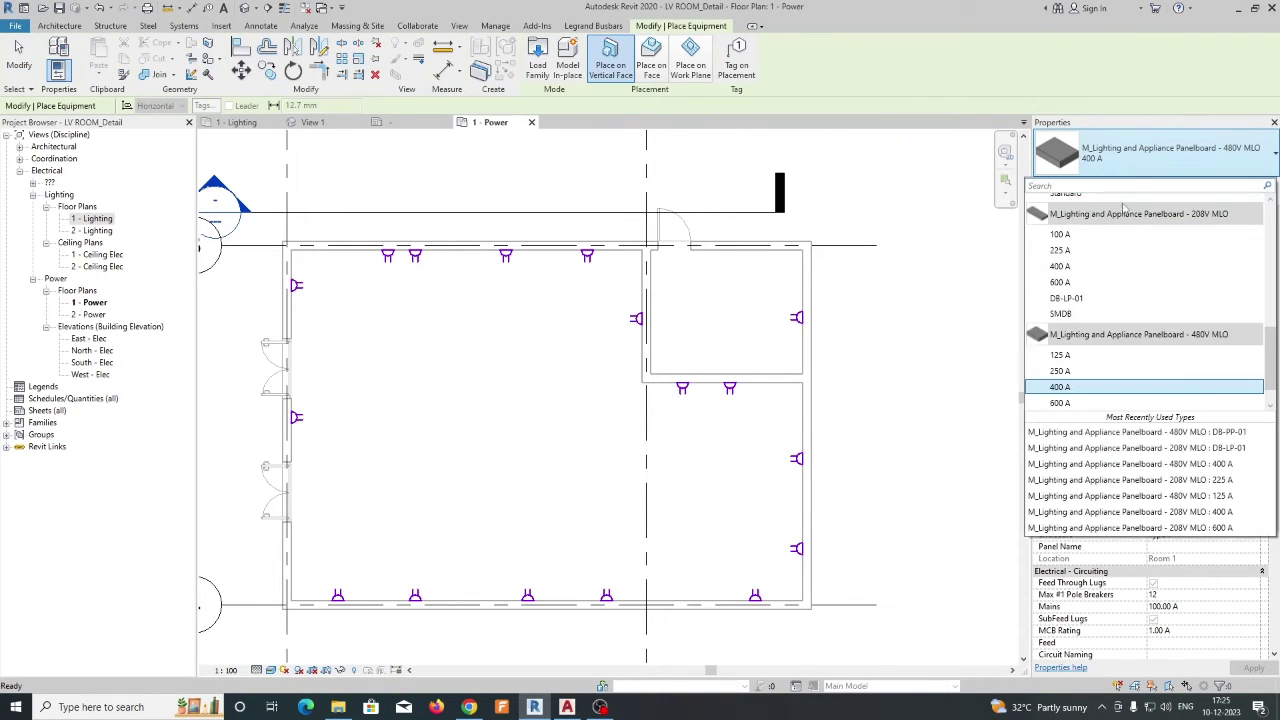
pyautogui.scroll(-1, 1094, 383)
pyautogui.click(1066, 403)
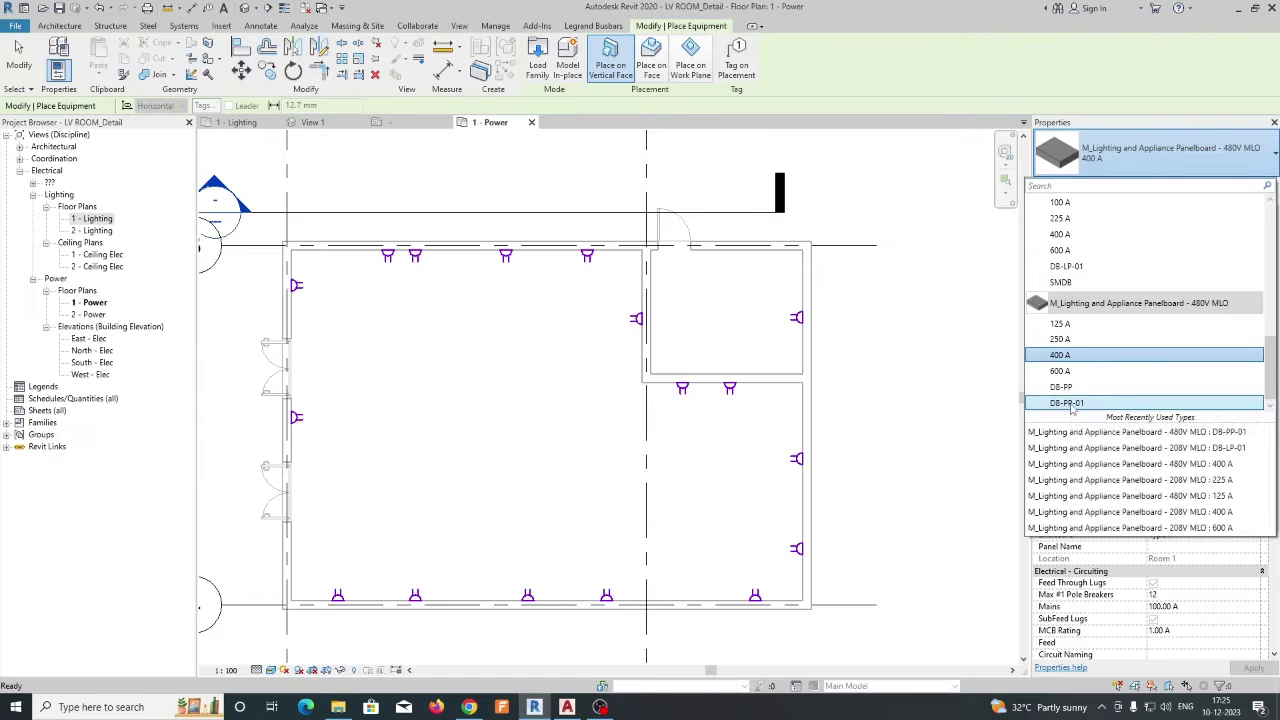
pyautogui.scroll(3, 696, 363)
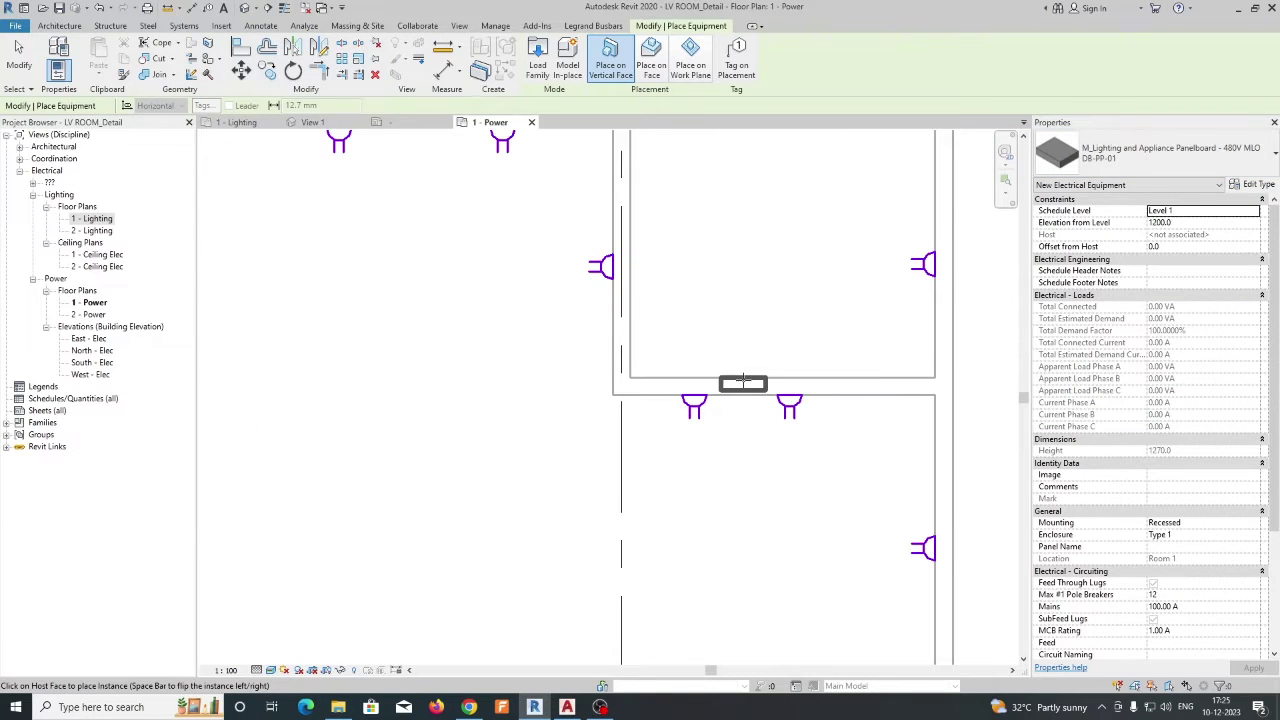
pyautogui.click(743, 375)
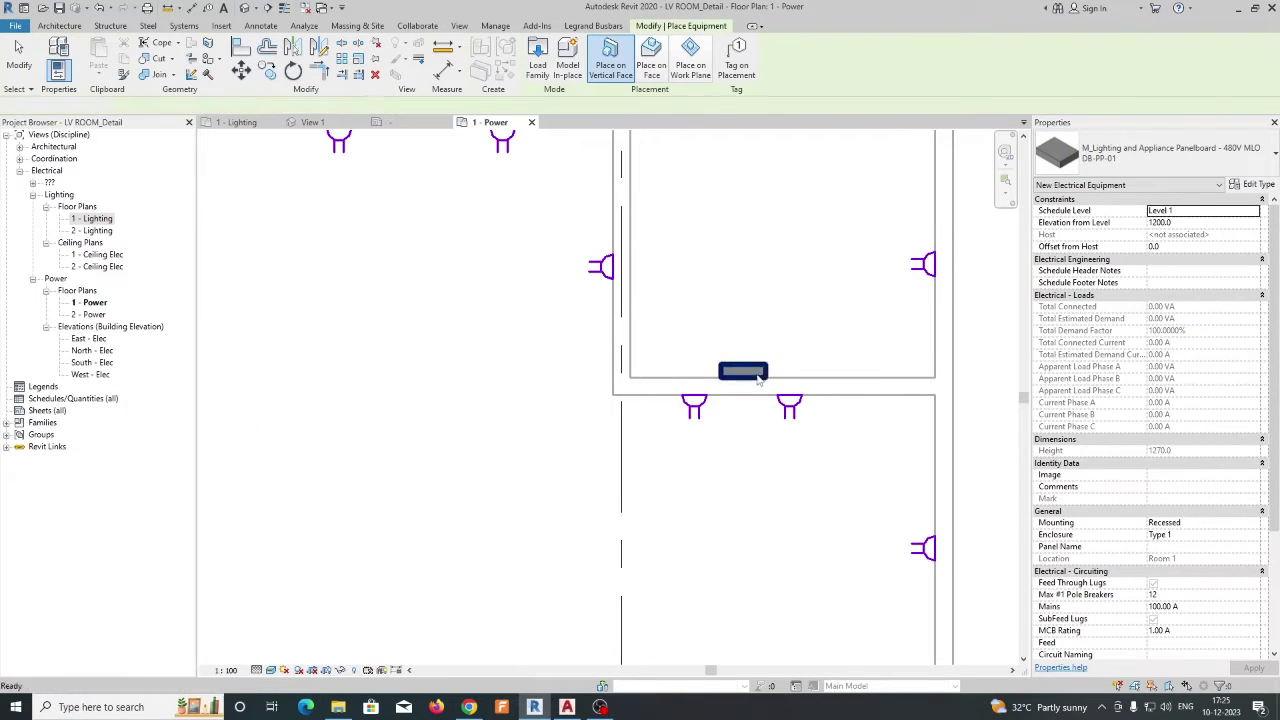
pyautogui.press('Escape')
pyautogui.press('Escape')
# Step: Set the new panelboard's panel name to DB-PP-01
pyautogui.click(743, 371)
pyautogui.scroll(-2, 1175, 550)
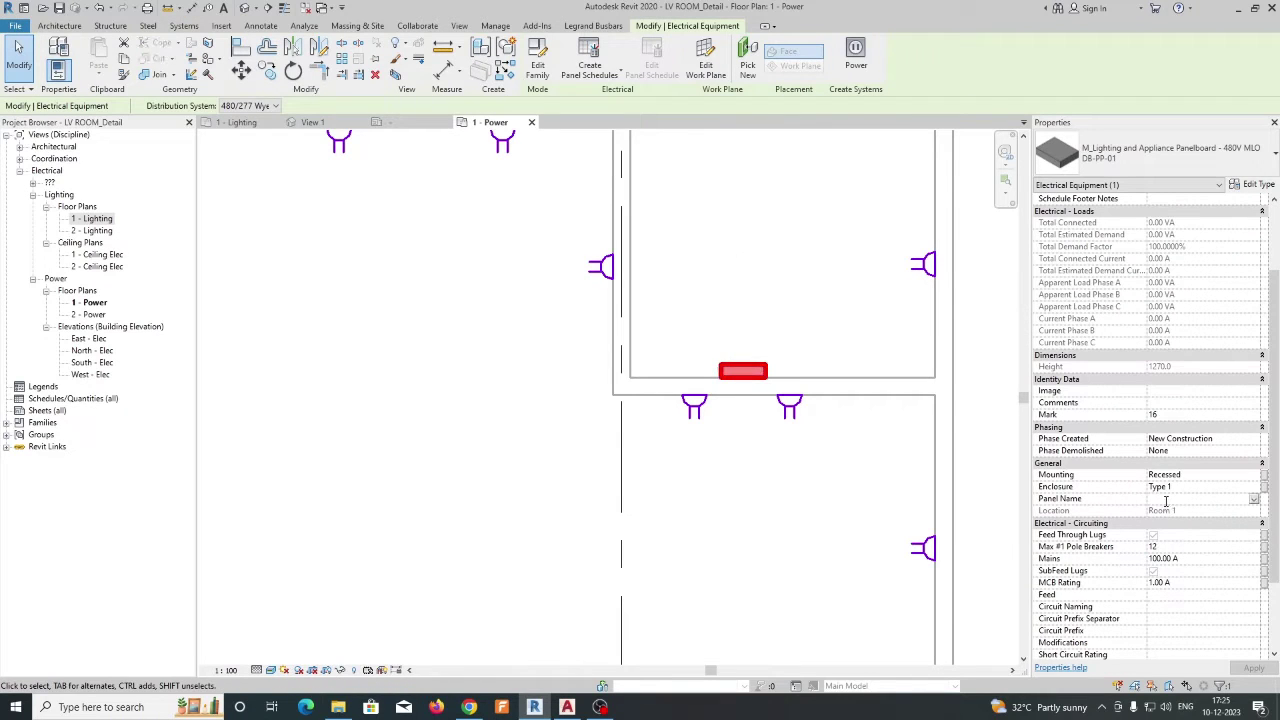
pyautogui.write('DB-PP-1')
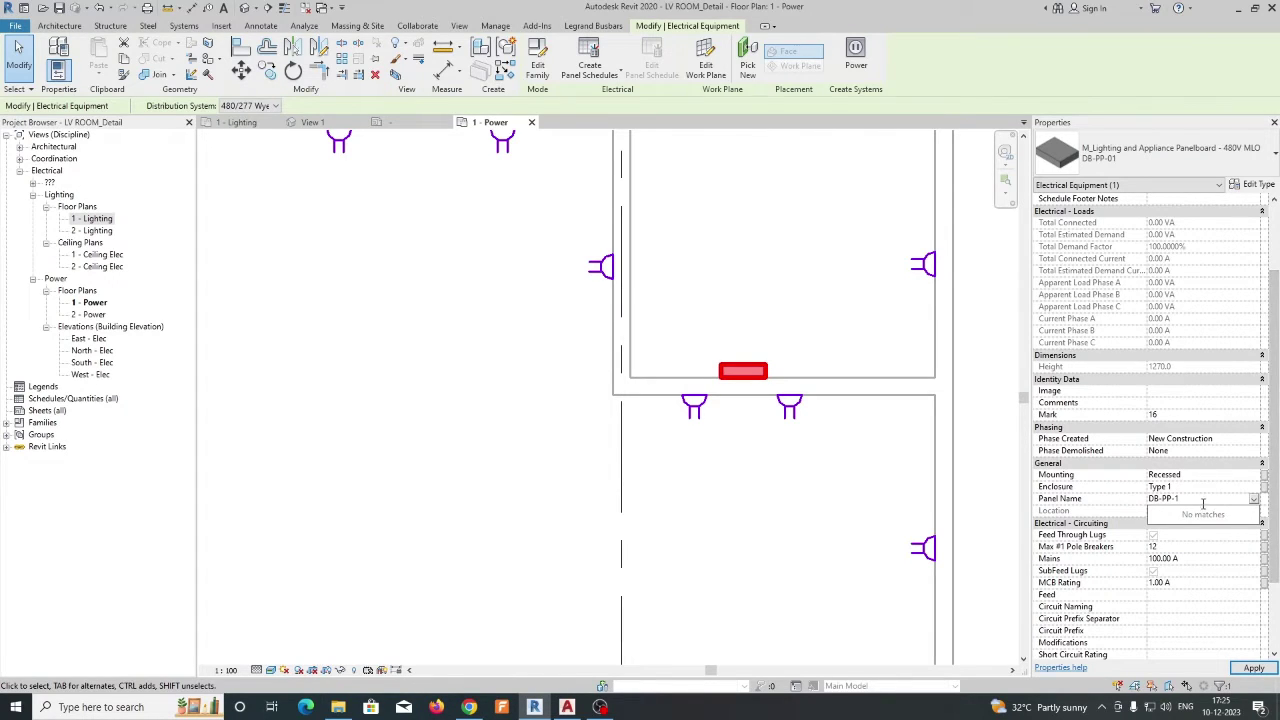
pyautogui.press('BackSpace')
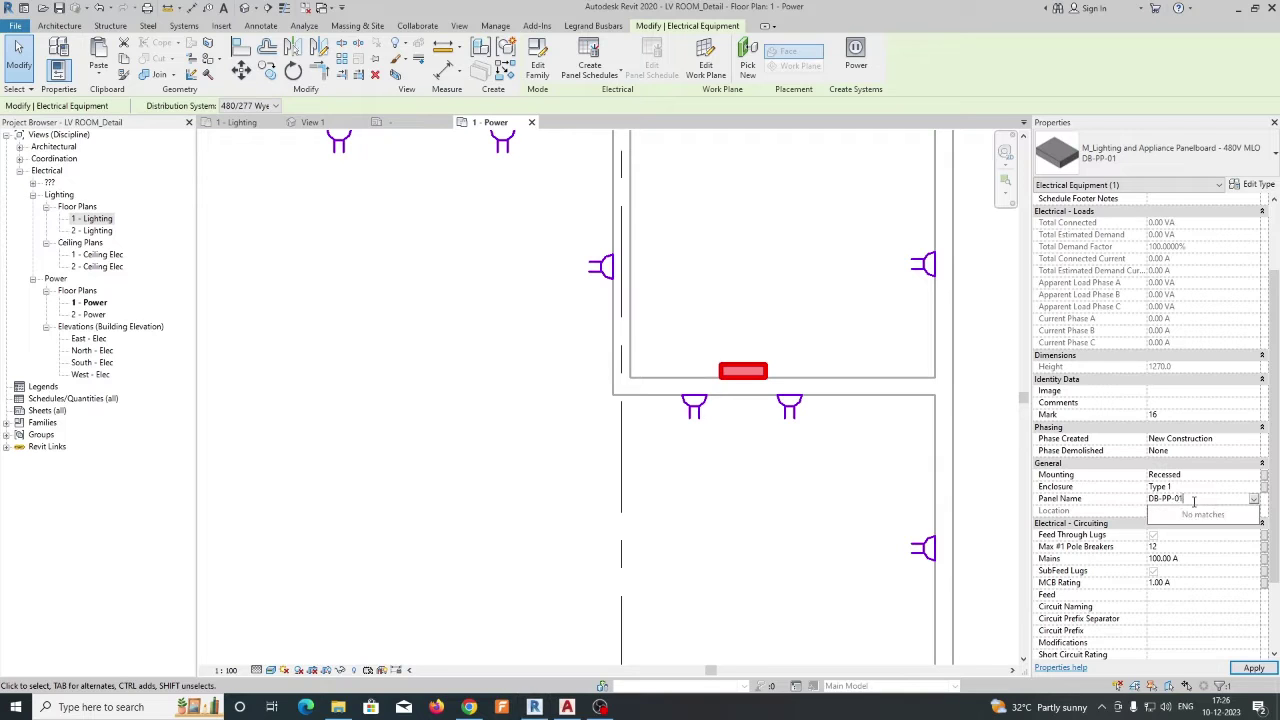
pyautogui.click(757, 513)
# Step: Create a power circuit for the socket on the partition wall beside the small room and connect it to panel DB-PP-01
pyautogui.scroll(-2, 742, 500)
pyautogui.moveTo(749, 305); pyautogui.dragTo(757, 371, button='middle')
pyautogui.scroll(2, 655, 405)
pyautogui.click(656, 413)
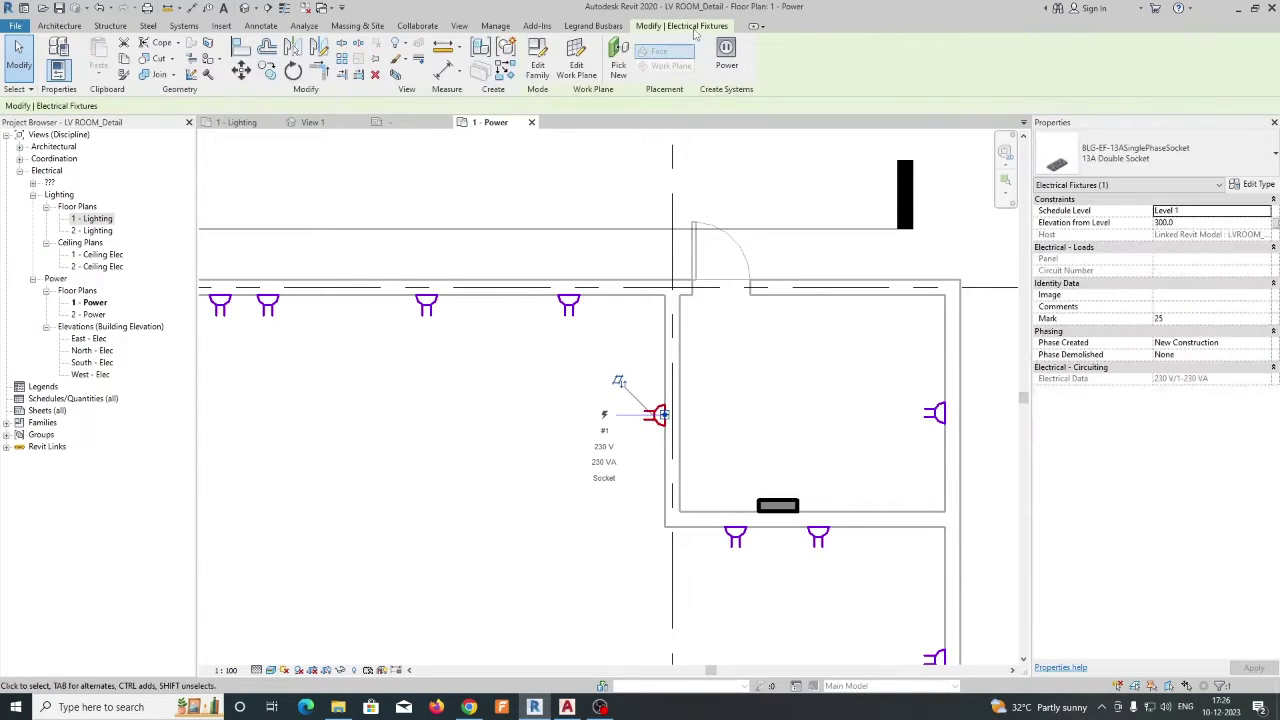
pyautogui.click(726, 56)
pyautogui.click(728, 50)
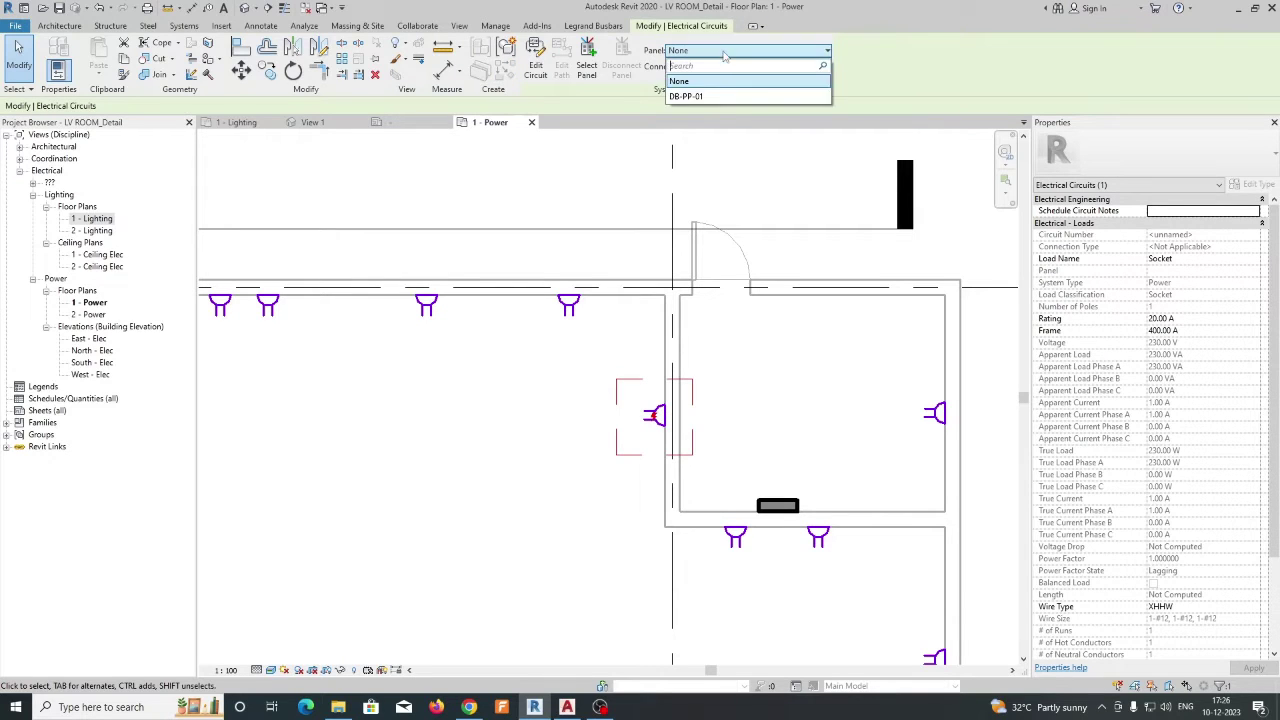
pyautogui.click(700, 83)
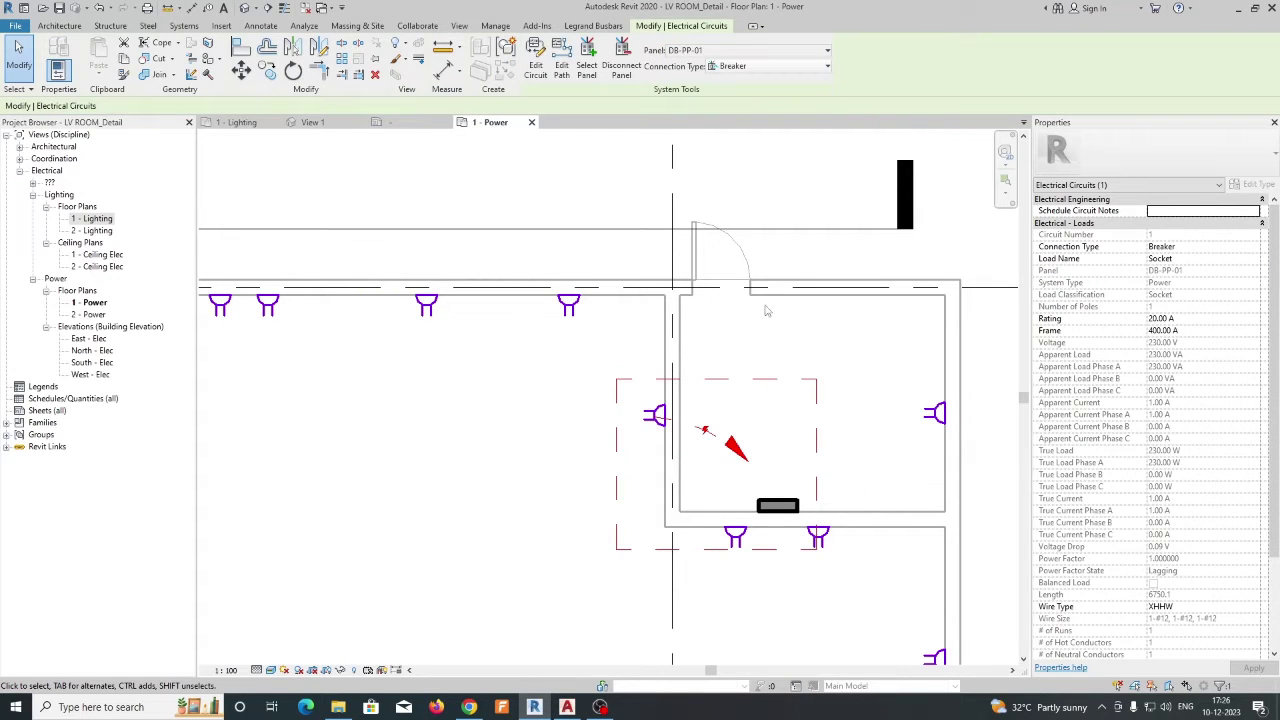
pyautogui.click(842, 445)
# Step: Convert the partition-wall socket's circuit to an arc wire
pyautogui.click(656, 427)
pyautogui.press('Escape')
pyautogui.press('Tab')
pyautogui.click(654, 426)
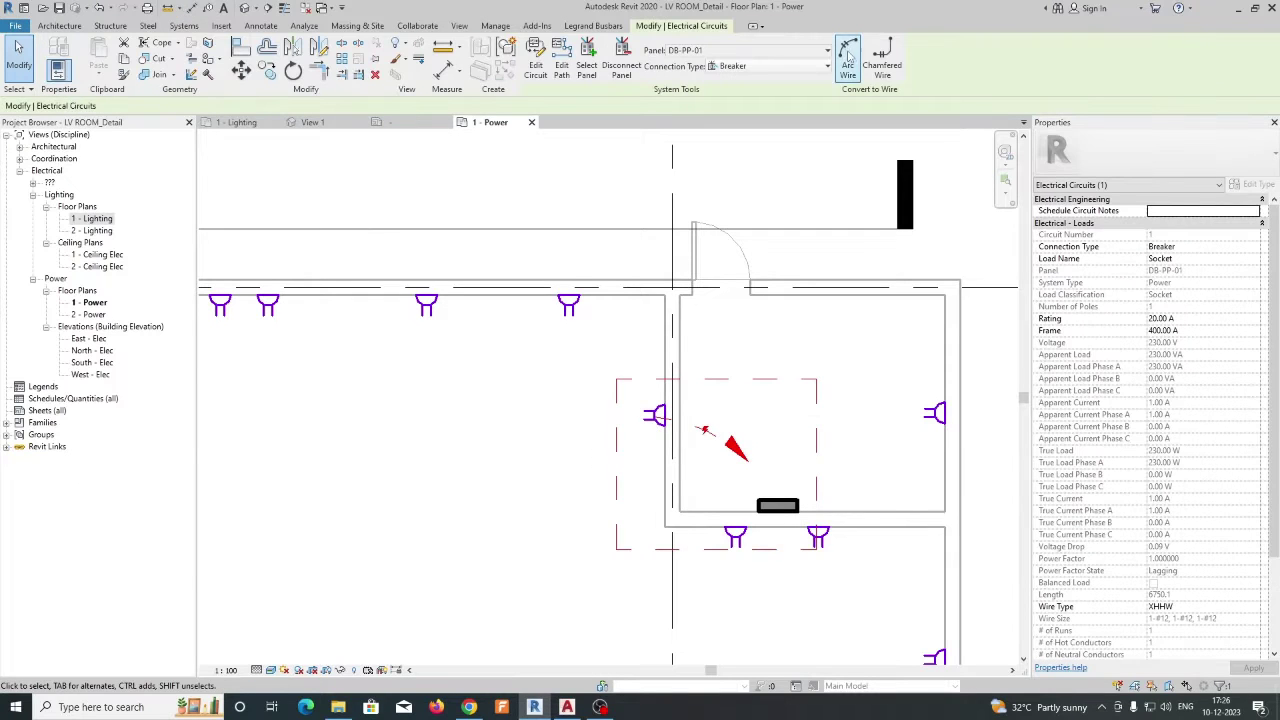
pyautogui.click(823, 436)
# Step: Tag the partition-wall socket's home run wire with its circuit number, placing the tag just above the arrow
pyautogui.moveTo(823, 436); pyautogui.dragTo(774, 383, button='middle')
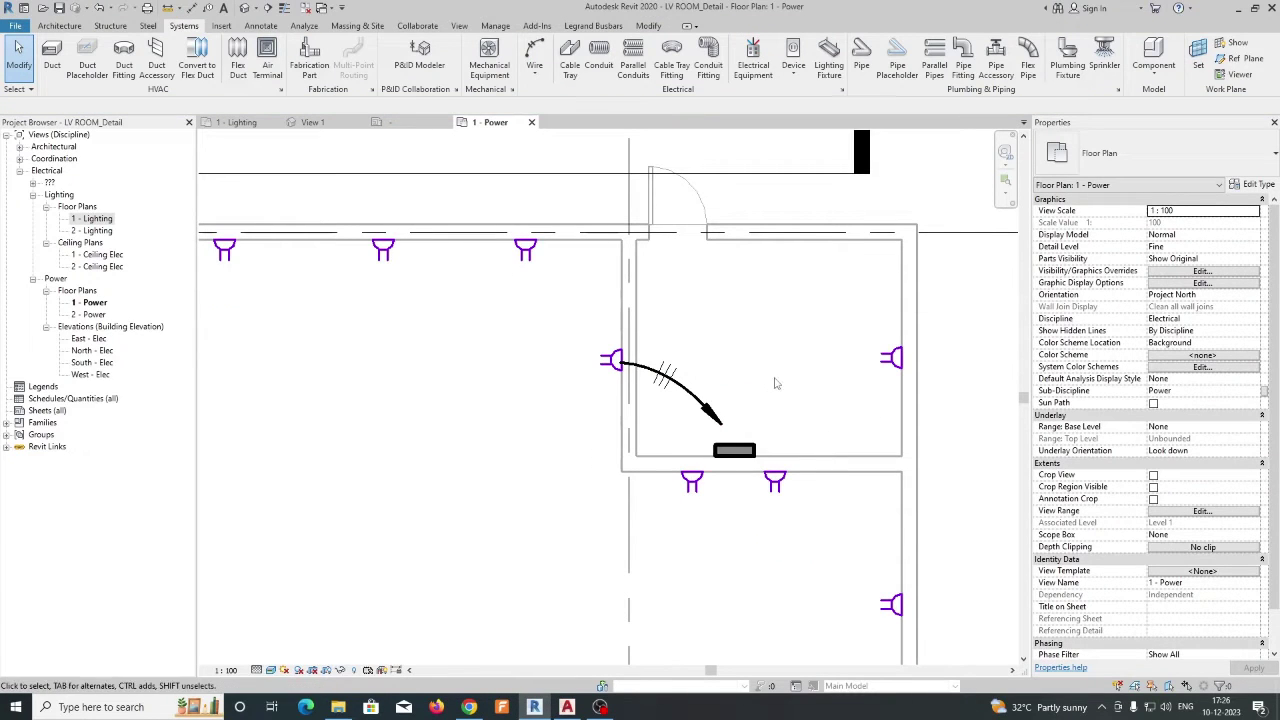
pyautogui.press('g')
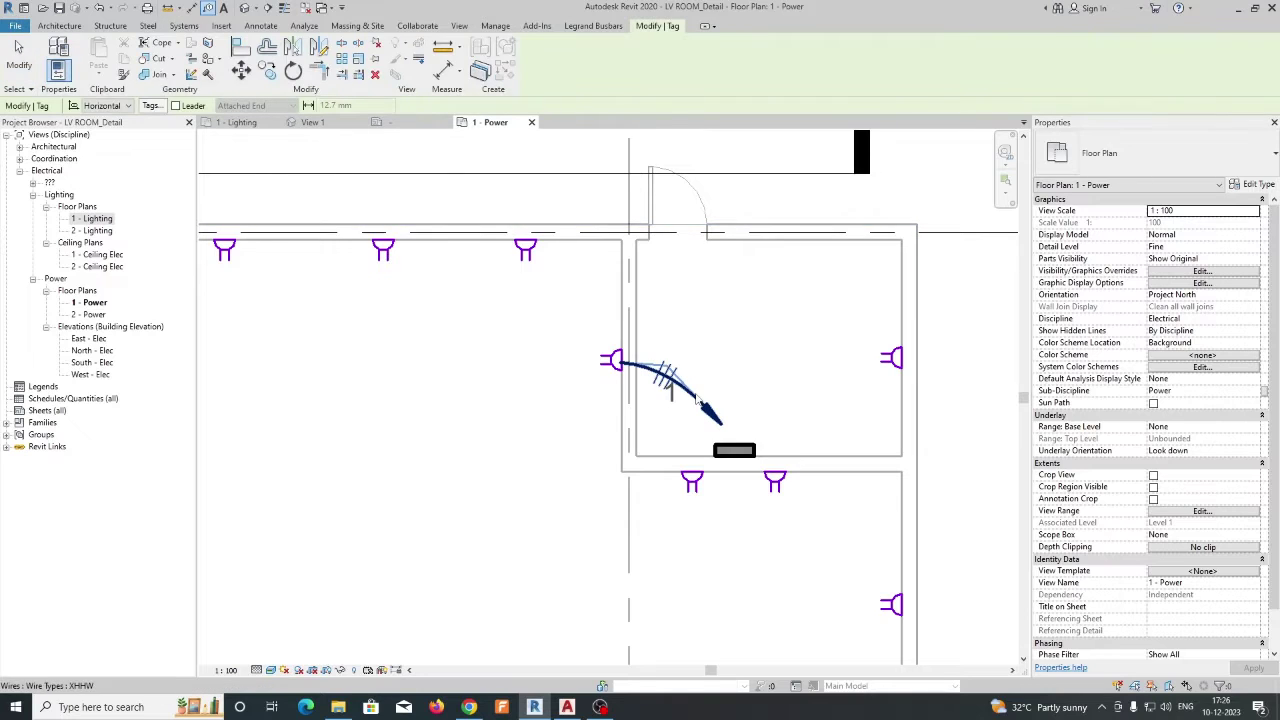
pyautogui.moveTo(703, 397); pyautogui.dragTo(707, 395)
pyautogui.click(748, 403)
pyautogui.press('Escape')
pyautogui.moveTo(726, 407); pyautogui.dragTo(724, 391, button='middle')
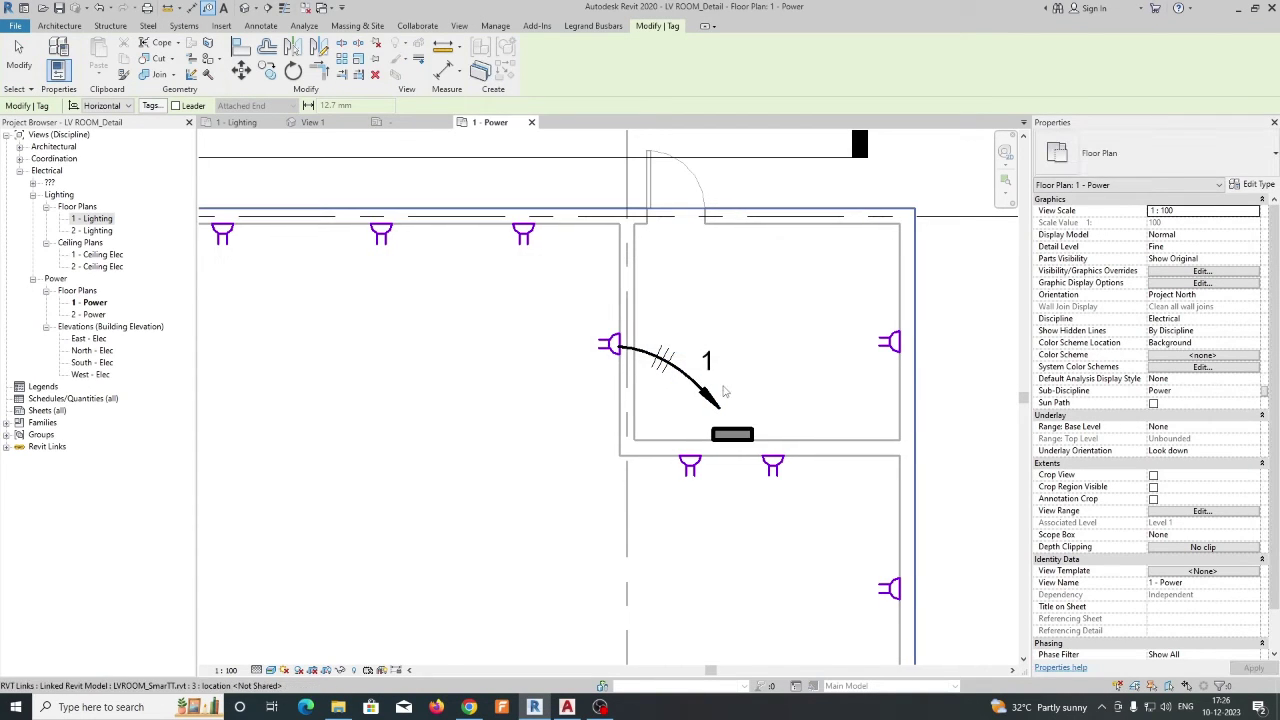
pyautogui.press('Escape')
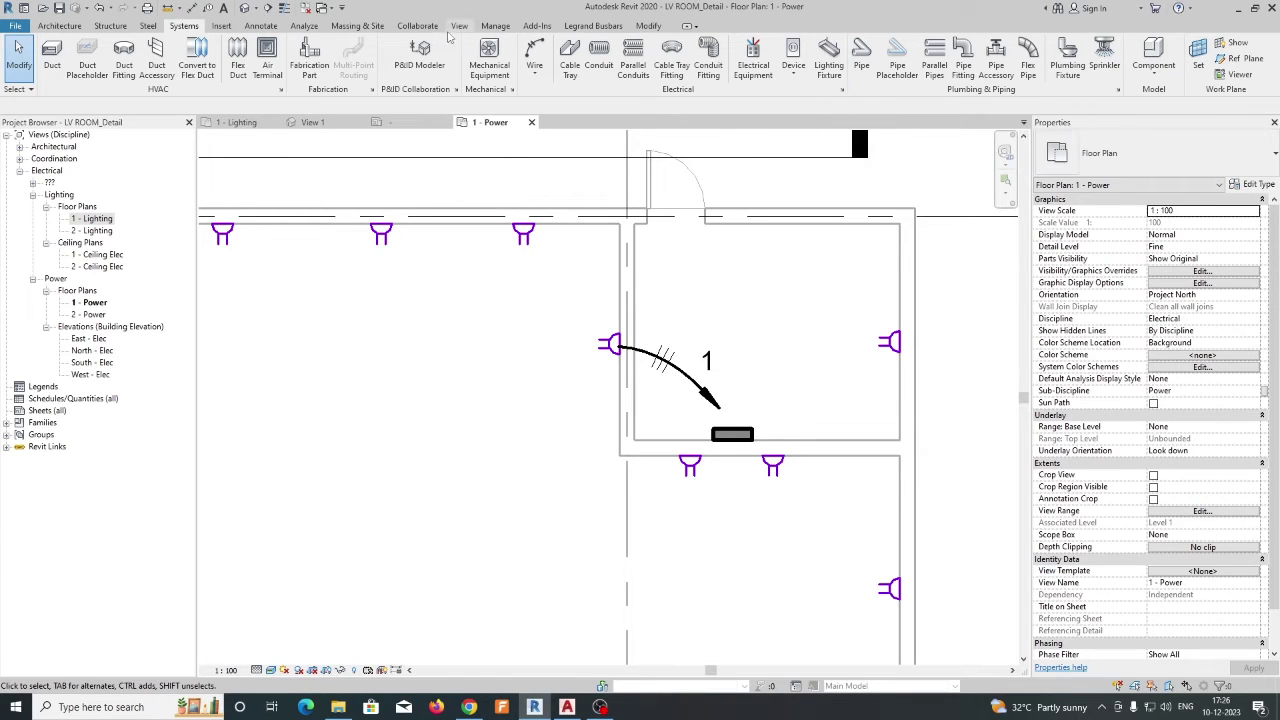
# Step: In the general electrical settings, choose Numerical (1,2,3,4,5,6,7,8,9,10,11,12) as the circuit sequence
pyautogui.click(496, 26)
pyautogui.click(450, 60)
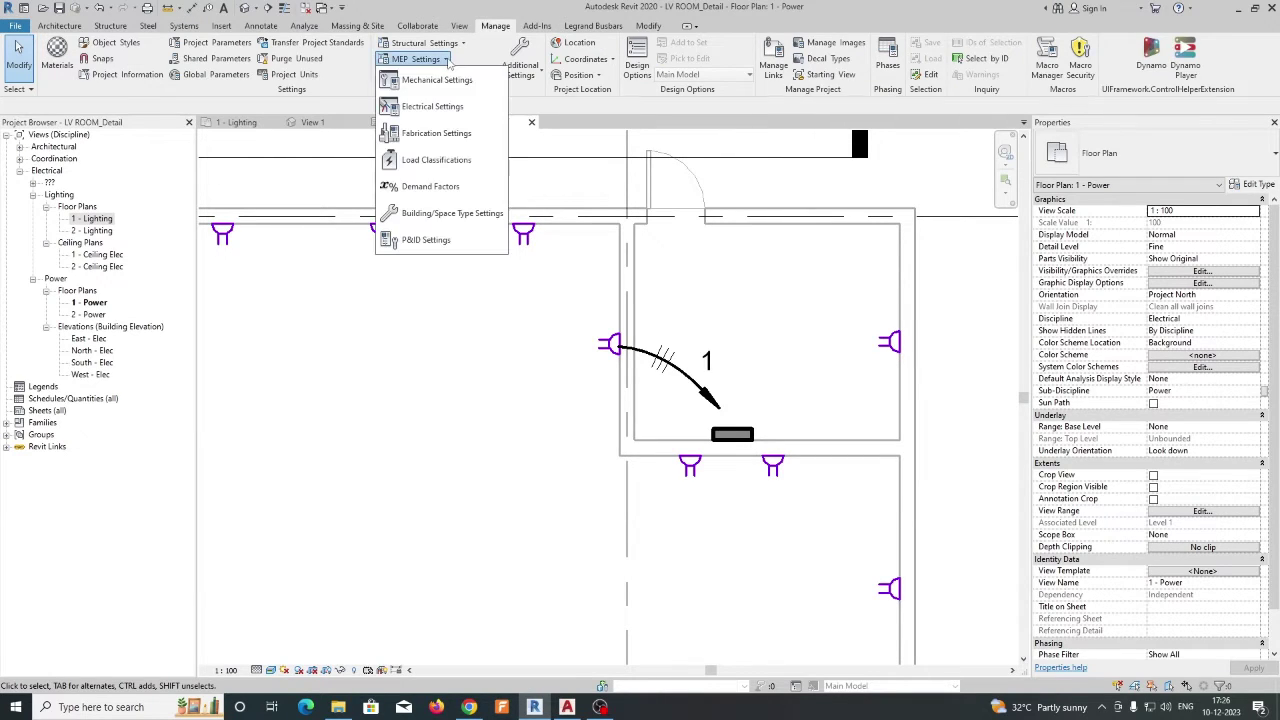
pyautogui.click(435, 105)
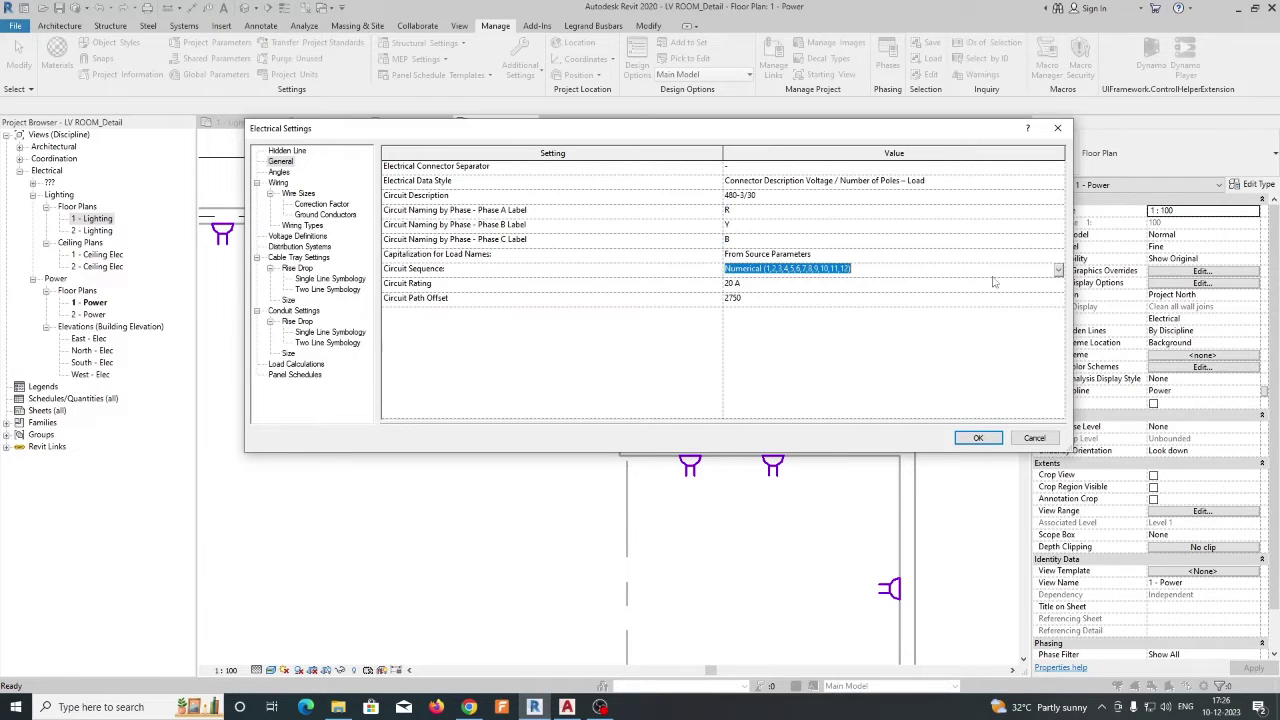
pyautogui.click(1058, 270)
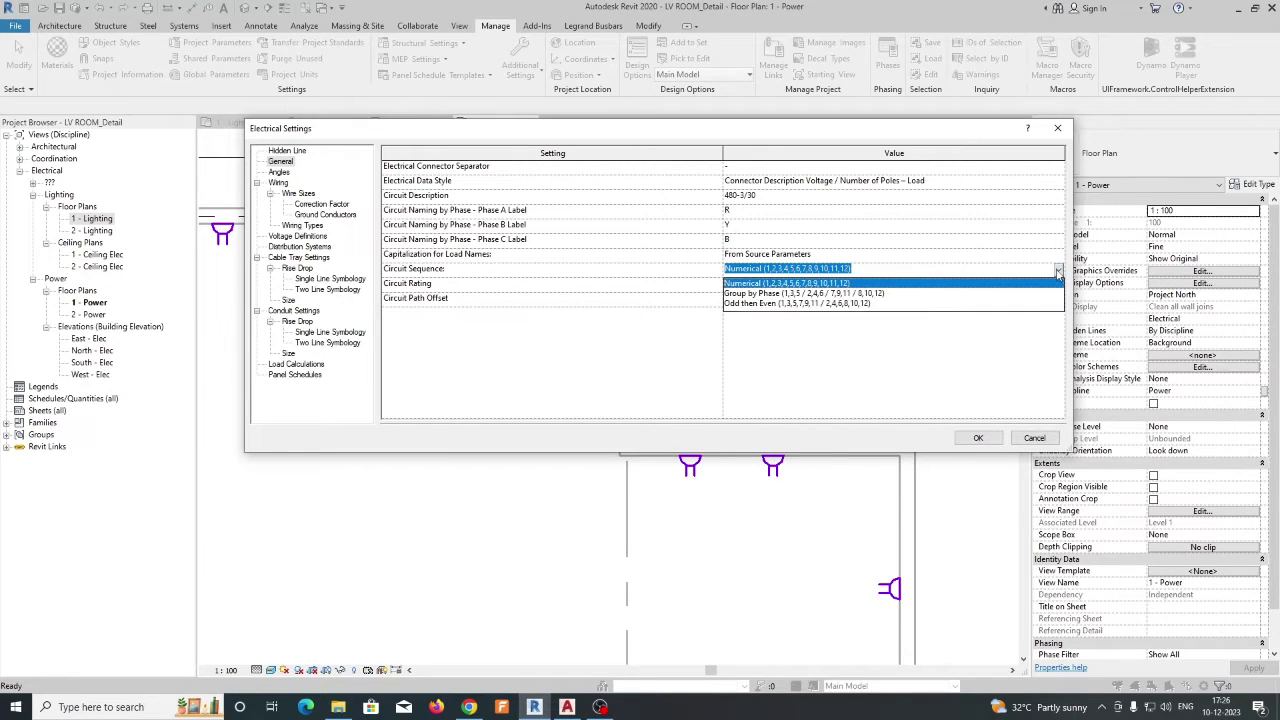
pyautogui.click(807, 284)
pyautogui.click(979, 439)
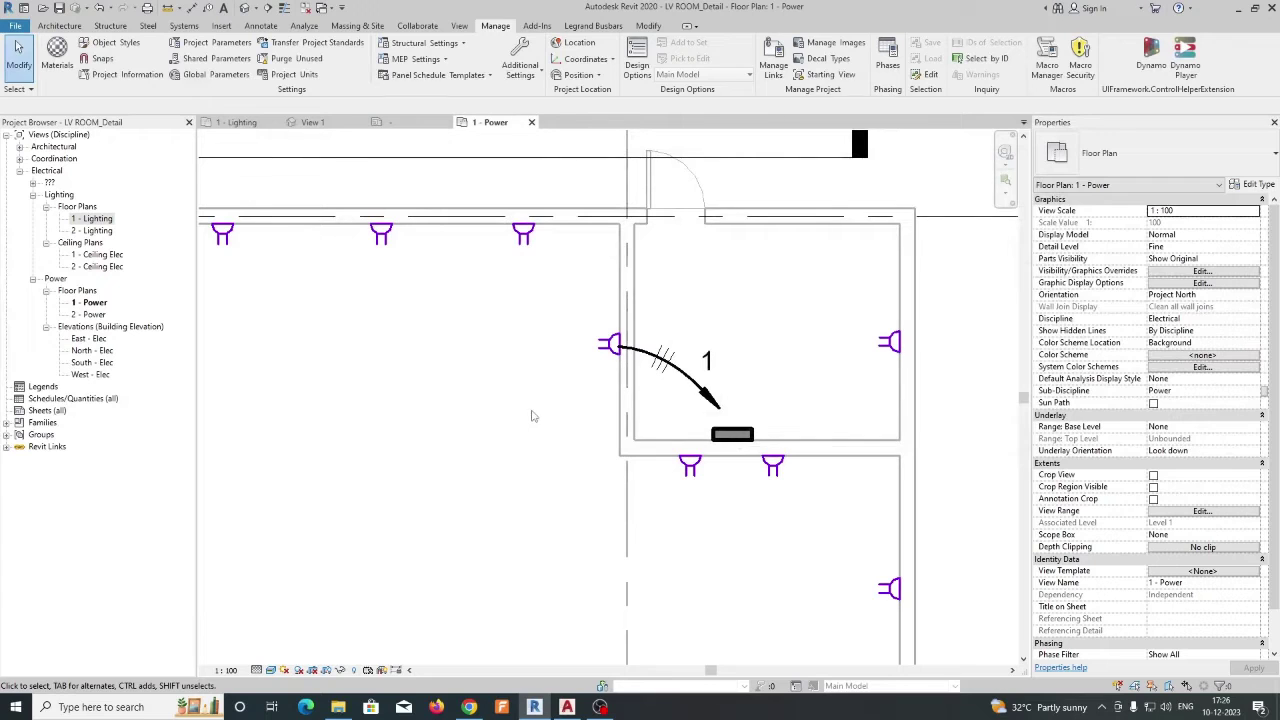
# Step: Set the circuit naming of panel DB-PP-01 to By Phase
pyautogui.scroll(-2, 705, 385)
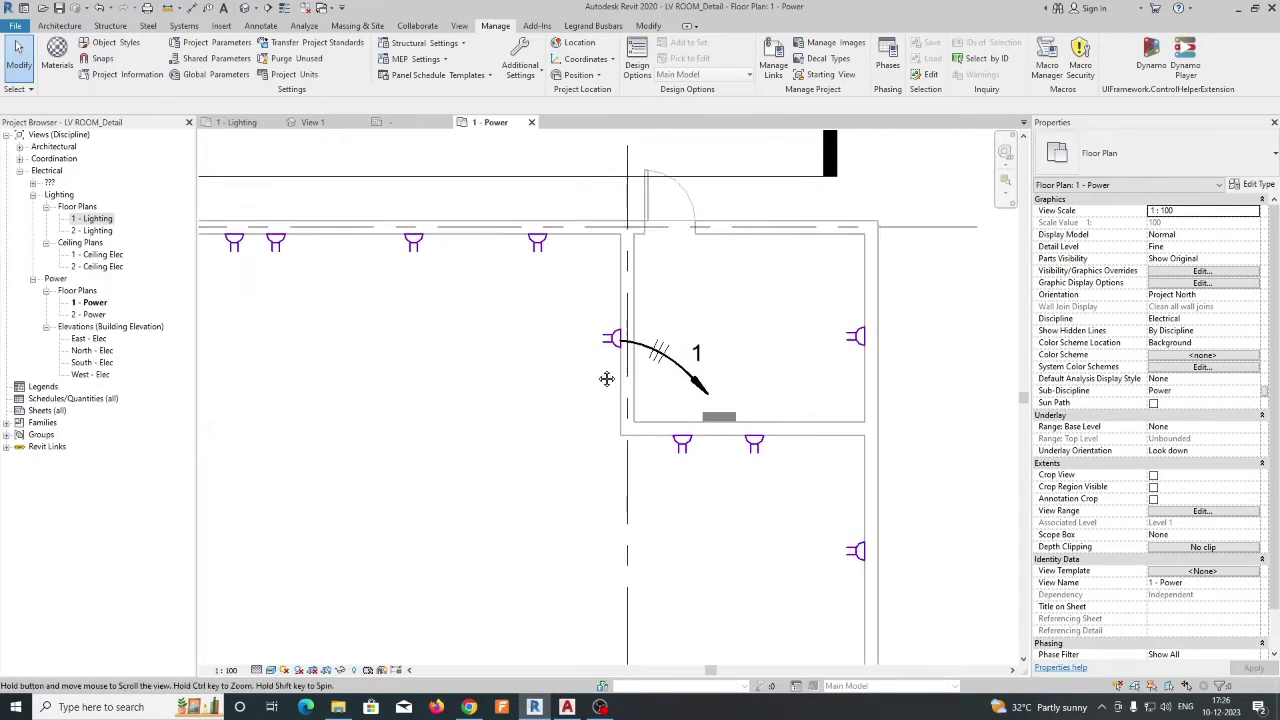
pyautogui.click(705, 405)
pyautogui.scroll(-5, 1160, 437)
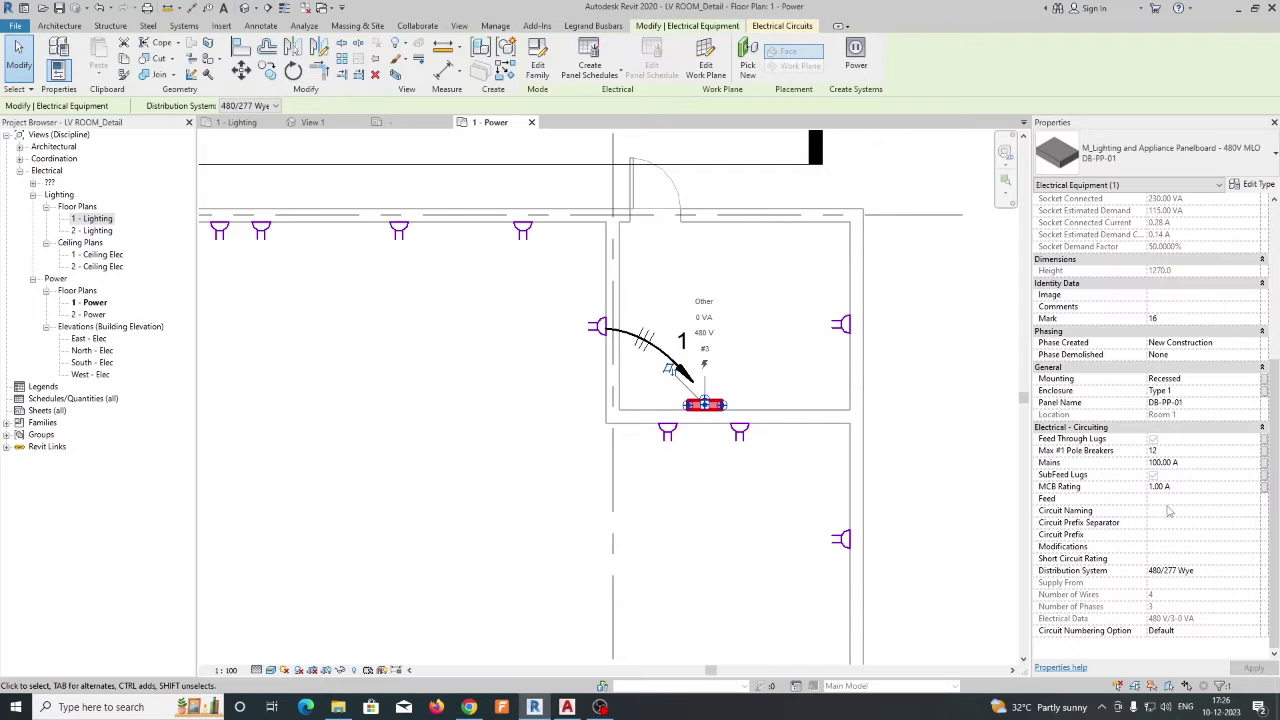
pyautogui.click(1254, 511)
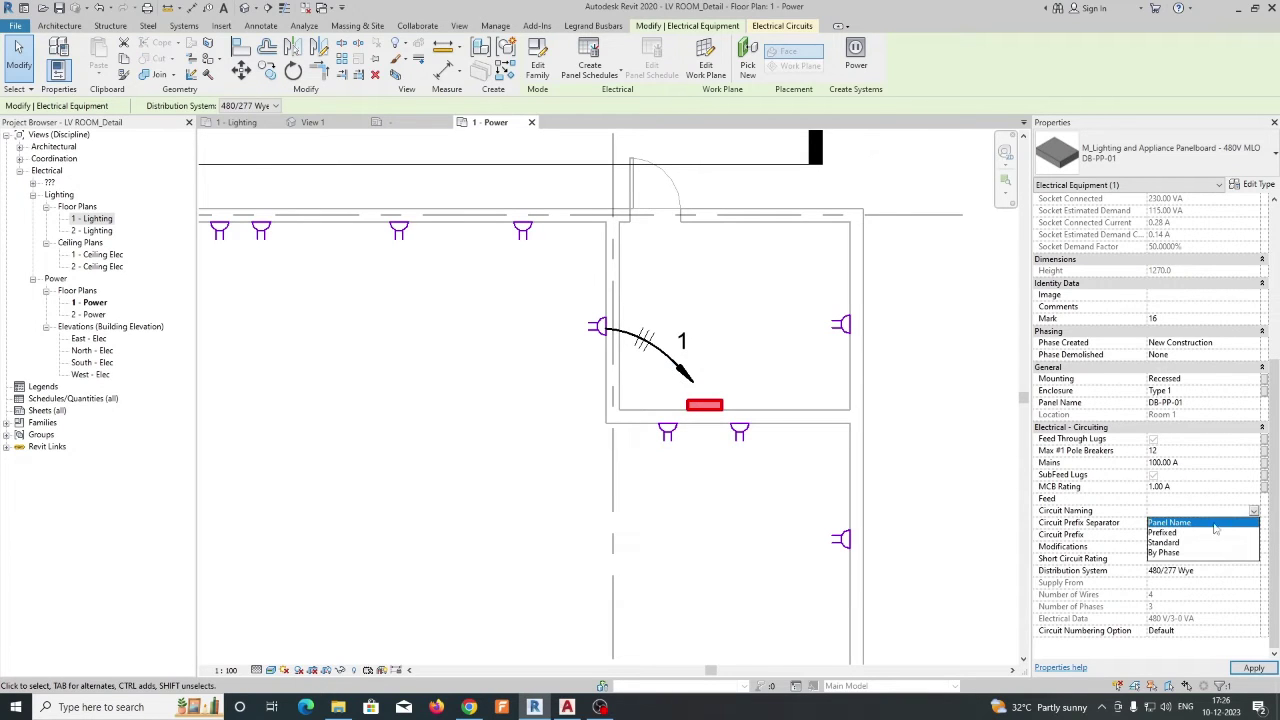
pyautogui.click(1163, 553)
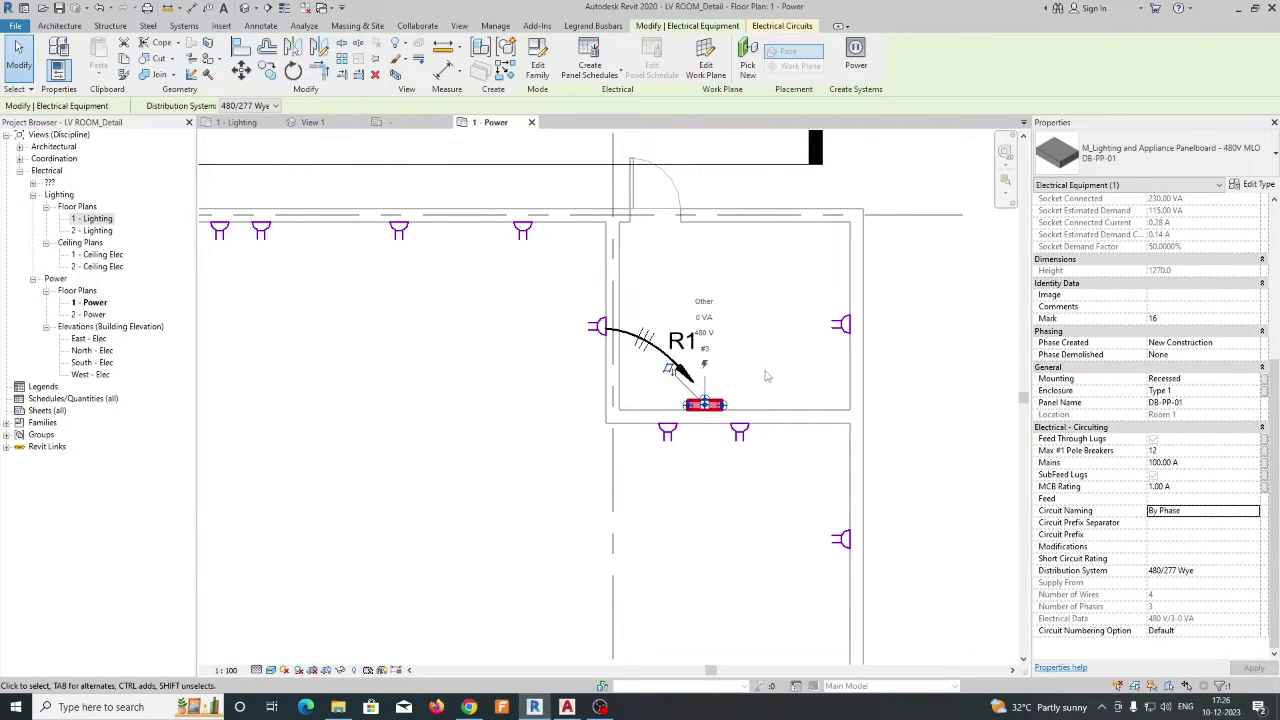
pyautogui.click(750, 380)
# Step: Create a power circuit on panel DB-PP-01 for the four sockets along the large room's upper wall
pyautogui.moveTo(713, 373); pyautogui.dragTo(843, 363, button='middle')
pyautogui.scroll(-2, 745, 366)
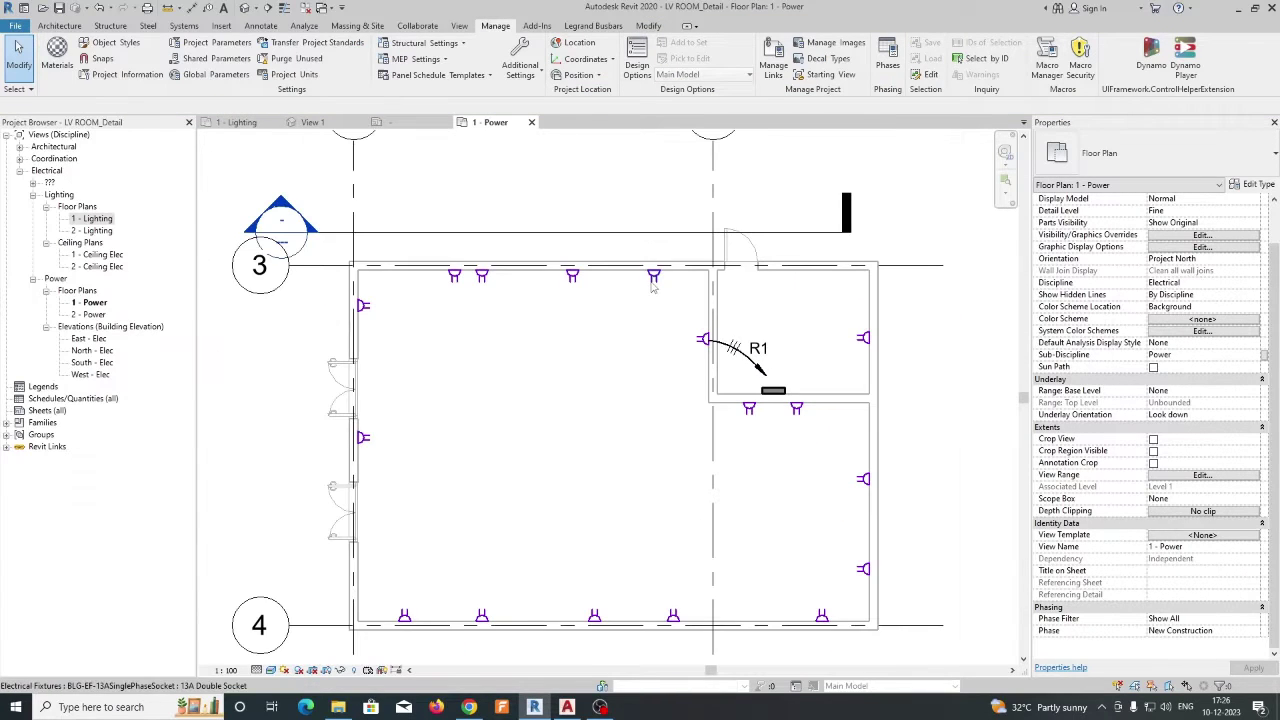
pyautogui.click(650, 284)
pyautogui.keyDown('ctrl'); pyautogui.click(487, 282); pyautogui.keyUp('ctrl')
pyautogui.keyDown('ctrl'); pyautogui.click(459, 281); pyautogui.keyUp('ctrl')
pyautogui.click(800, 55)
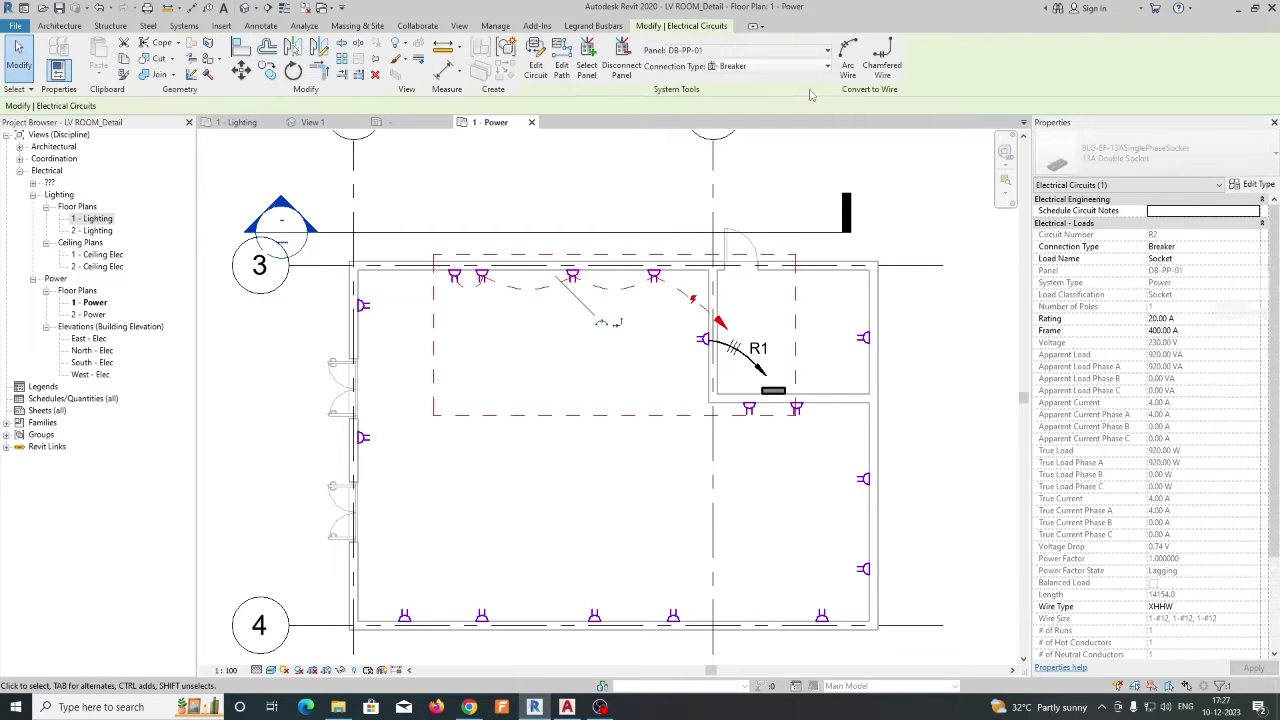
# Step: Convert the upper-wall socket circuit to arc wires and reshape its home run into a short curve ending inside the large room
pyautogui.click(848, 55)
pyautogui.scroll(2, 700, 300)
pyautogui.click(688, 313)
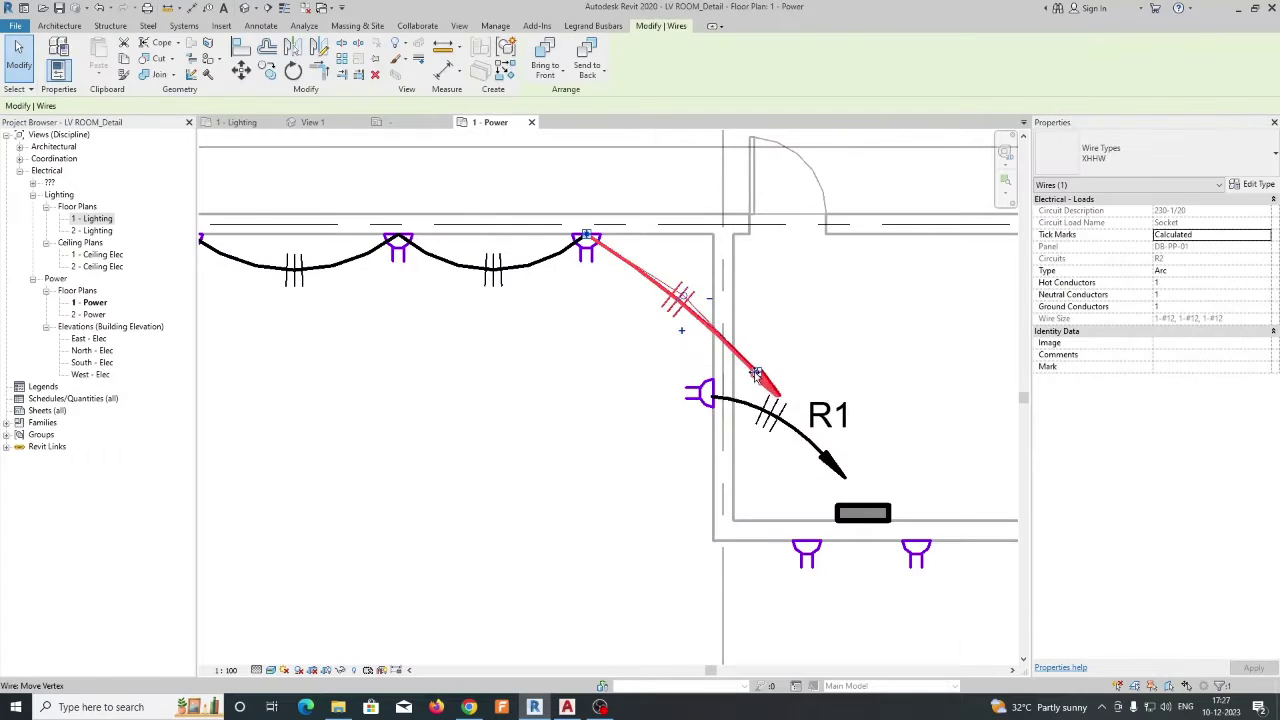
pyautogui.scroll(1, 688, 313)
pyautogui.moveTo(683, 296); pyautogui.dragTo(687, 262)
pyautogui.moveTo(750, 312); pyautogui.dragTo(615, 361)
# Step: Tag the upper-wall circuit's home run wire, placing the tag beside its arrow
pyautogui.click(660, 343)
pyautogui.click(657, 326)
pyautogui.scroll(-2, 640, 358)
pyautogui.scroll(-2, 622, 366)
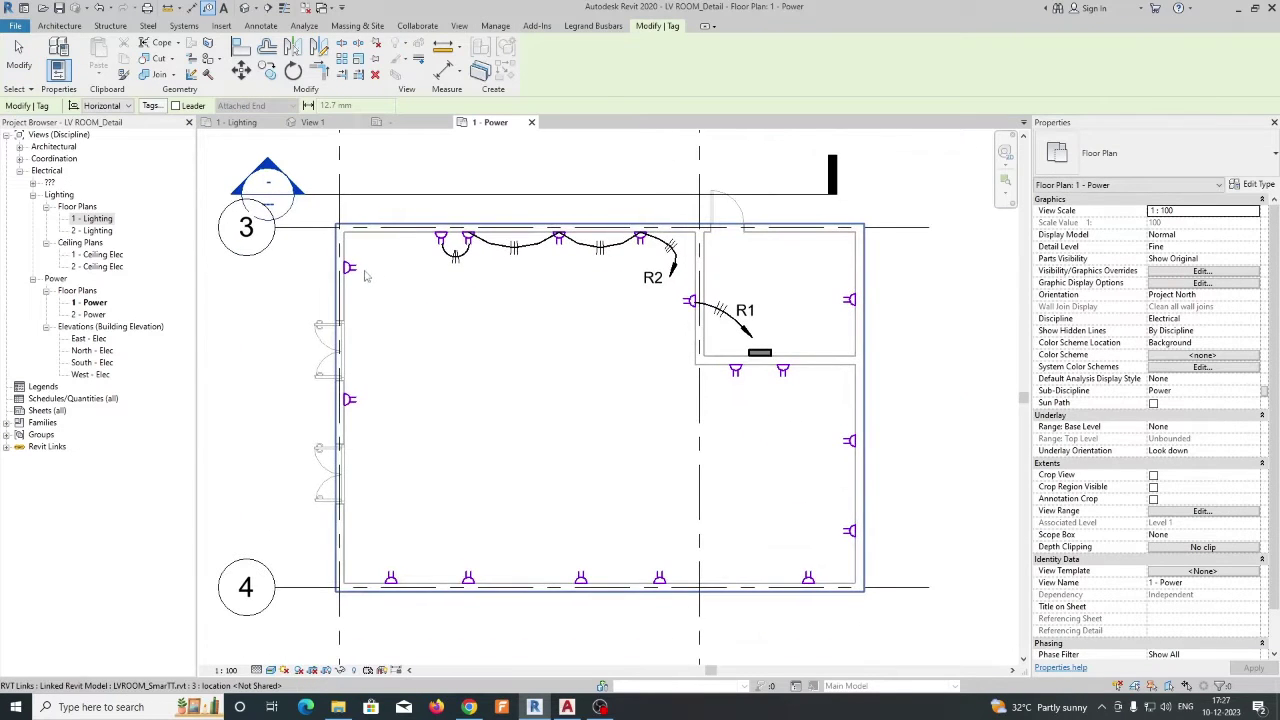
pyautogui.press('Escape')
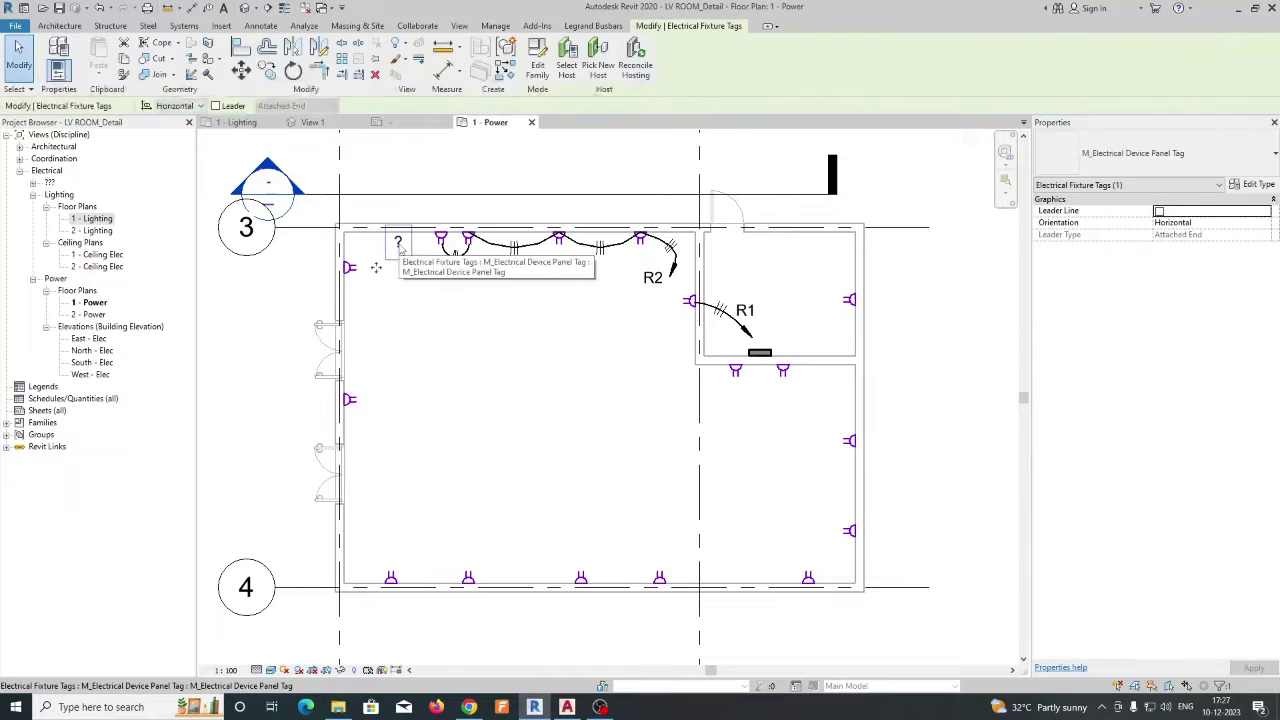
# Step: Create a power circuit on DB-PP-01 for the two left-wall sockets and the first lower-wall socket, and convert it to arc wires
pyautogui.keyDown('ctrl'); pyautogui.click(351, 400); pyautogui.keyUp('ctrl')
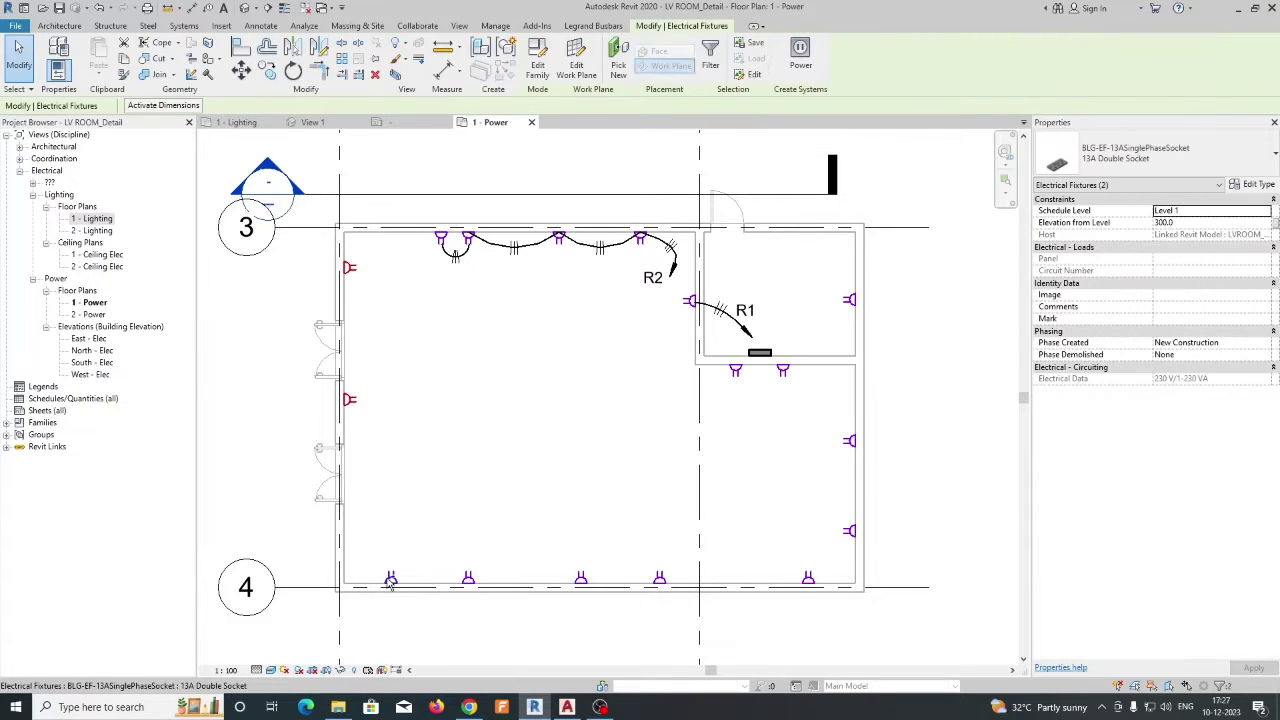
pyautogui.click(797, 66)
pyautogui.click(849, 62)
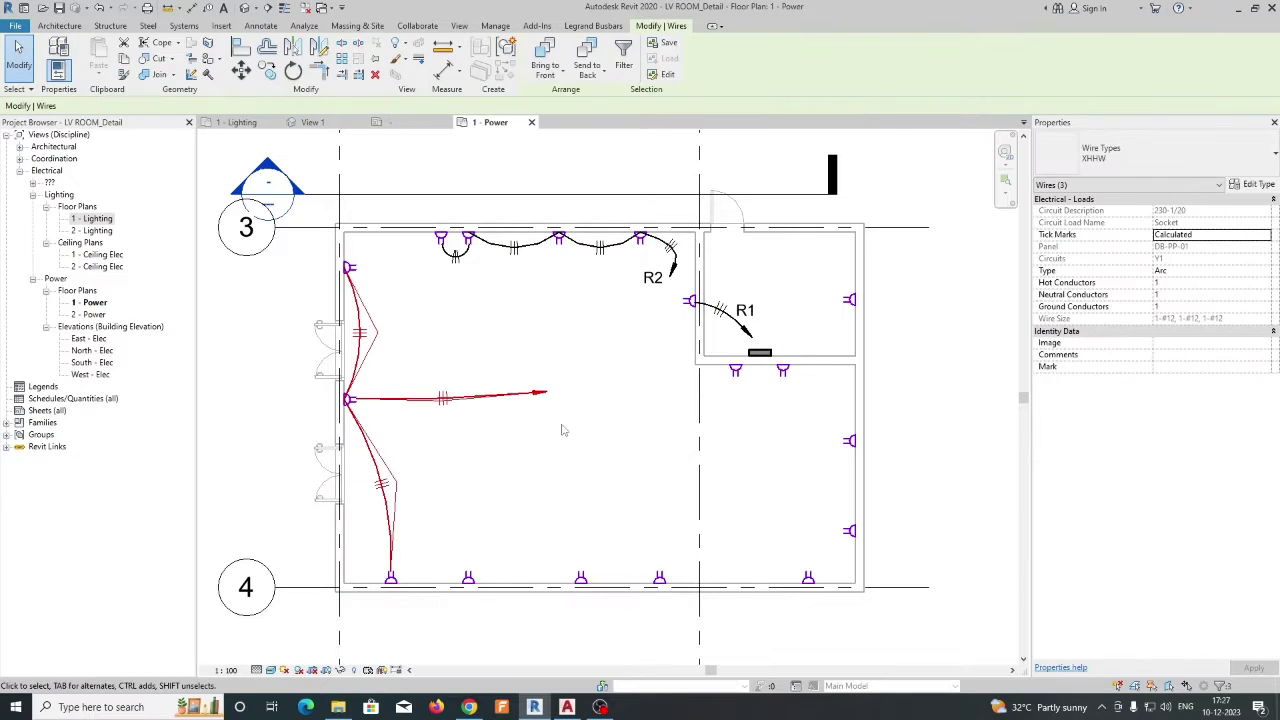
pyautogui.press('Escape')
# Step: Tag the left-wall circuit's home run wire, placing the tag above its arrow
pyautogui.press('t')
pyautogui.press('g')
pyautogui.scroll(2, 449, 415)
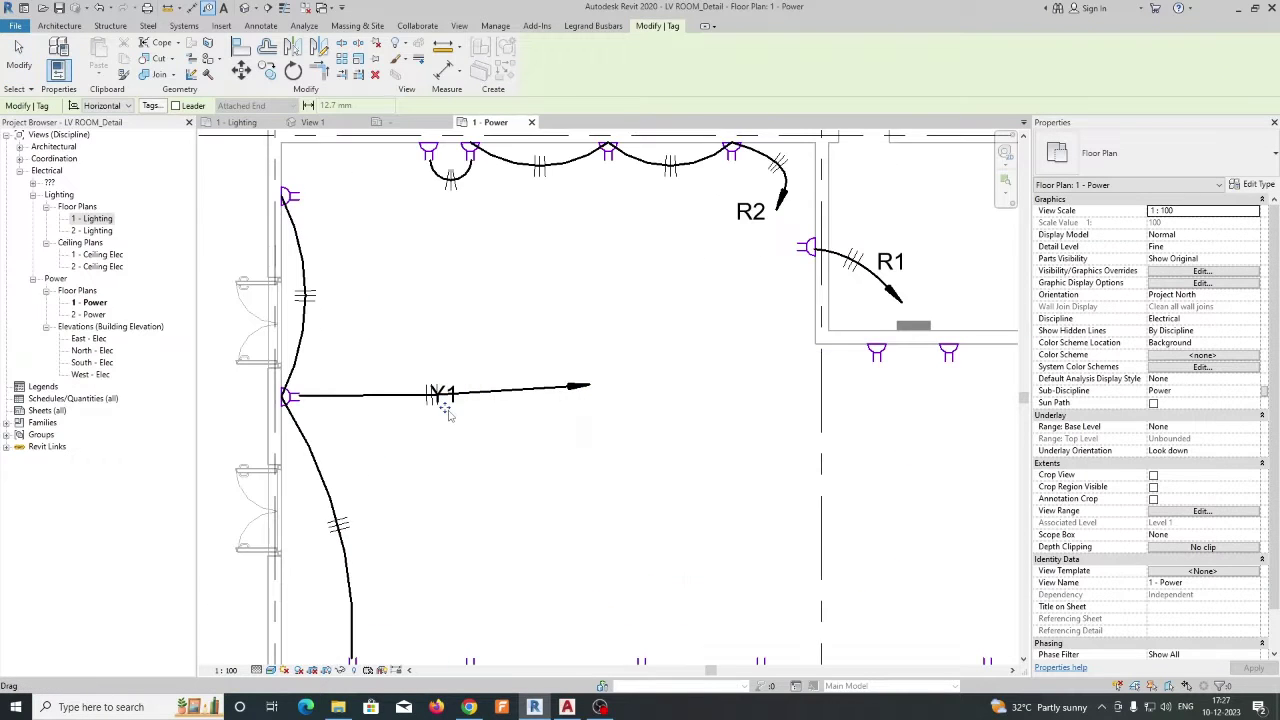
pyautogui.click(562, 372)
pyautogui.scroll(-3, 560, 375)
pyautogui.scroll(1, 449, 465)
pyautogui.press('Escape')
pyautogui.press('Escape')
# Step: Create a power circuit on DB-PP-01 for the next three lower-wall sockets of the large room and convert it to arc wires
pyautogui.click(447, 456)
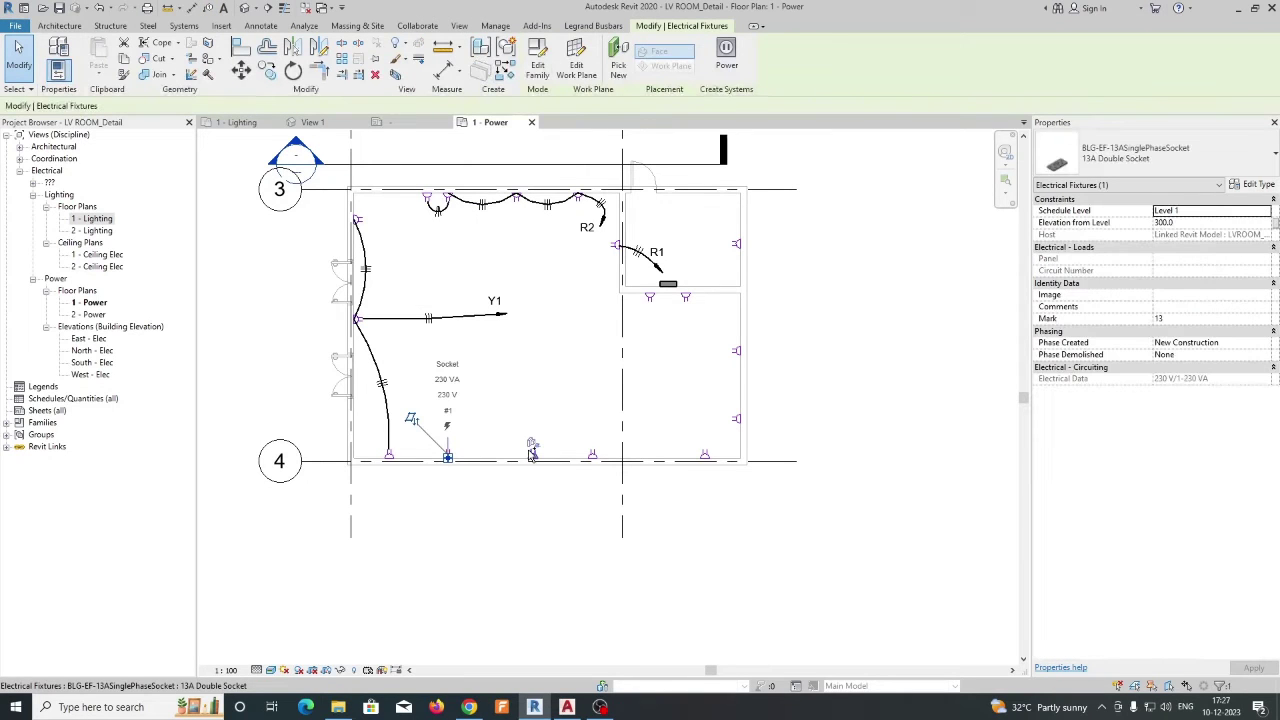
pyautogui.keyDown('ctrl'); pyautogui.click(532, 456); pyautogui.keyUp('ctrl')
pyautogui.keyDown('ctrl'); pyautogui.click(592, 456); pyautogui.keyUp('ctrl')
pyautogui.click(799, 70)
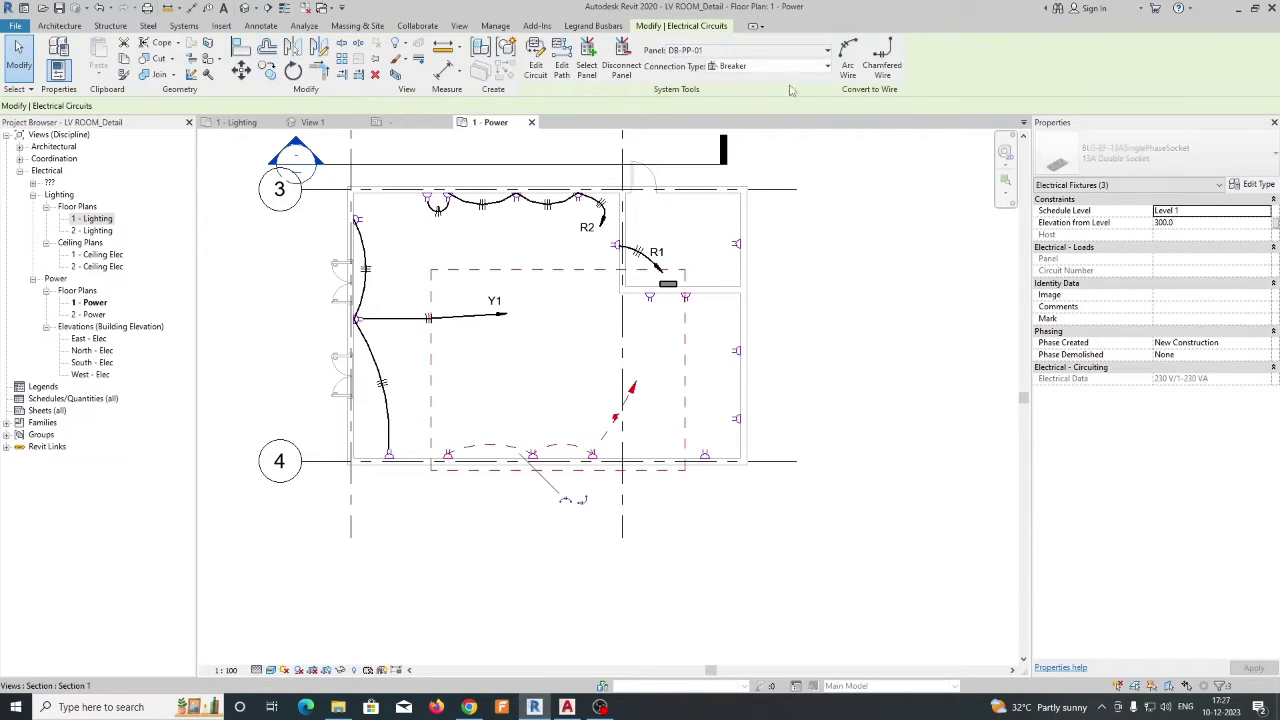
pyautogui.click(848, 58)
pyautogui.click(727, 387)
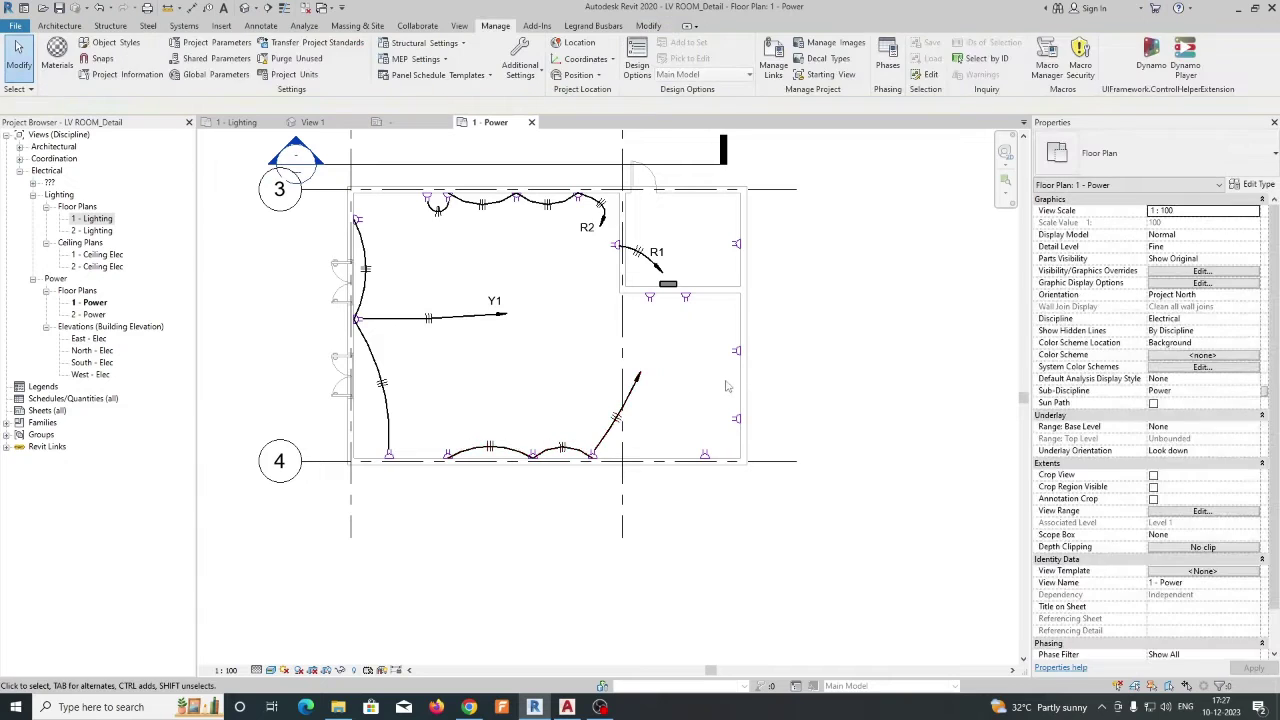
# Step: Tag the lower-wall circuit's home run wire, placing the tag above its arrow
pyautogui.press('t')
pyautogui.press('g')
pyautogui.scroll(2, 612, 414)
pyautogui.moveTo(627, 386); pyautogui.dragTo(648, 324)
pyautogui.scroll(-1, 660, 405)
pyautogui.press('Escape')
pyautogui.press('Escape')
# Step: Circuit the lower-right room's lower-wall socket and two right-wall sockets with arc wires, and pull the home run's end clear of the neighbouring socket
pyautogui.keyDown('ctrl'); pyautogui.click(733, 455); pyautogui.keyUp('ctrl')
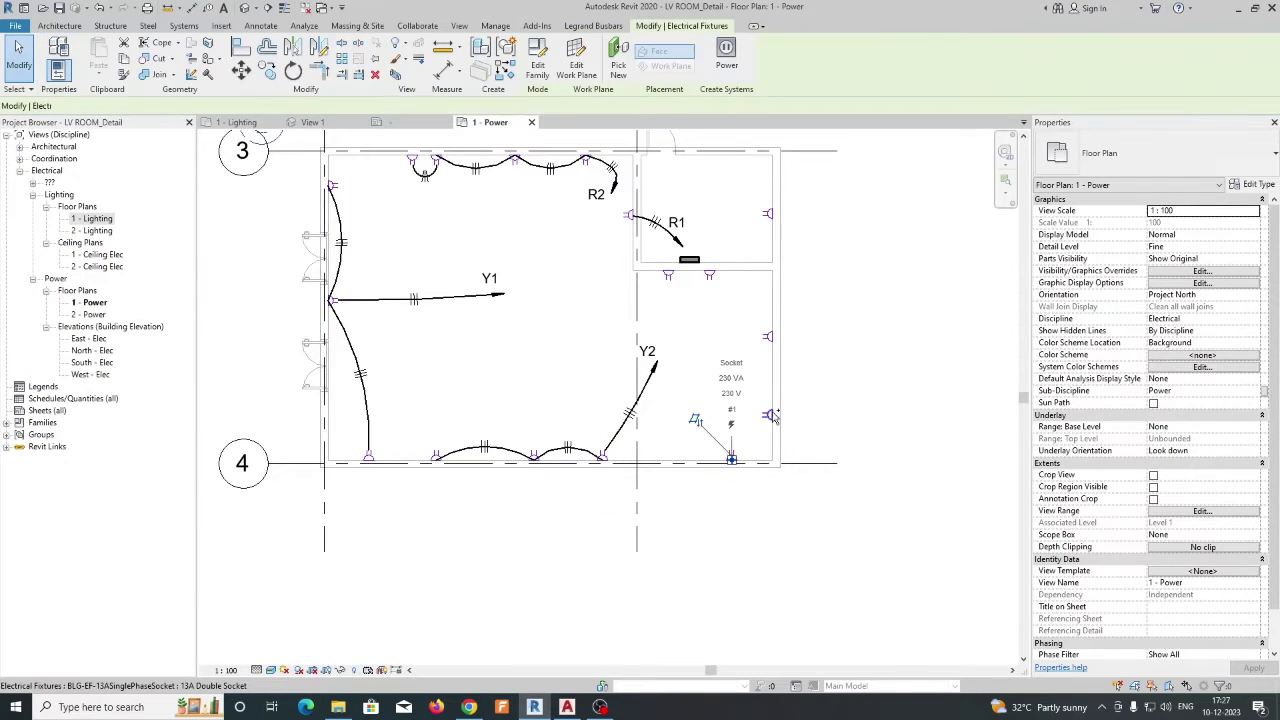
pyautogui.keyDown('ctrl'); pyautogui.click(772, 415); pyautogui.keyUp('ctrl')
pyautogui.click(799, 72)
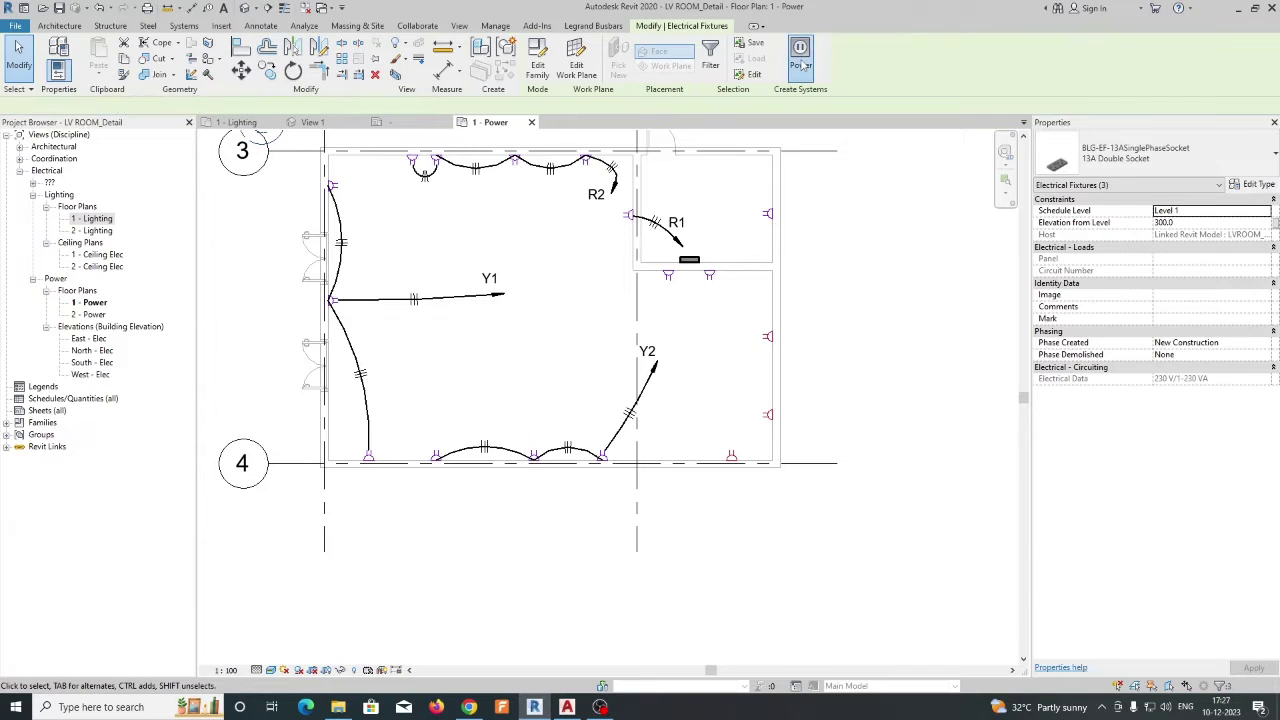
pyautogui.click(847, 58)
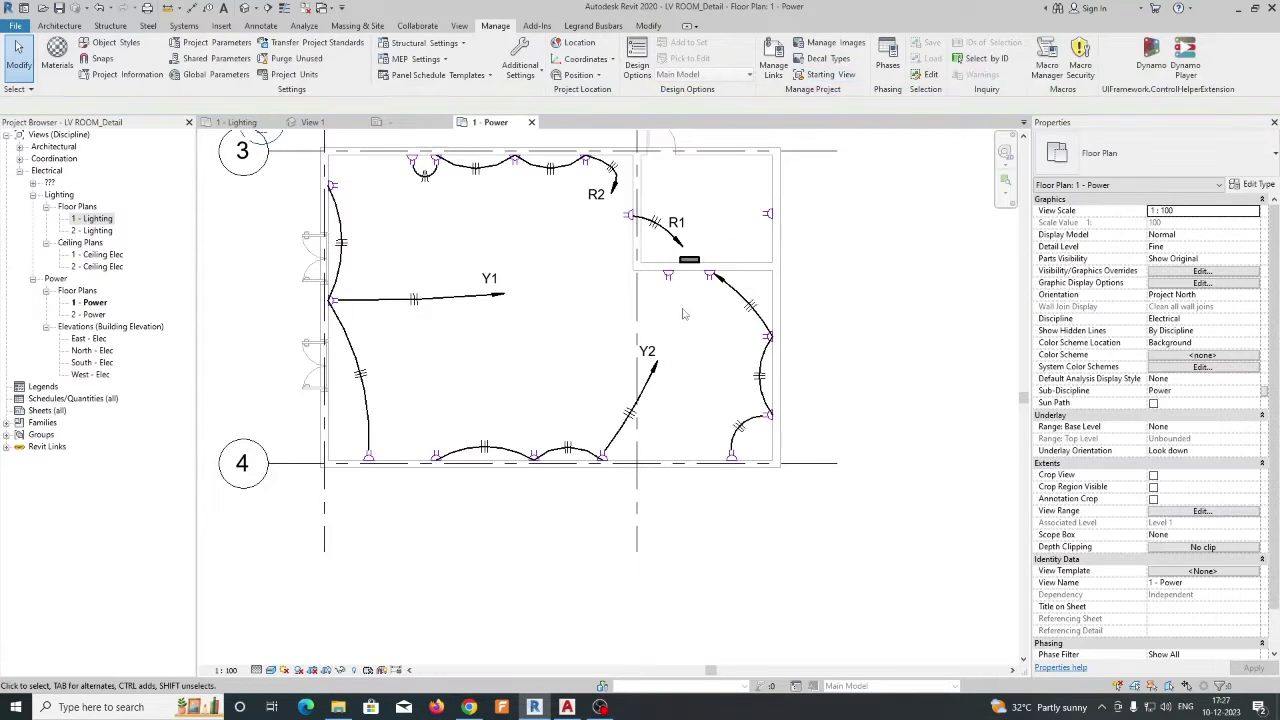
pyautogui.scroll(2, 721, 287)
pyautogui.moveTo(767, 312)
pyautogui.mouseDown()
pyautogui.moveTo(716, 326)
pyautogui.moveTo(745, 304)
pyautogui.mouseUp()
pyautogui.click(752, 335)
# Step: Tag the lower-right room circuit's home run wire, placing the tag below its arrow
pyautogui.press('t')
pyautogui.press('g')
pyautogui.click(745, 302)
pyautogui.click(724, 328)
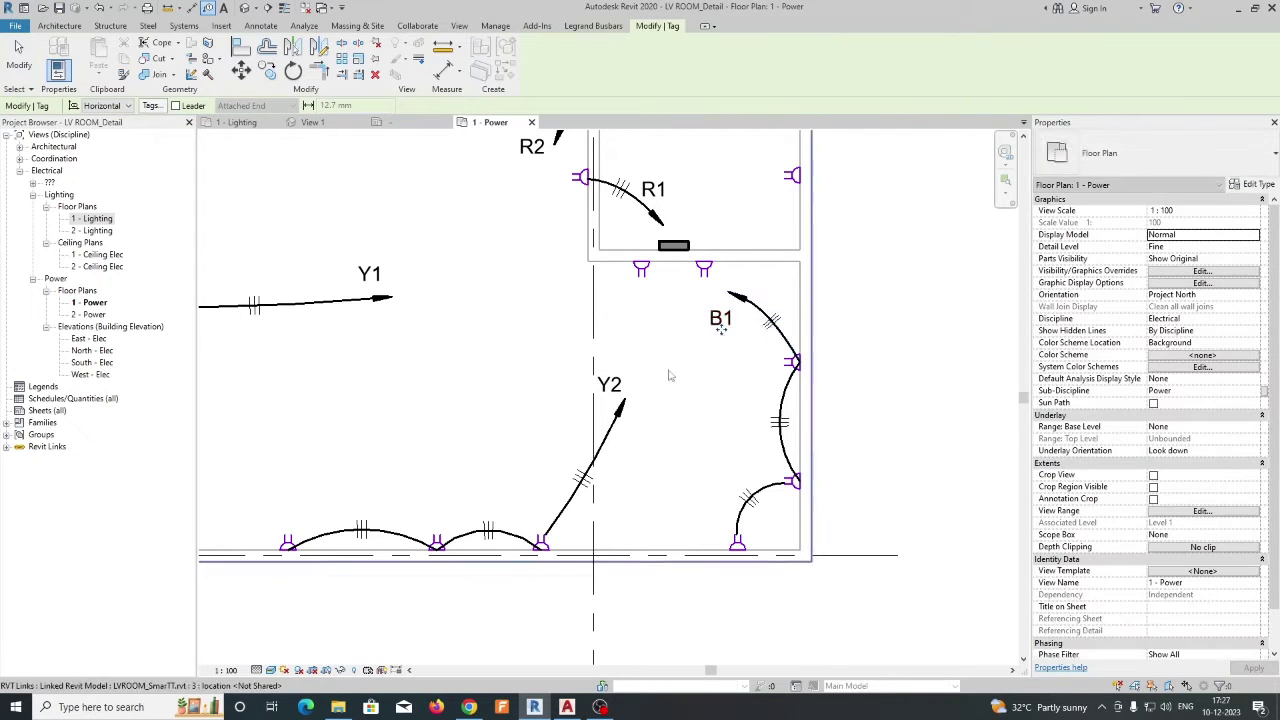
pyautogui.scroll(-3, 700, 357)
pyautogui.press('Escape')
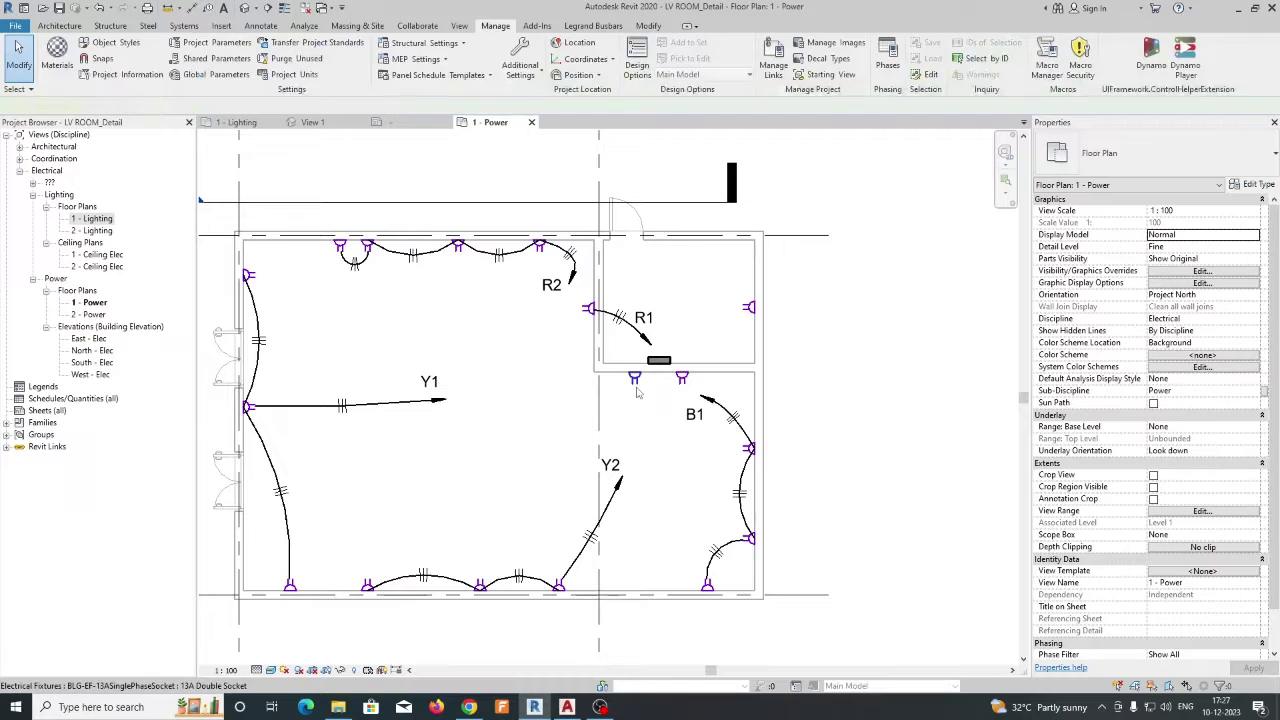
# Step: Circuit the two sockets below the panel and the panel room's right-wall socket on DB-PP-01 with arc wires, and adjust the home run toward the panel
pyautogui.click(636, 388)
pyautogui.keyDown('ctrl'); pyautogui.click(748, 308); pyautogui.keyUp('ctrl')
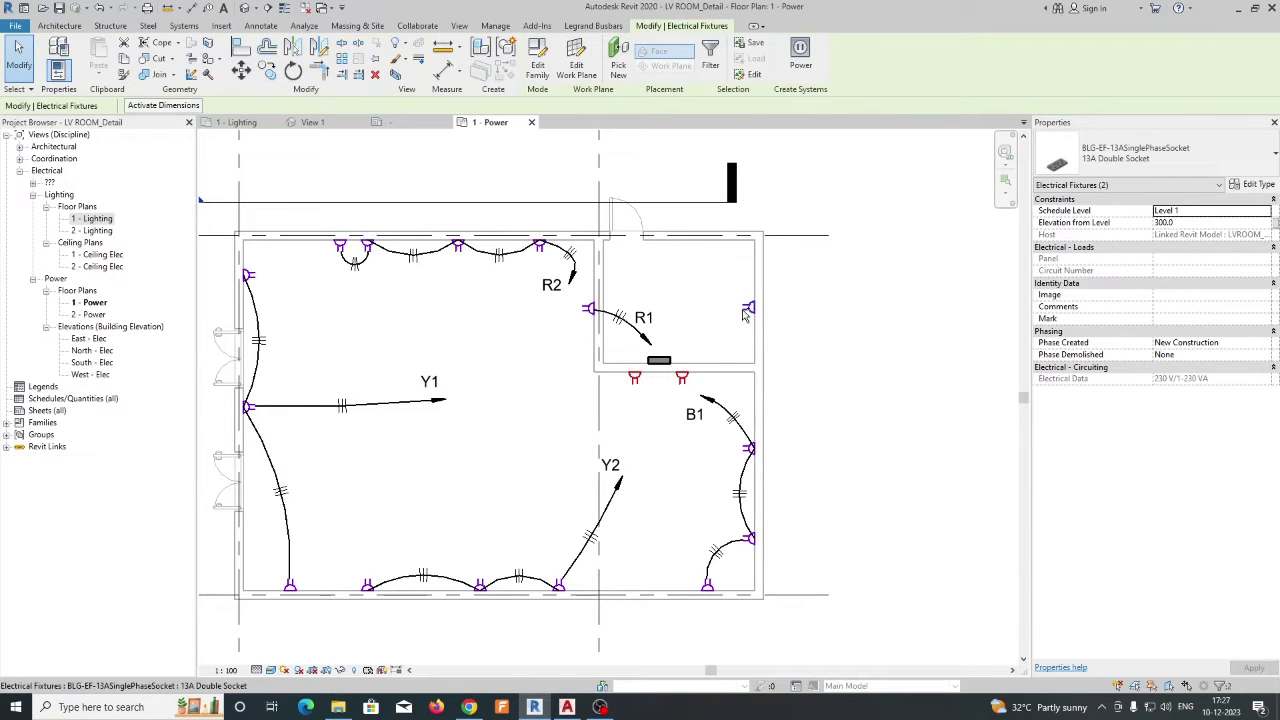
pyautogui.click(797, 62)
pyautogui.click(847, 62)
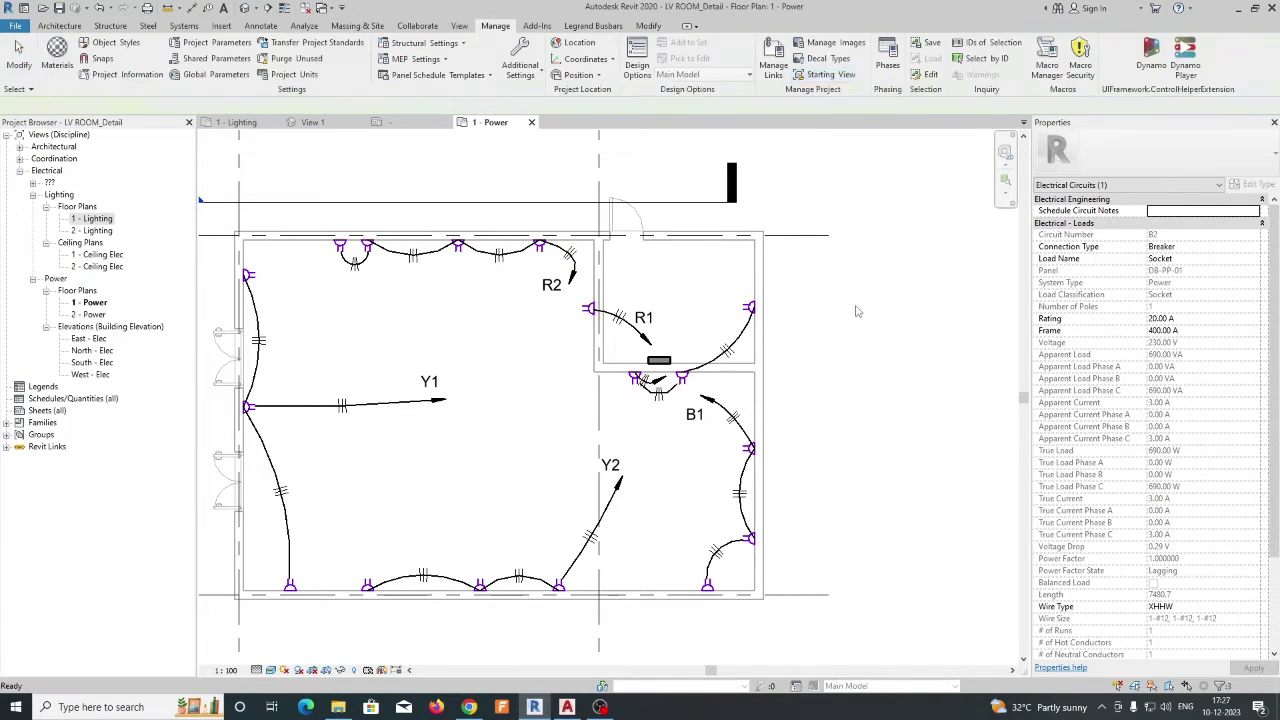
pyautogui.scroll(3, 634, 365)
pyautogui.moveTo(677, 403); pyautogui.dragTo(688, 360)
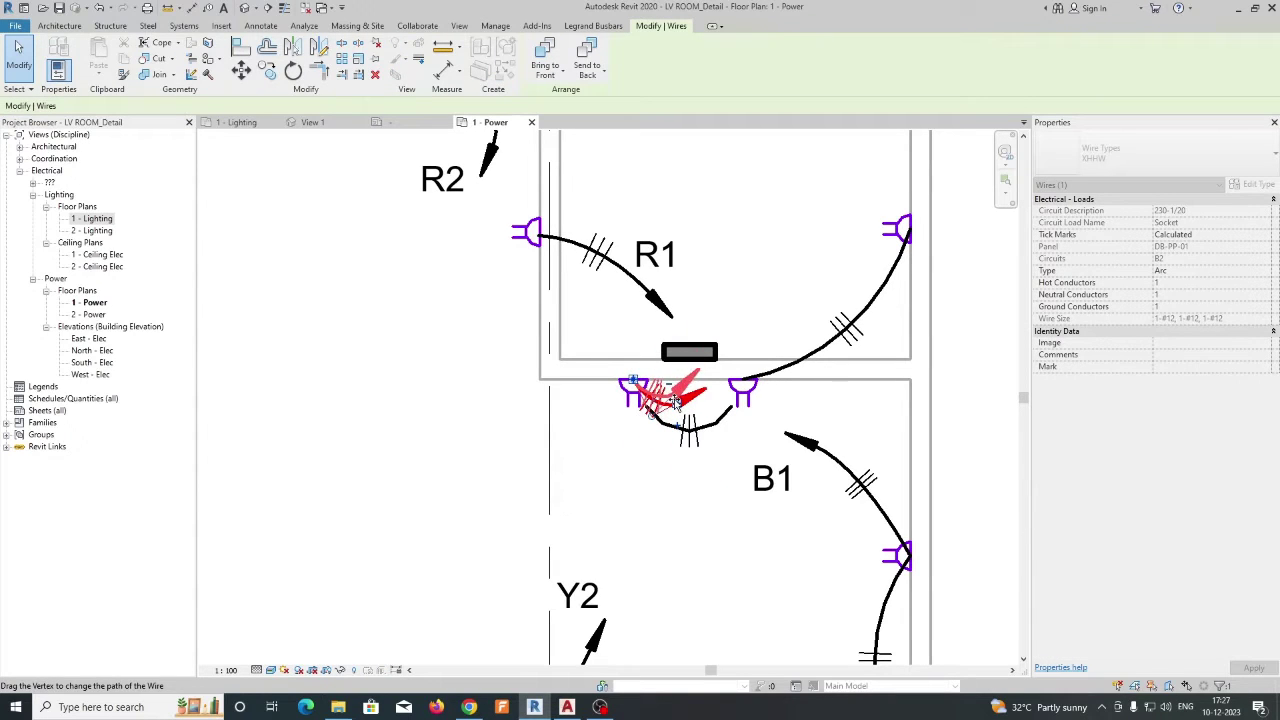
pyautogui.press('Escape')
# Step: Tag the home run wire of the circuit below the panel, placing the tag beneath the wires
pyautogui.press('t')
pyautogui.press('g')
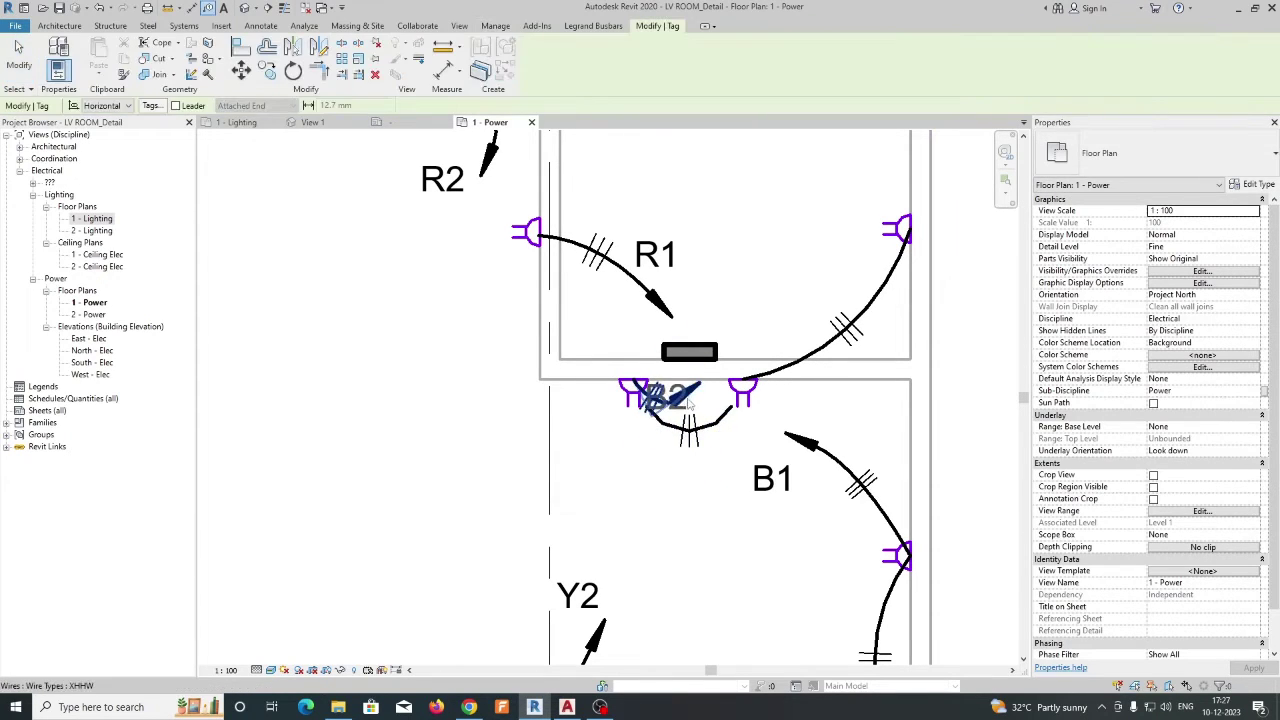
pyautogui.click(670, 455)
pyautogui.scroll(-5, 675, 450)
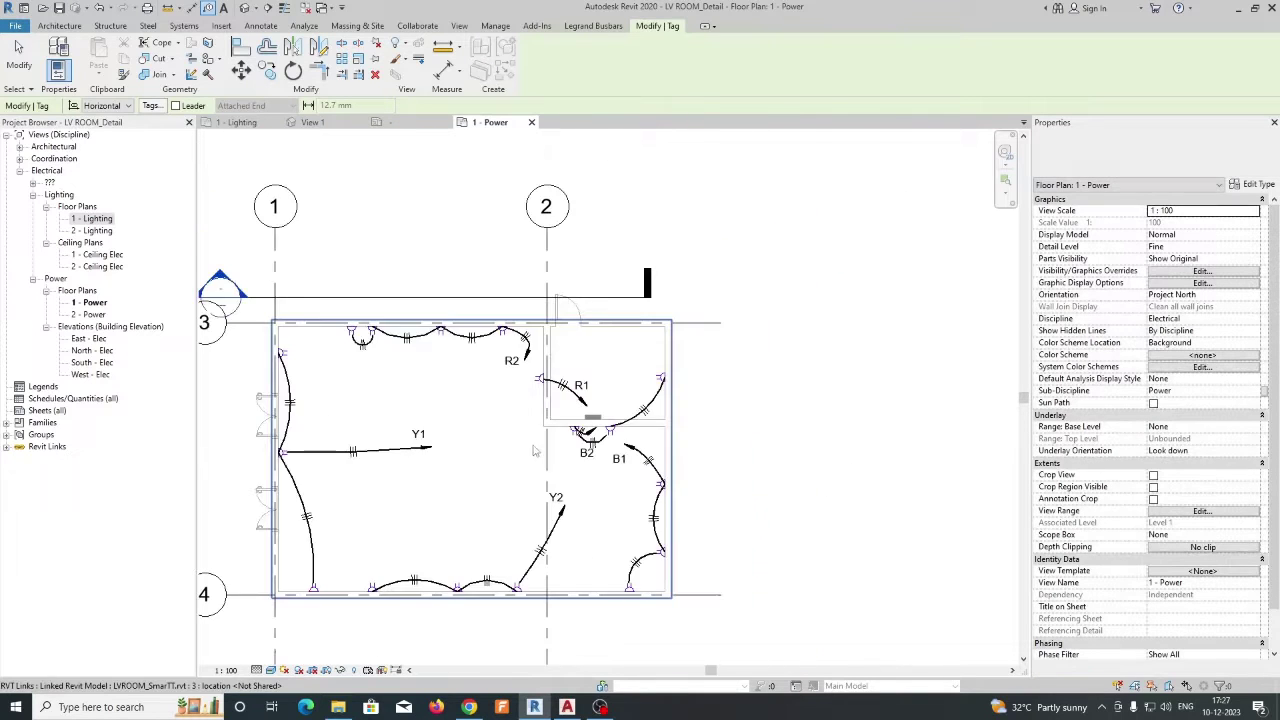
# Step: Tag the power panel with its name DB-PP-01, placing the tag just above and to the right of the panel
pyautogui.moveTo(678, 417); pyautogui.dragTo(626, 360, button='middle')
pyautogui.scroll(2, 655, 391)
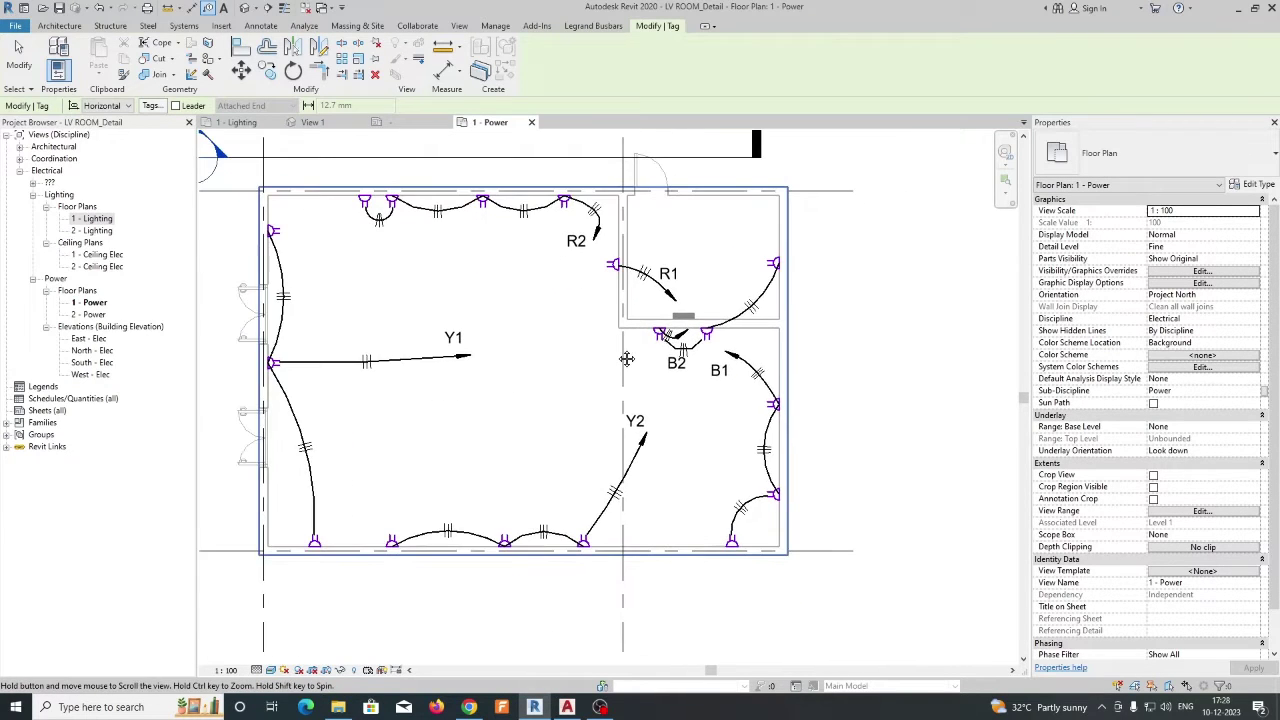
pyautogui.scroll(3, 698, 315)
pyautogui.click(695, 314)
pyautogui.moveTo(695, 313); pyautogui.dragTo(745, 310)
pyautogui.scroll(-3, 710, 336)
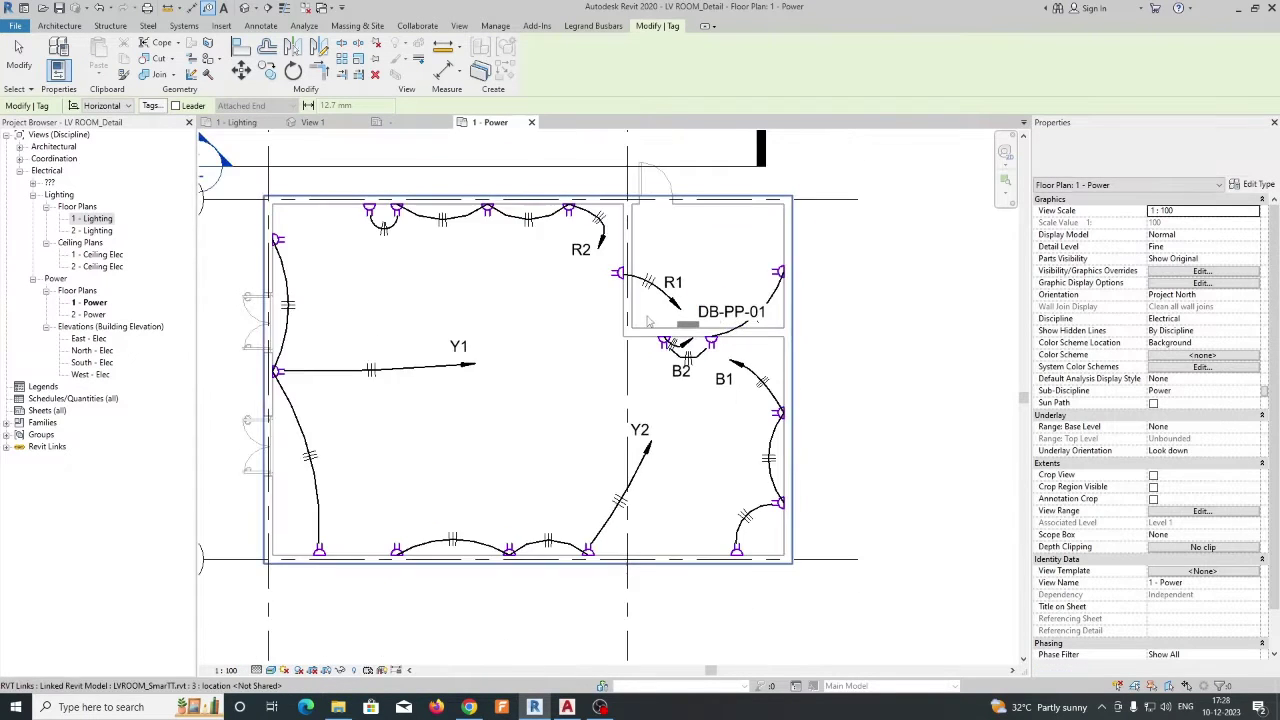
pyautogui.moveTo(677, 290); pyautogui.dragTo(687, 327, button='middle')
pyautogui.scroll(1, 590, 296)
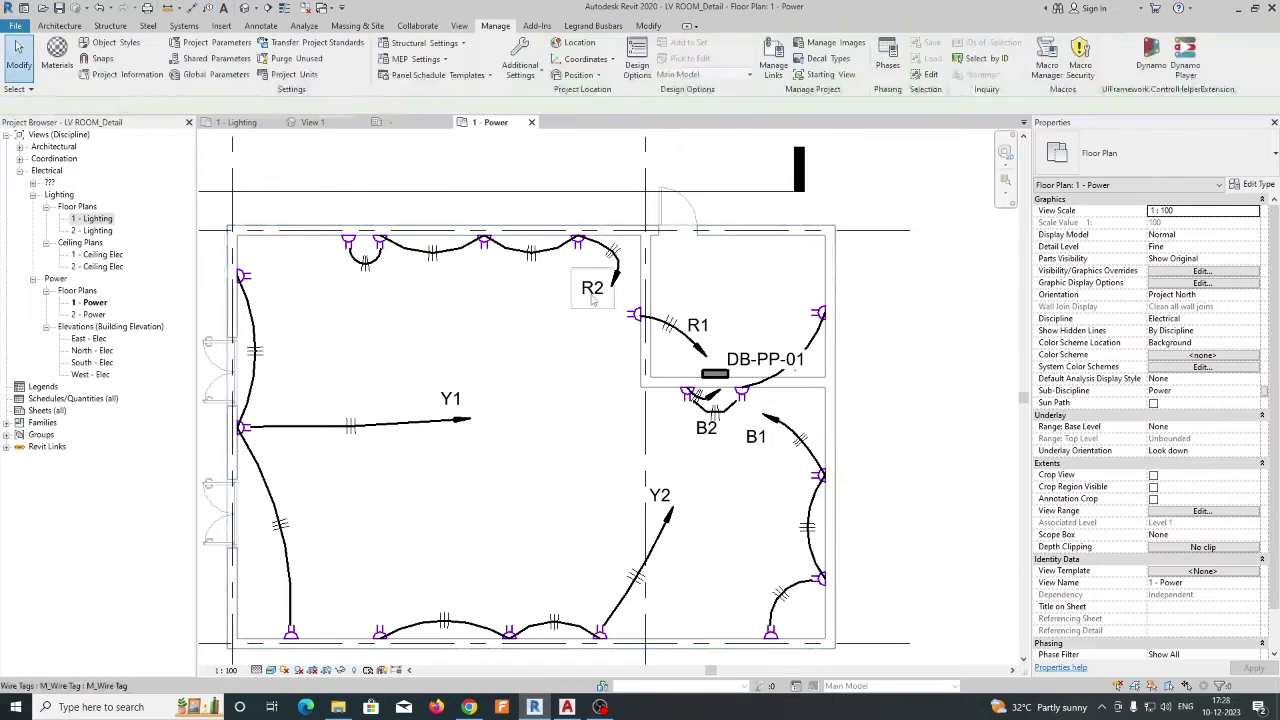
# Step: Load the M_Wire Tag family, with its label combining Circuits and Panel with a "/" prefix, into the LV ROOM_Detail.rvt project
pyautogui.click(593, 298)
pyautogui.click(538, 60)
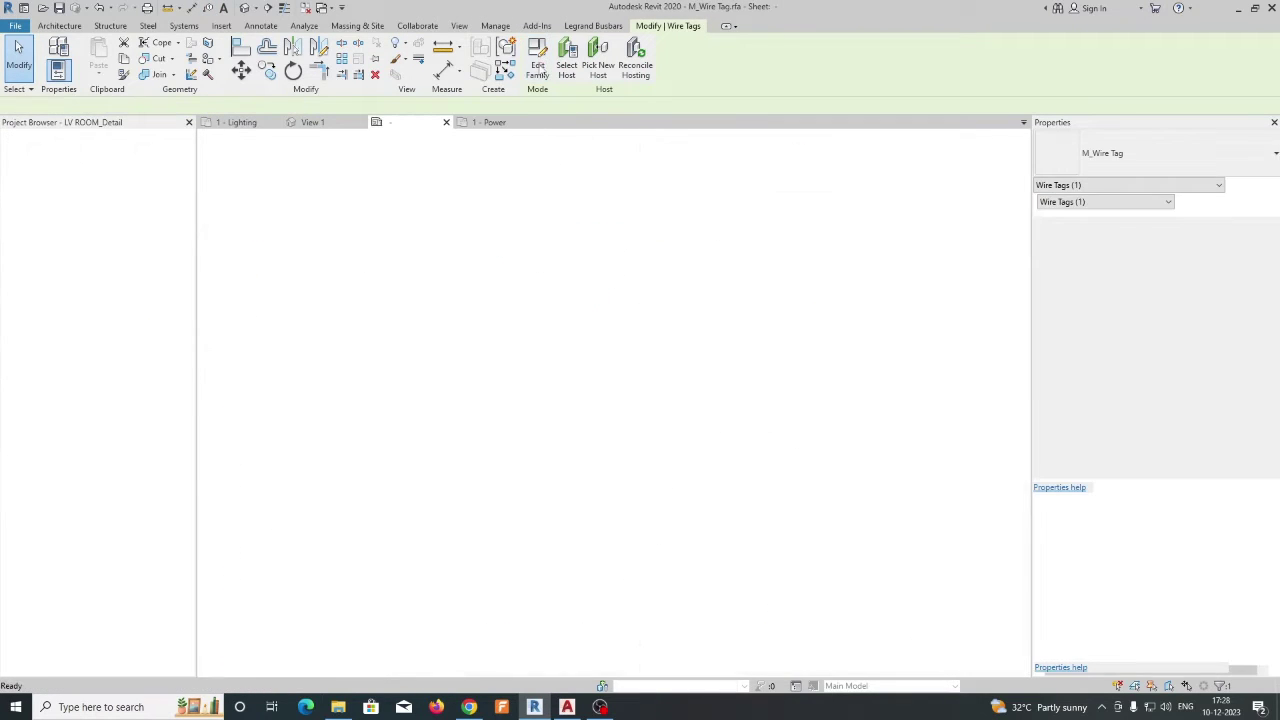
pyautogui.click(588, 342)
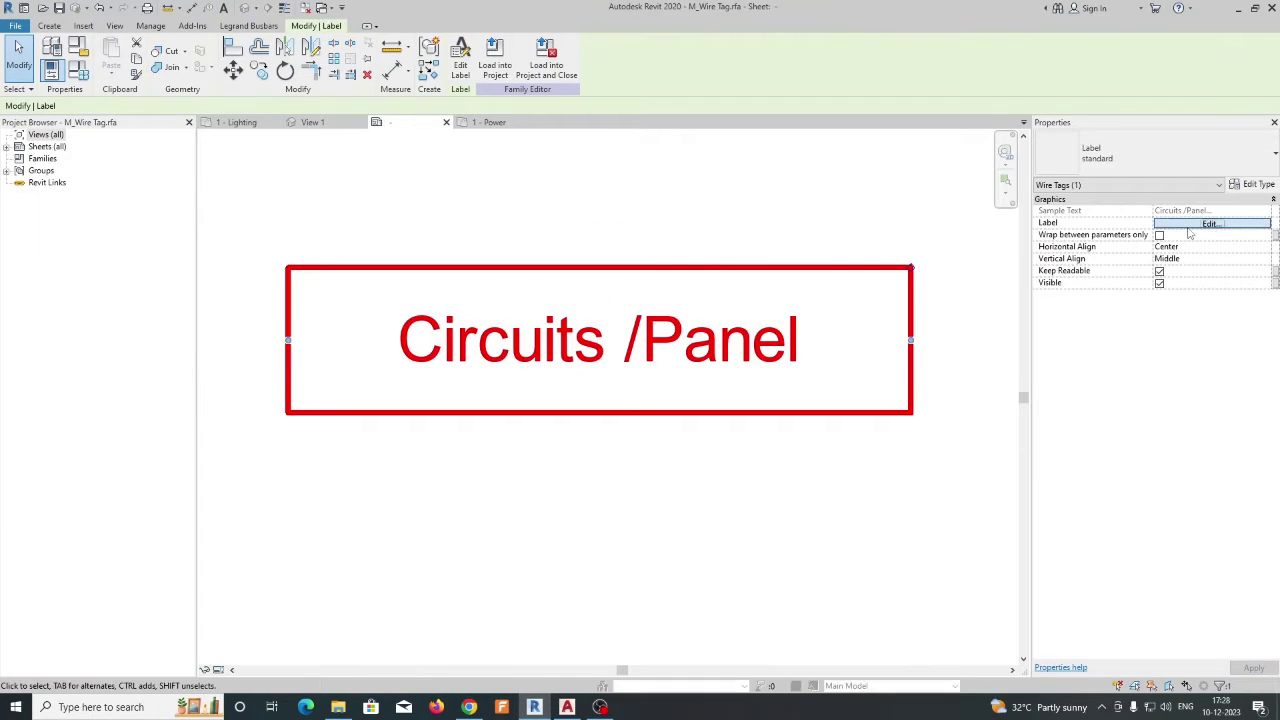
pyautogui.click(1190, 224)
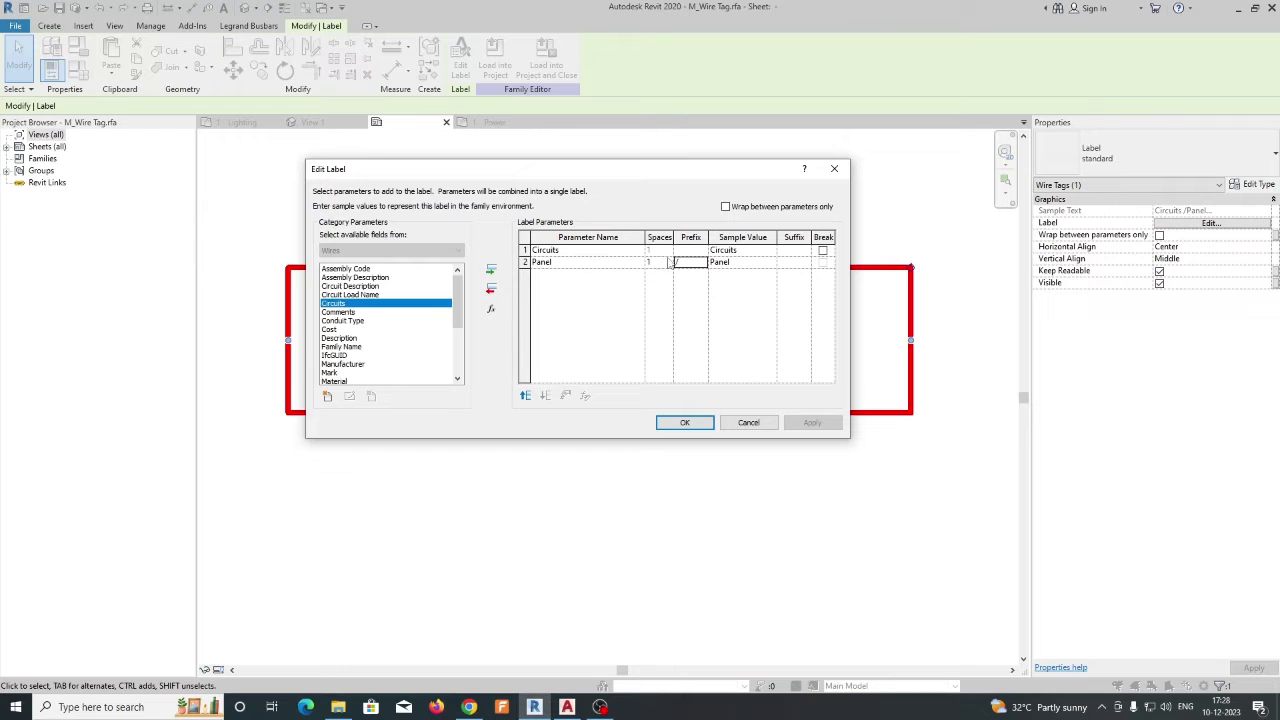
pyautogui.click(684, 423)
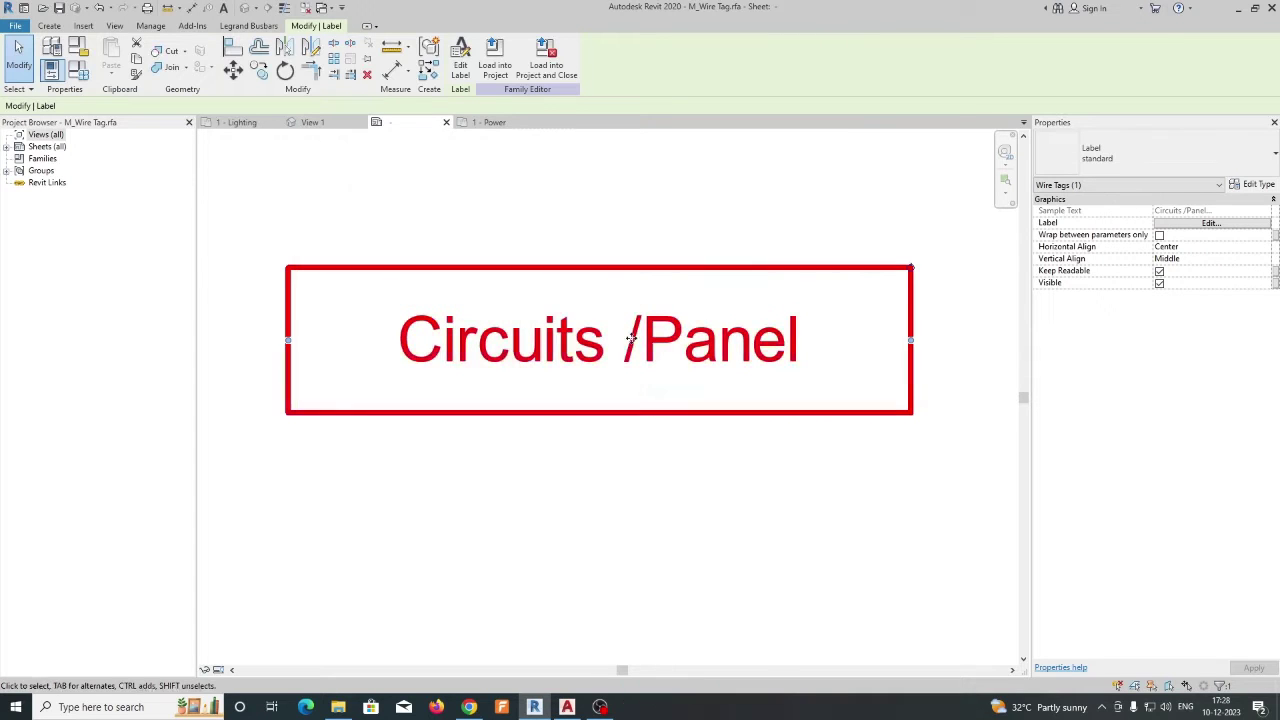
pyautogui.click(494, 58)
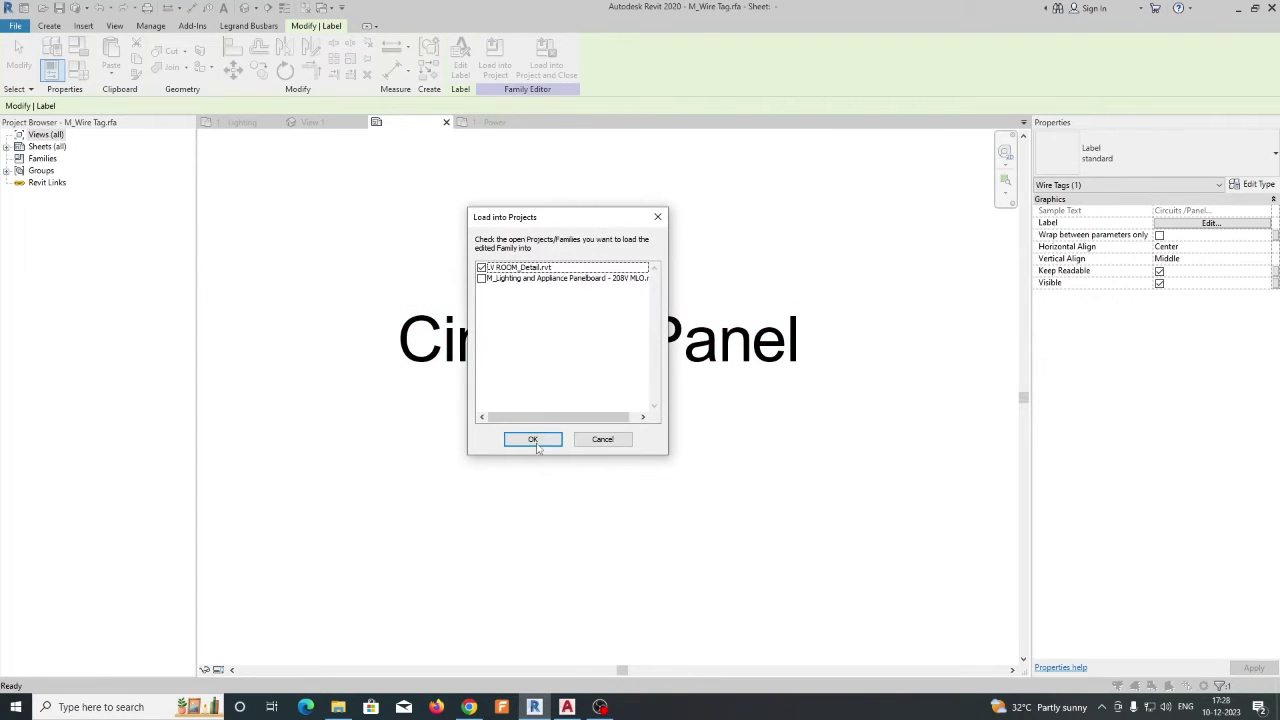
pyautogui.click(536, 443)
pyautogui.click(586, 347)
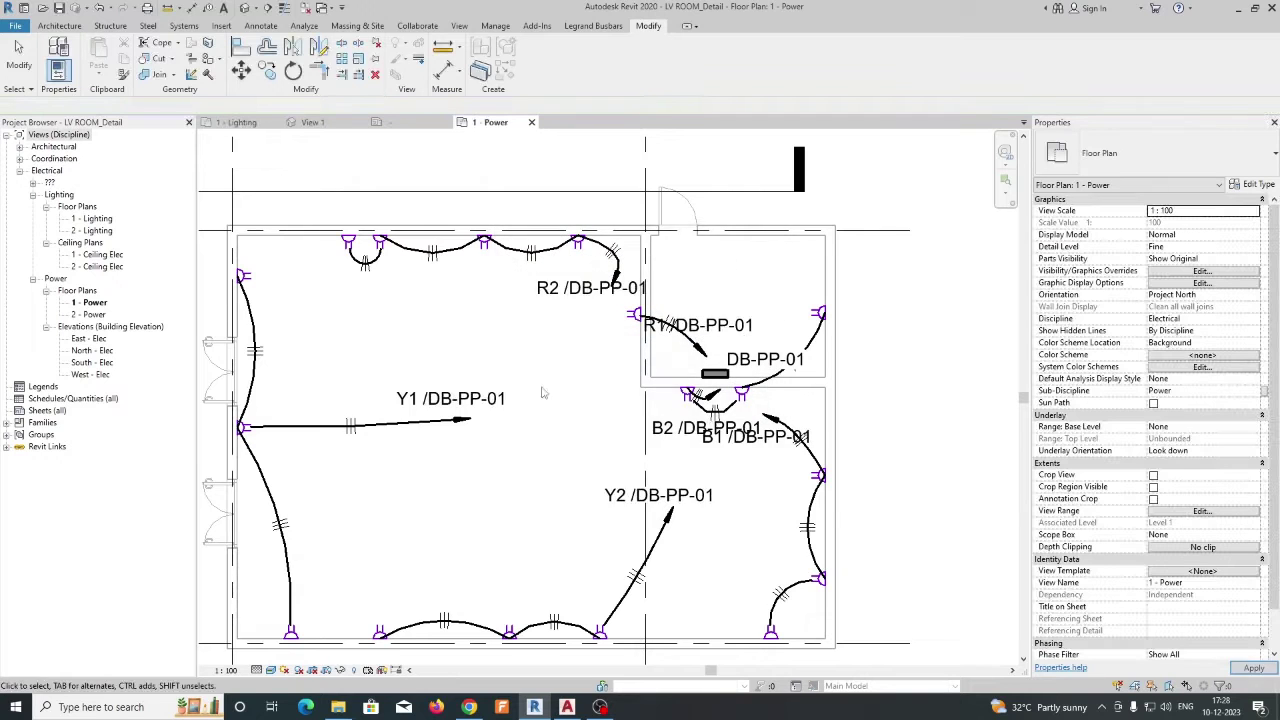
pyautogui.moveTo(540, 408); pyautogui.dragTo(660, 357, button='middle')
pyautogui.scroll(2, 560, 355)
pyautogui.click(582, 358)
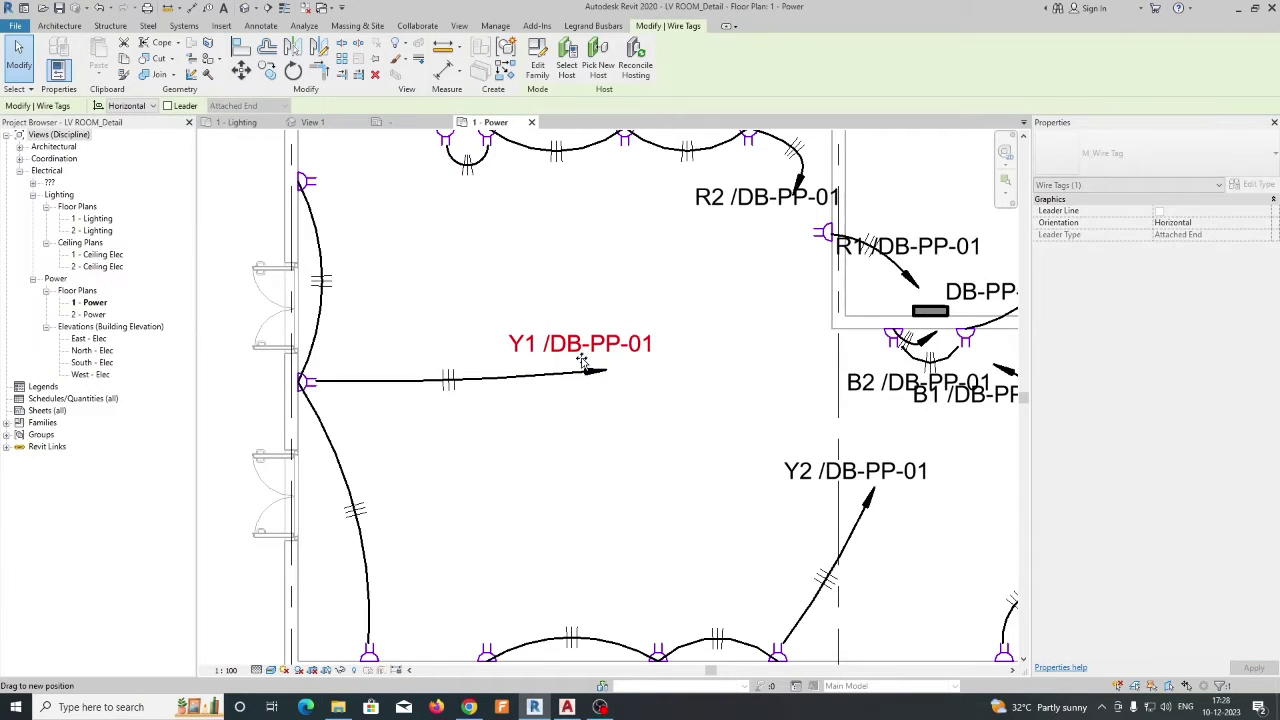
pyautogui.click(648, 395)
# Step: Move the B1 /DB-PP-01 wire tag slightly down so it clears the B2 tag
pyautogui.scroll(-2, 690, 415)
pyautogui.moveTo(790, 455); pyautogui.dragTo(565, 412, button='middle')
pyautogui.scroll(2, 620, 385)
pyautogui.click(652, 364)
pyautogui.moveTo(653, 371); pyautogui.dragTo(645, 393)
pyautogui.click(570, 372)
pyautogui.scroll(-1, 571, 342)
pyautogui.moveTo(630, 288); pyautogui.dragTo(632, 360, button='middle')
pyautogui.scroll(-3, 632, 362)
pyautogui.scroll(3, 725, 335)
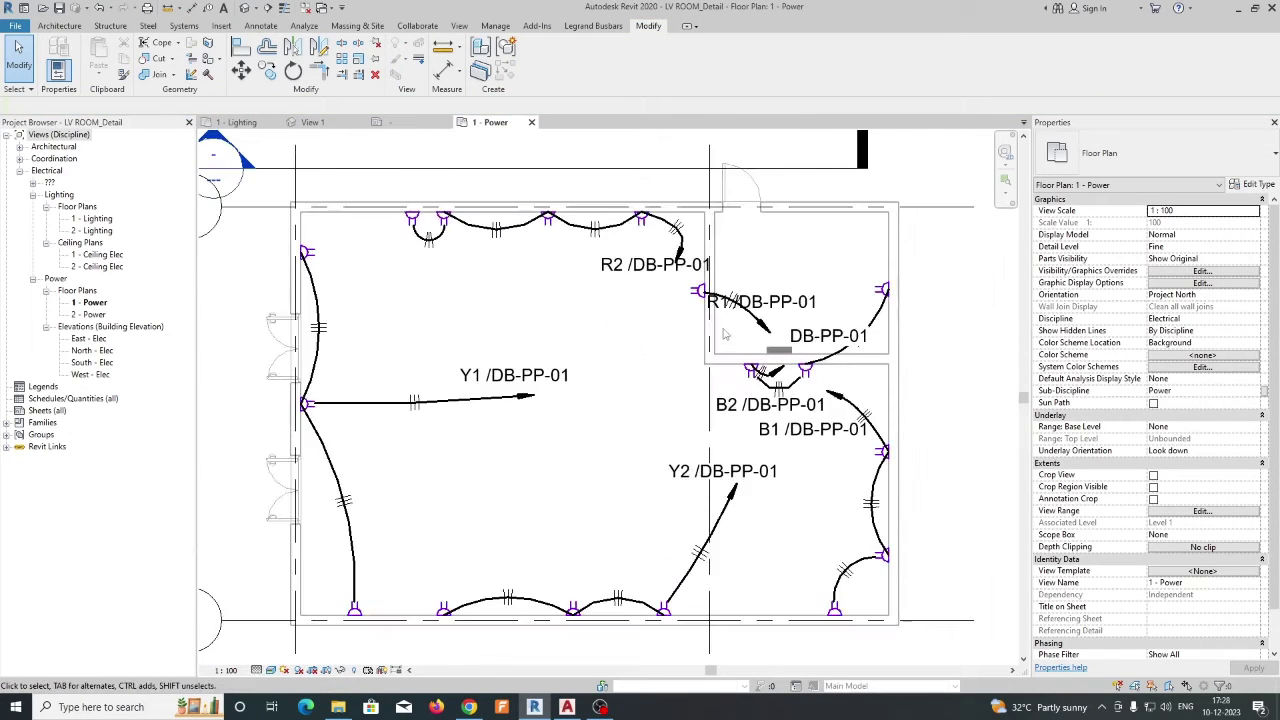
# Step: Move the R1 /DB-PP-01 wire tag up and right, clear of its home run wire inside the panel room
pyautogui.scroll(1, 790, 284)
pyautogui.click(756, 320)
pyautogui.moveTo(755, 321); pyautogui.dragTo(805, 305)
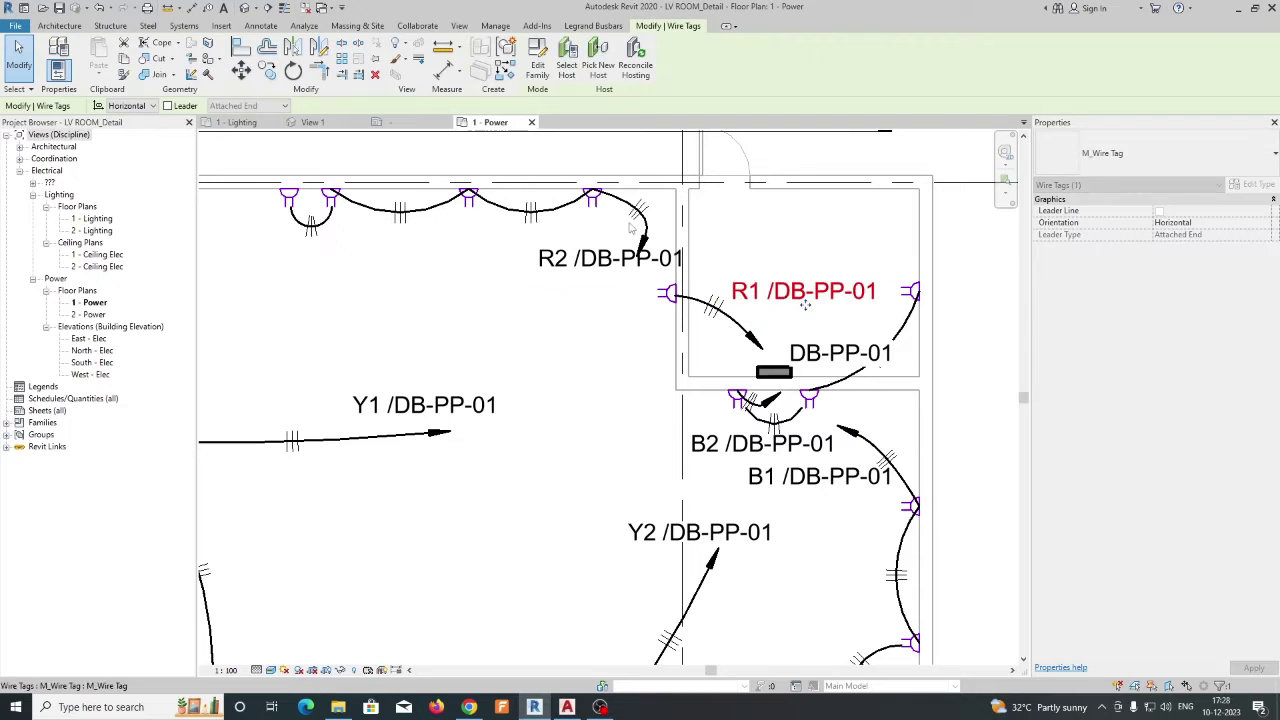
pyautogui.press('Escape')
# Step: In the 1 - Lighting floor plan, place a DB-LP-01 208V MLO panelboard on the panel room's lower wall, right of the existing panel
pyautogui.click(240, 122)
pyautogui.scroll(-2, 436, 160)
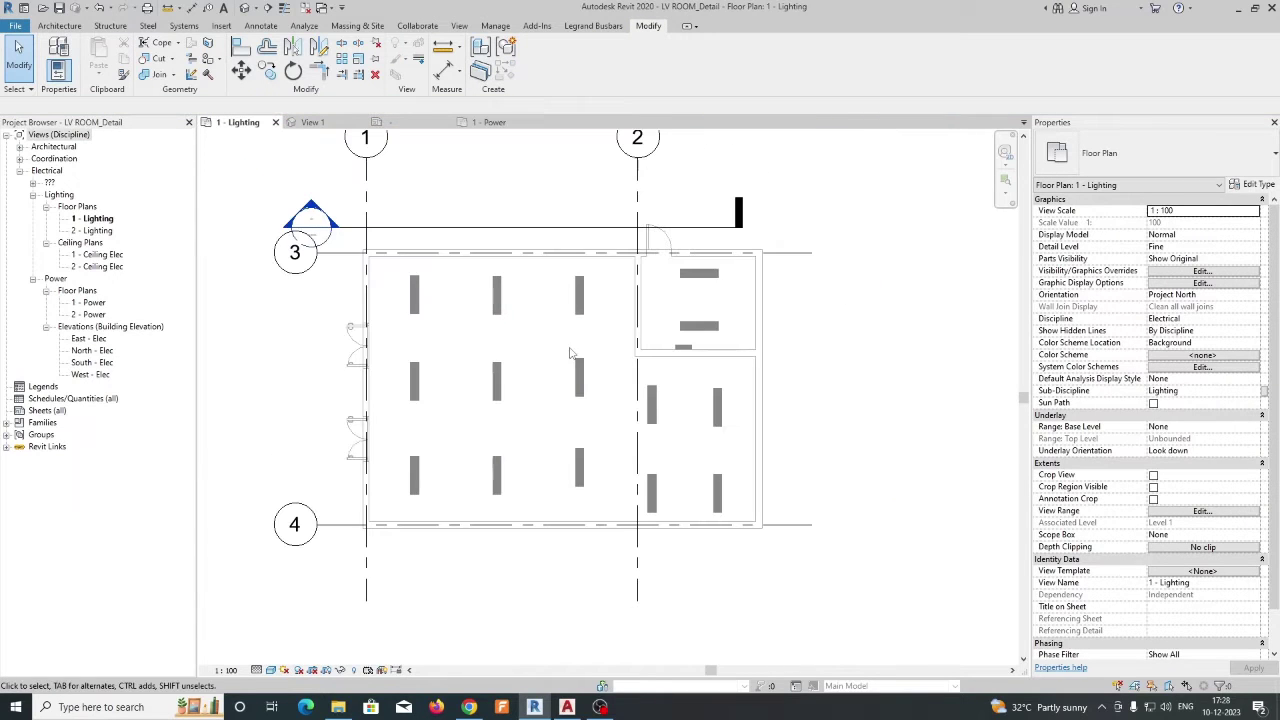
pyautogui.scroll(2, 436, 160)
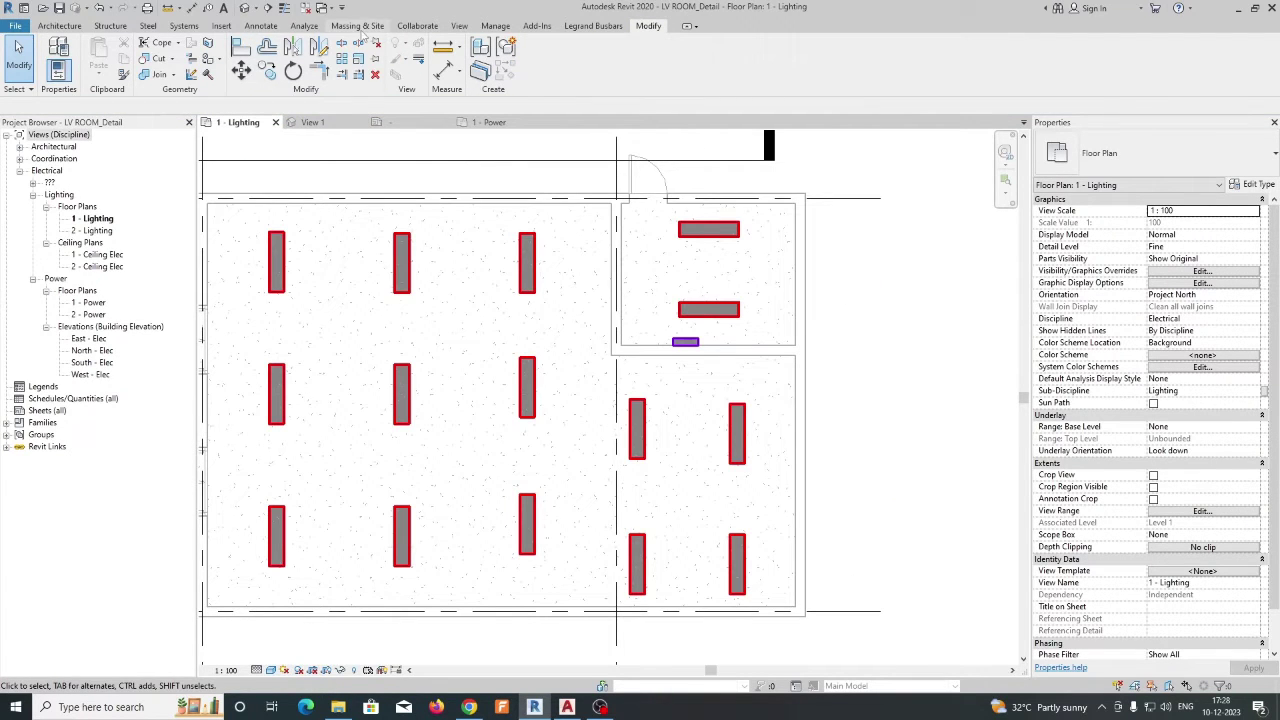
pyautogui.click(185, 26)
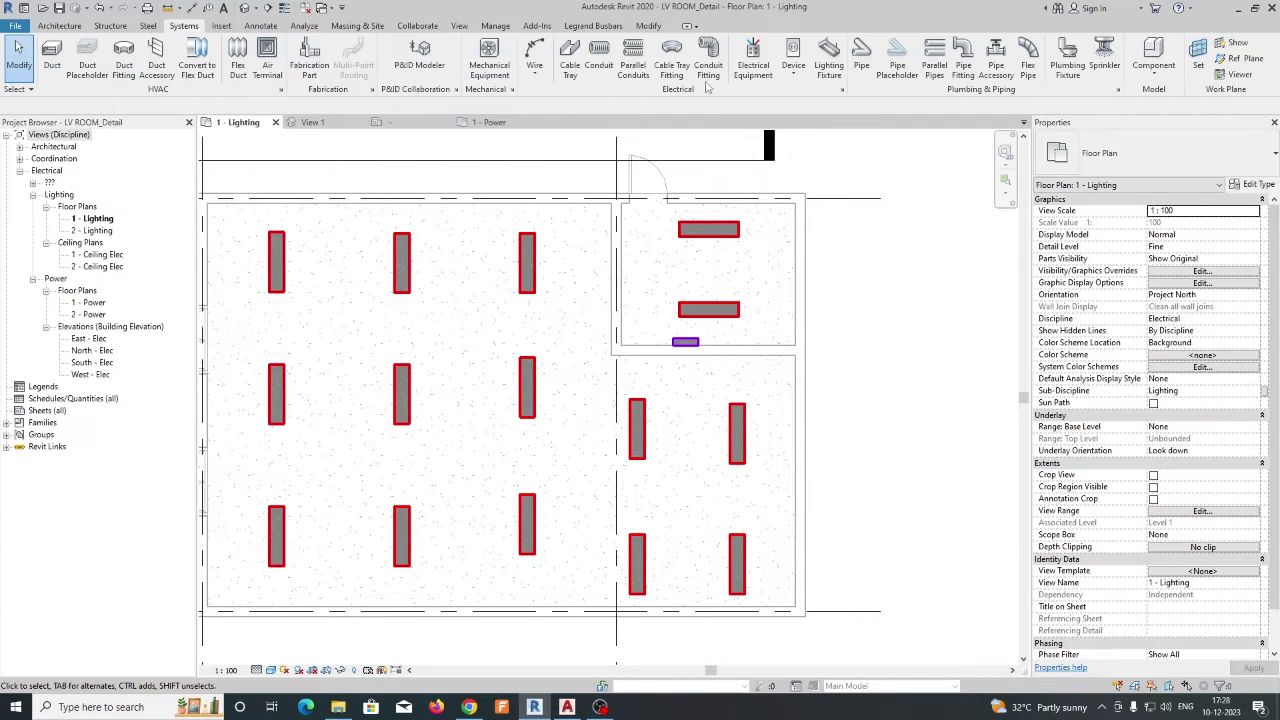
pyautogui.click(753, 62)
pyautogui.click(1140, 155)
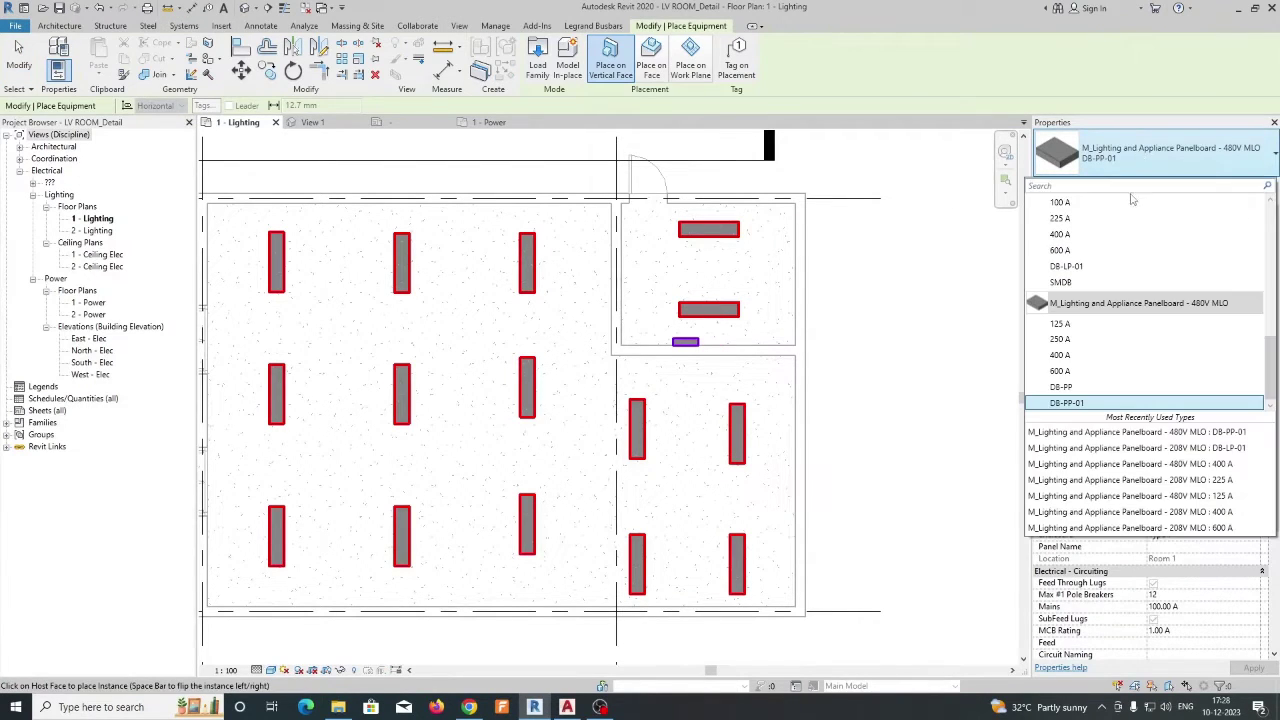
pyautogui.scroll(2, 1100, 340)
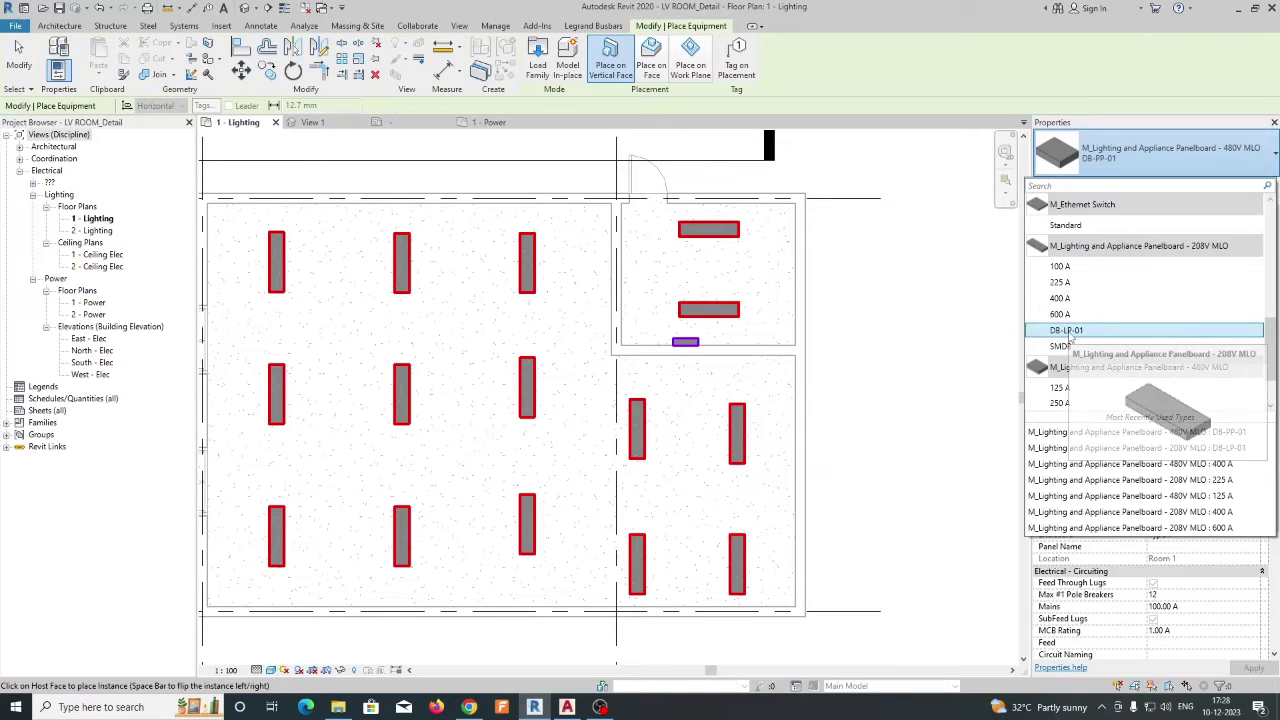
pyautogui.click(1068, 330)
pyautogui.scroll(2, 714, 349)
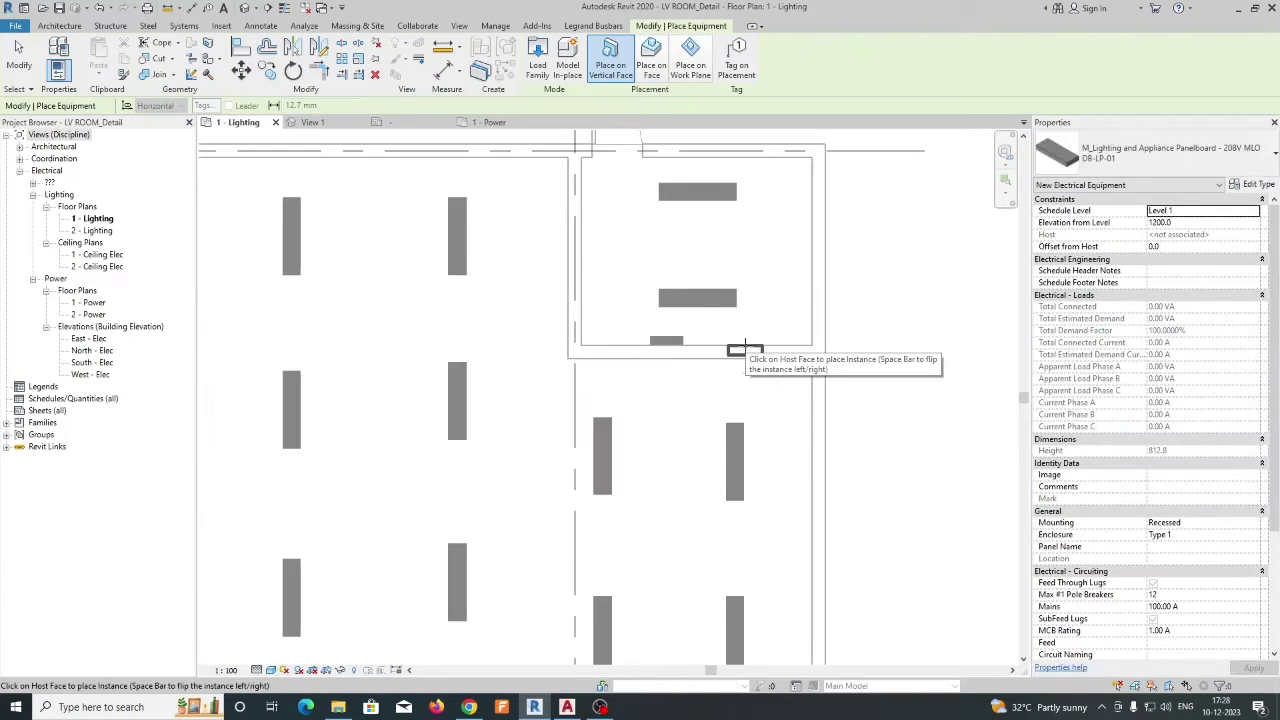
pyautogui.click(745, 343)
pyautogui.scroll(-2, 745, 345)
pyautogui.press('Escape')
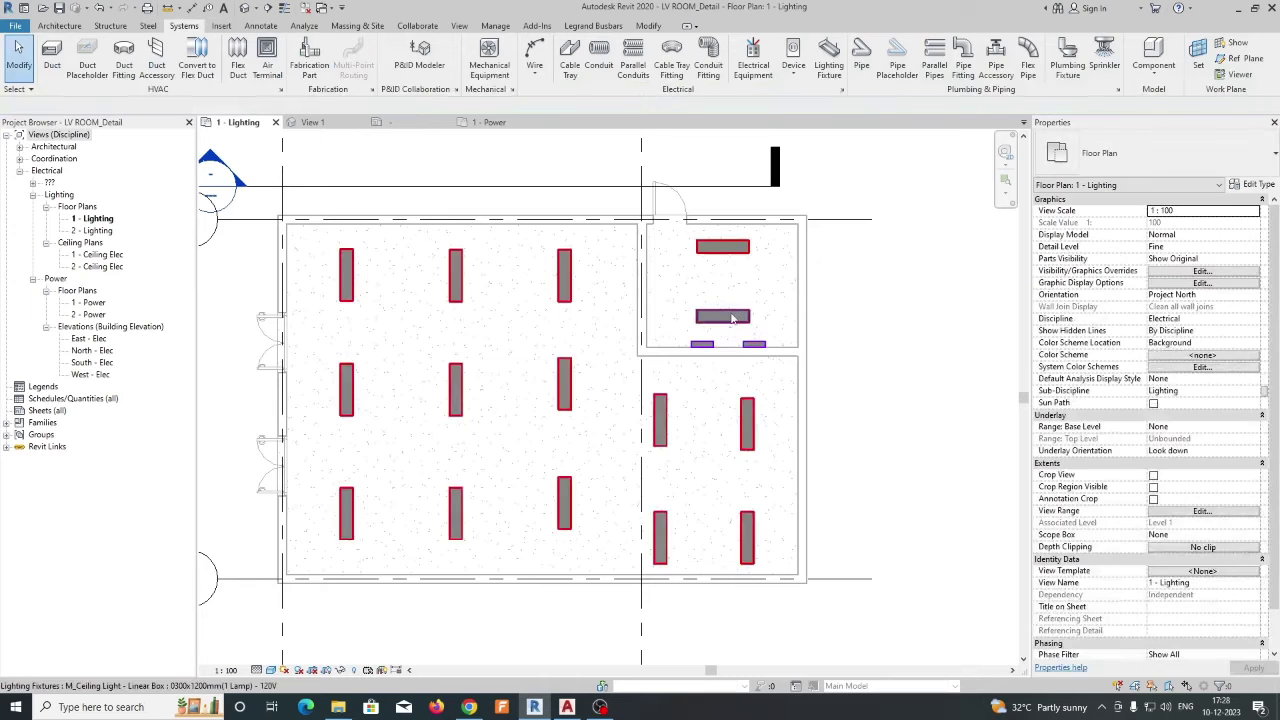
# Step: Create a power circuit for the panel room's two ceiling lights and assign it to panel DB-LP-01
pyautogui.click(732, 319)
pyautogui.keyDown('ctrl'); pyautogui.click(744, 249); pyautogui.keyUp('ctrl')
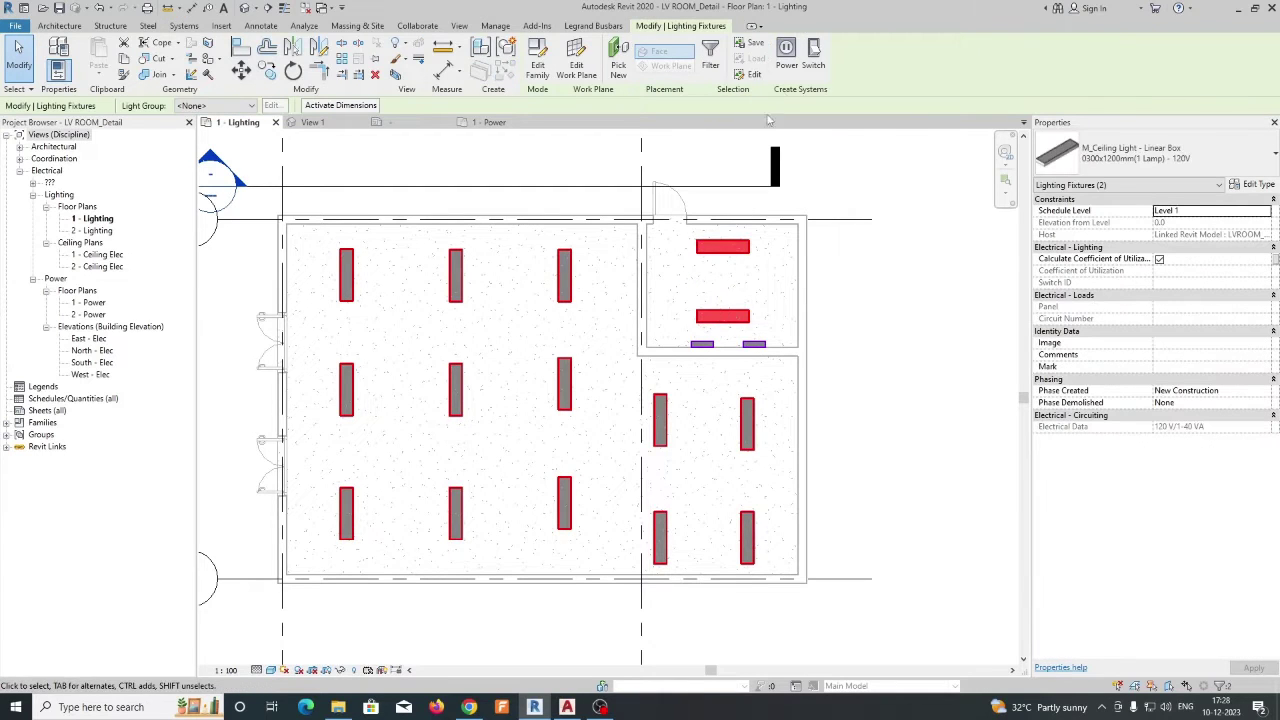
pyautogui.click(786, 52)
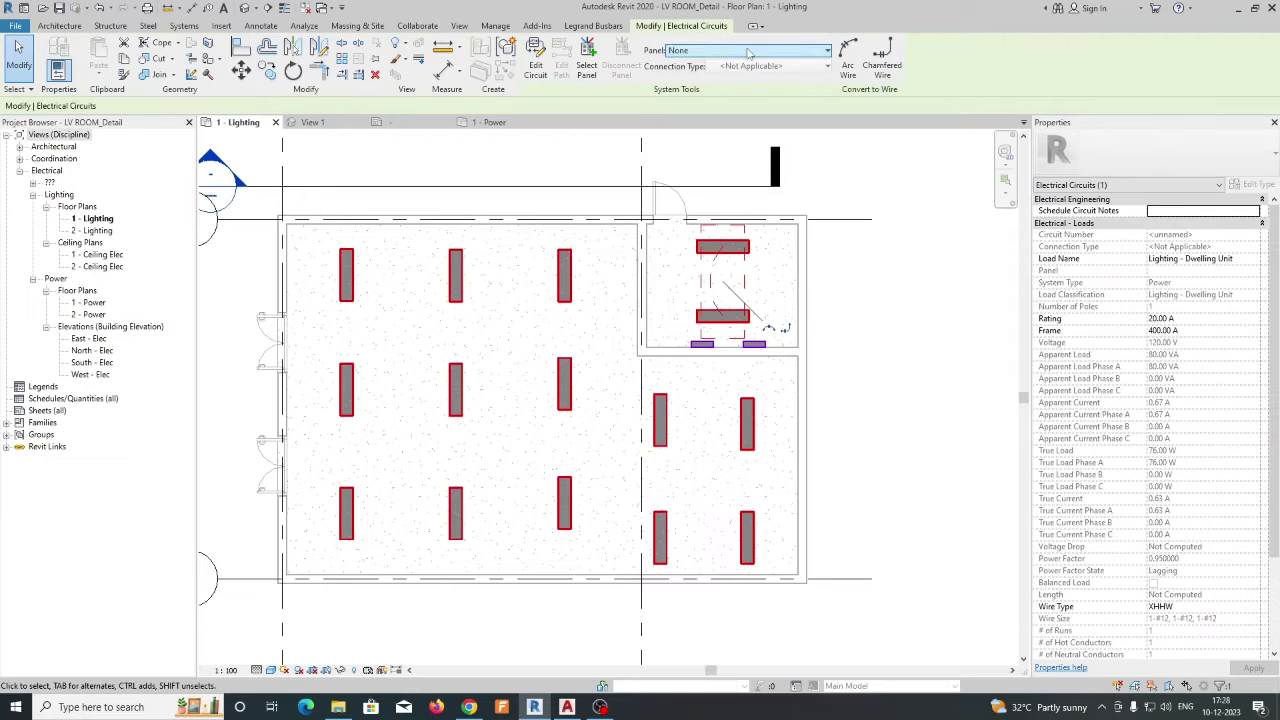
pyautogui.click(749, 51)
pyautogui.click(714, 96)
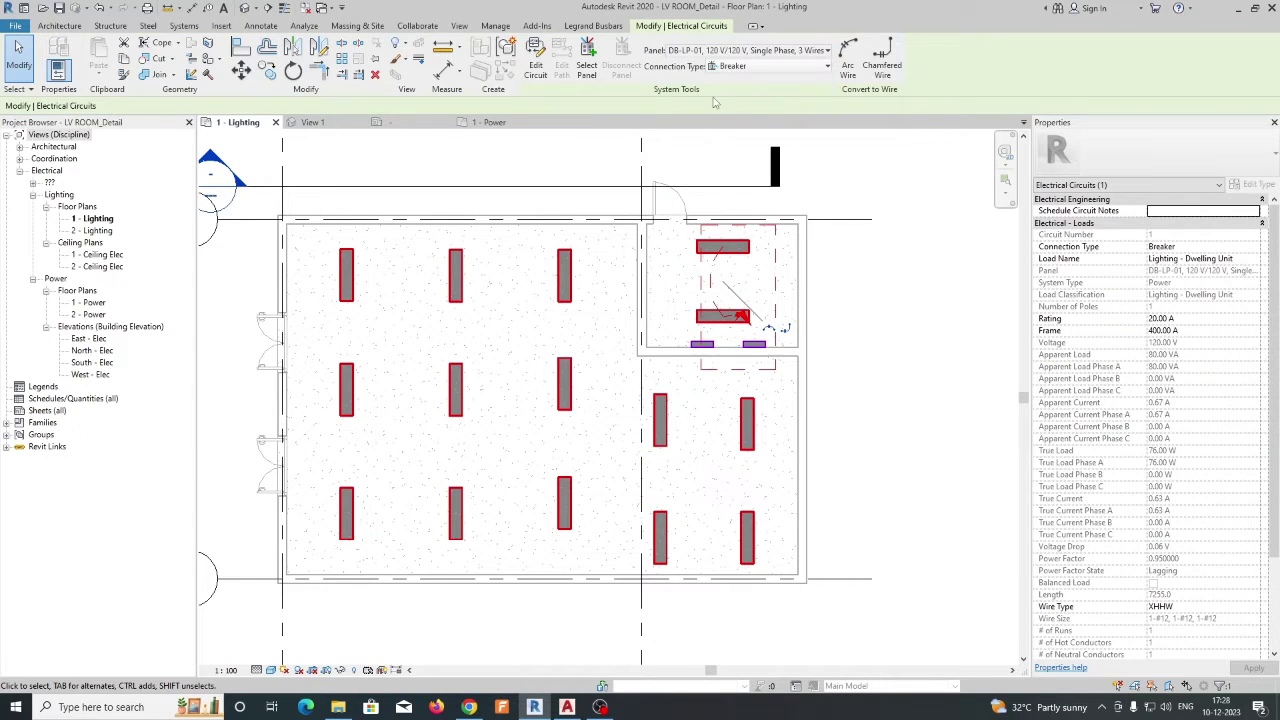
# Step: Convert the circuit of the panel room's two ceiling lights to arc wires
pyautogui.scroll(2, 716, 362)
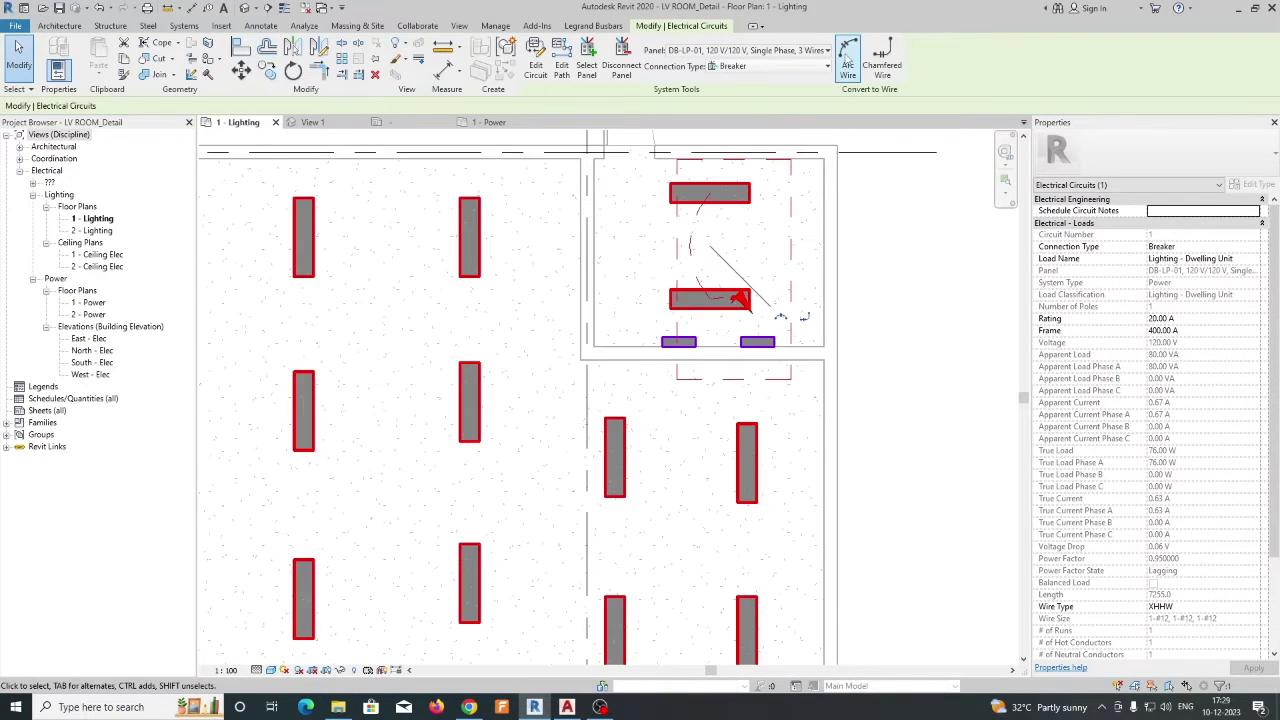
pyautogui.press('Escape')
# Step: Set the Panel Name of the new 208V MLO panelboard in the panel room to DB-LP-01
pyautogui.click(760, 344)
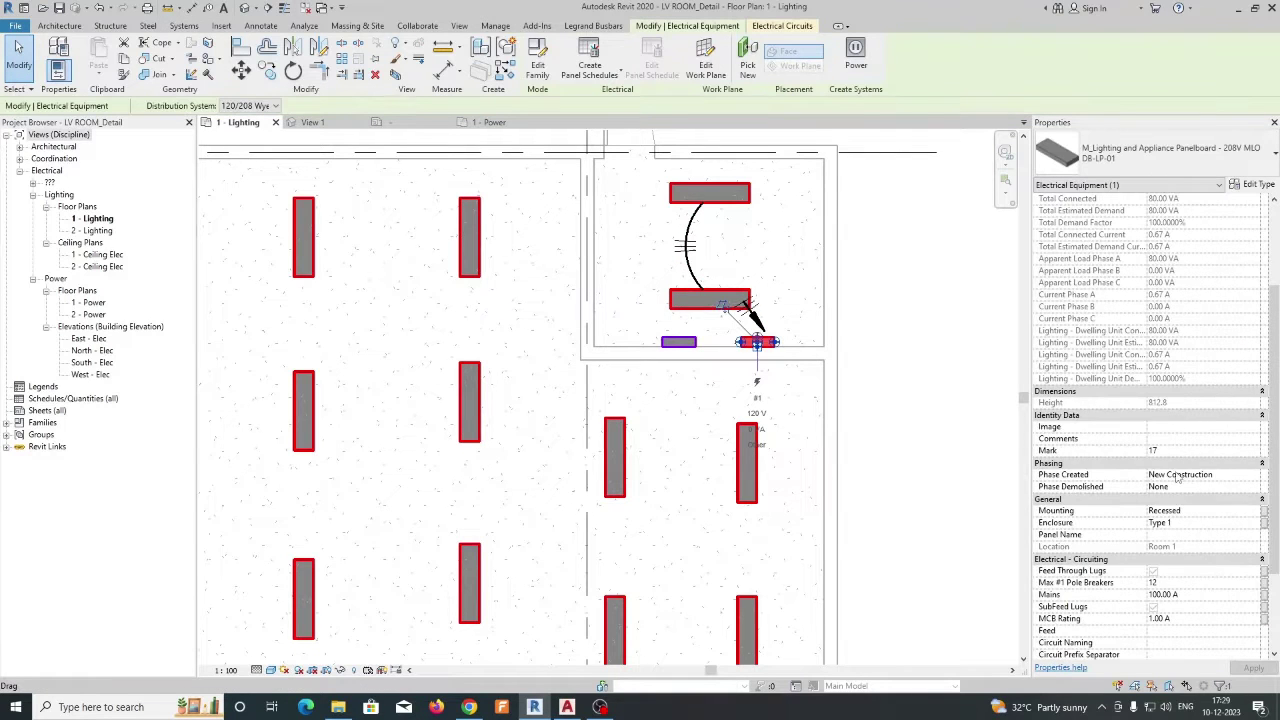
pyautogui.scroll(-5, 1183, 482)
pyautogui.scroll(-1, 1183, 482)
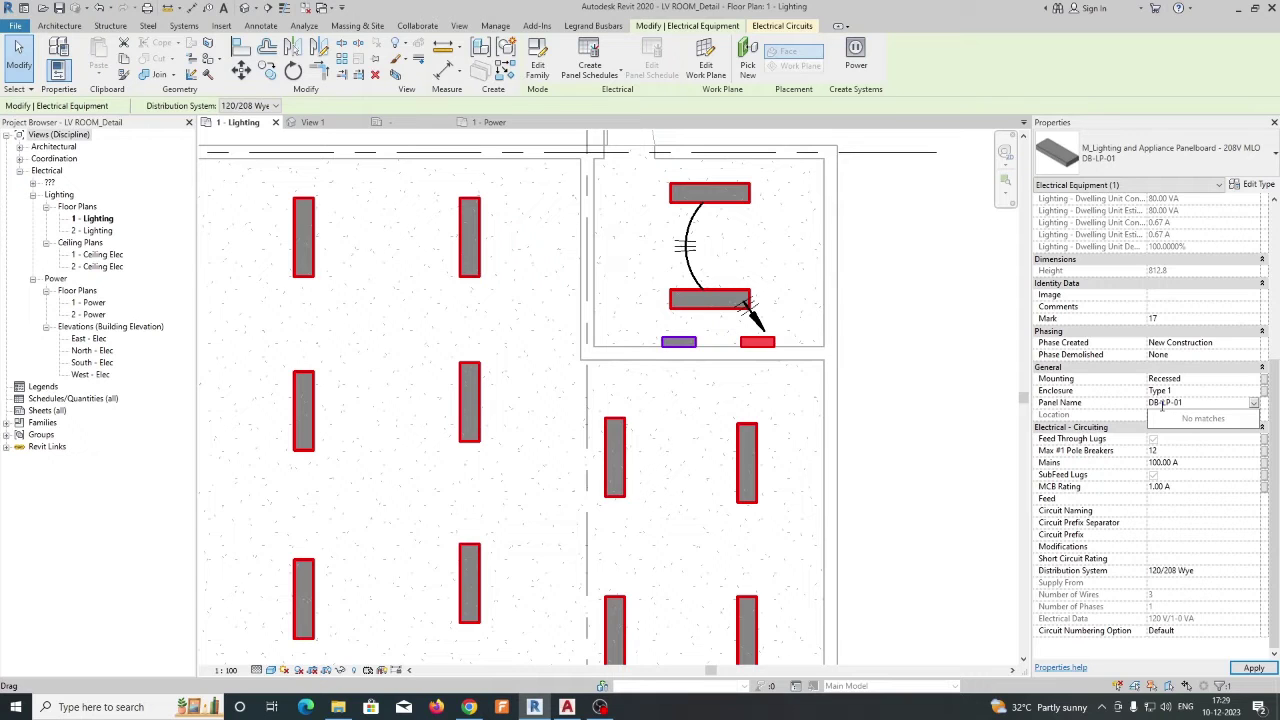
pyautogui.click(803, 403)
# Step: Tag the home run wire of the panel room's lights and move the tag to the right of the arrow
pyautogui.scroll(-1, 808, 392)
pyautogui.moveTo(810, 388); pyautogui.dragTo(726, 406, button='middle')
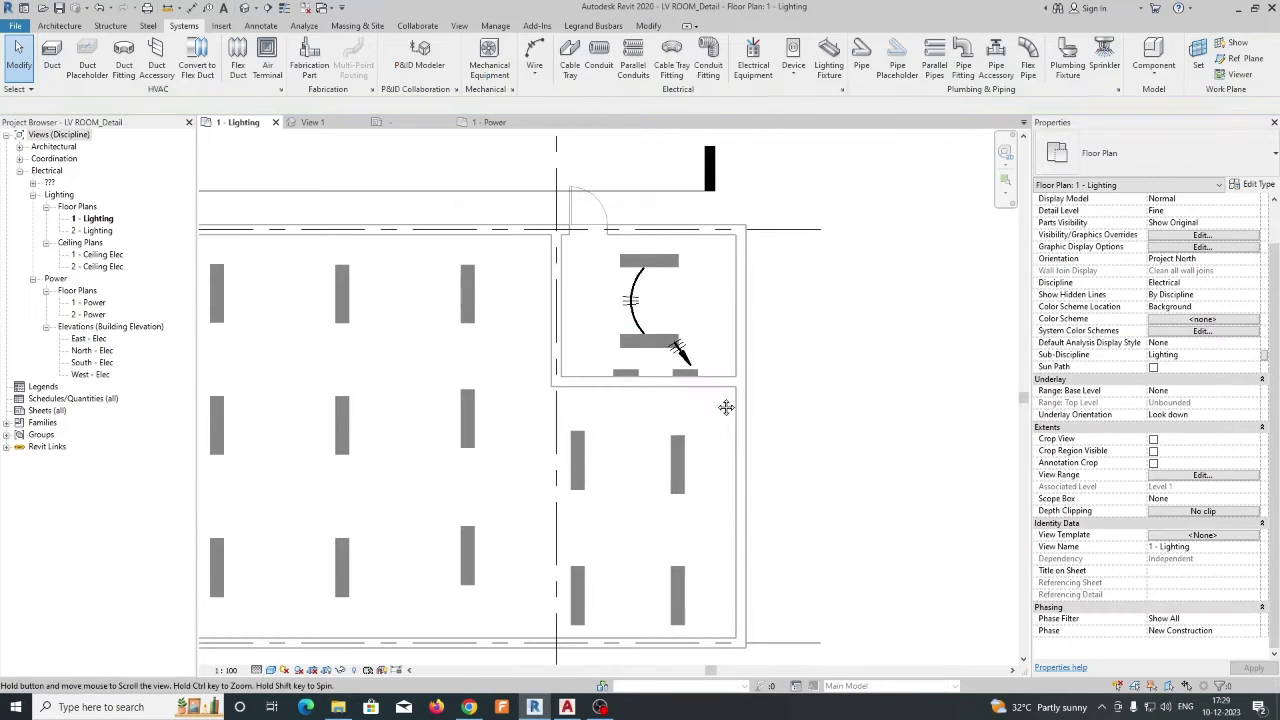
pyautogui.press('t')
pyautogui.press('g')
pyautogui.scroll(2, 680, 350)
pyautogui.click(680, 352)
pyautogui.moveTo(671, 365); pyautogui.dragTo(765, 372)
pyautogui.press('Escape')
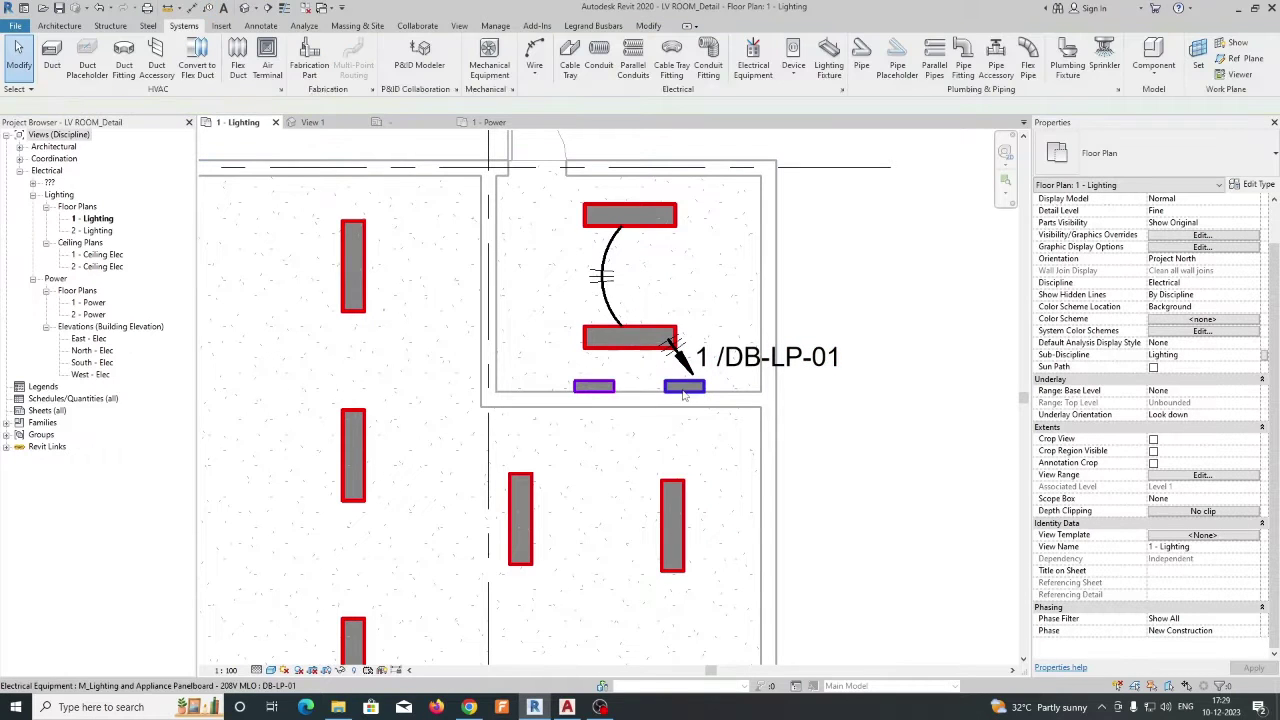
# Step: Set the Circuit Naming of panel DB-LP-01 to By Phase
pyautogui.click(683, 387)
pyautogui.scroll(-3, 1175, 480)
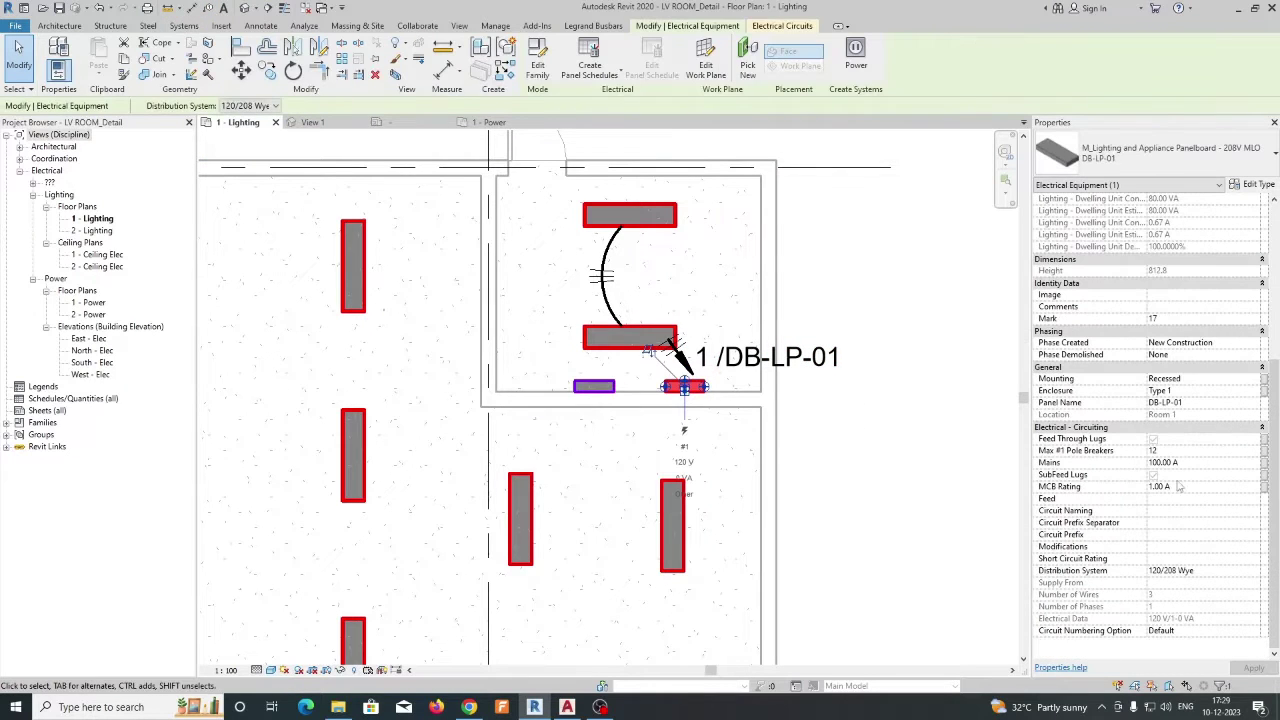
pyautogui.click(1254, 511)
pyautogui.click(1166, 554)
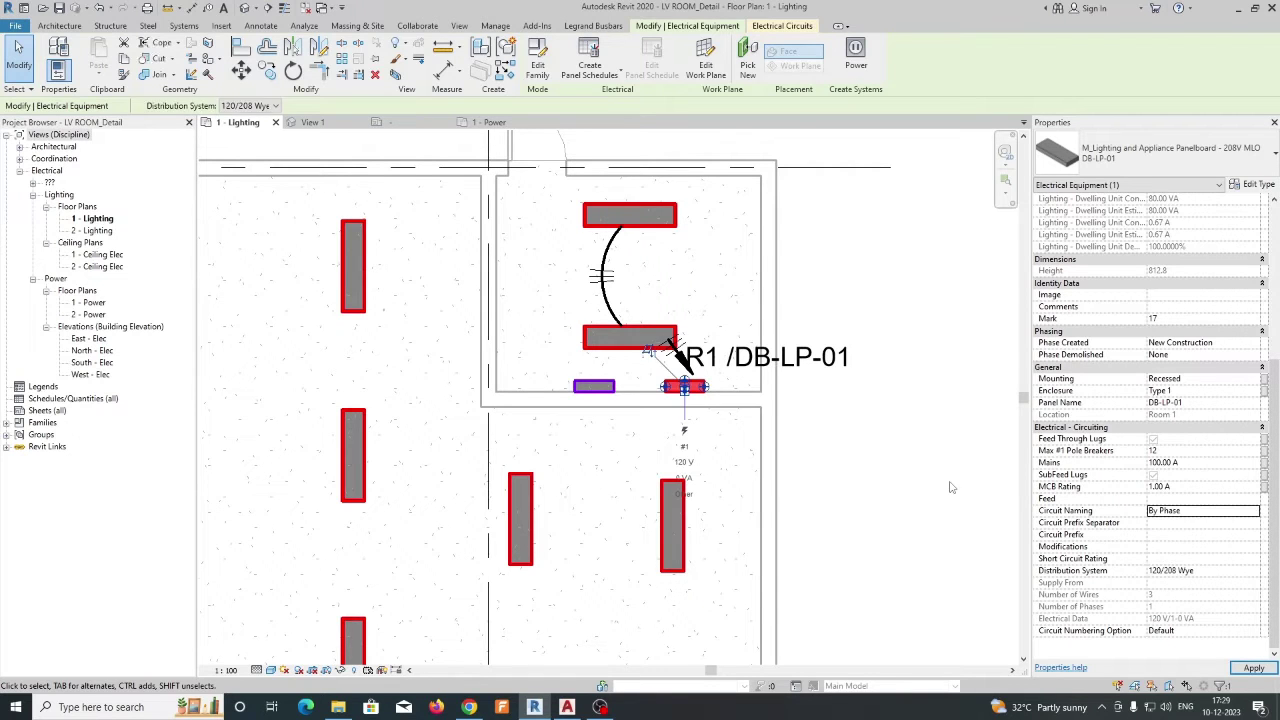
pyautogui.click(951, 486)
# Step: Move the R1 /DB-LP-01 wire tag slightly right so it clears the home run arrow
pyautogui.click(768, 368)
pyautogui.moveTo(766, 377); pyautogui.dragTo(788, 378)
pyautogui.scroll(-2, 799, 400)
pyautogui.click(796, 402)
# Step: Create a power circuit on DB-LP-01 for the large room's upper row of three lights and convert it to arc wires
pyautogui.moveTo(799, 411); pyautogui.dragTo(884, 406, button='middle')
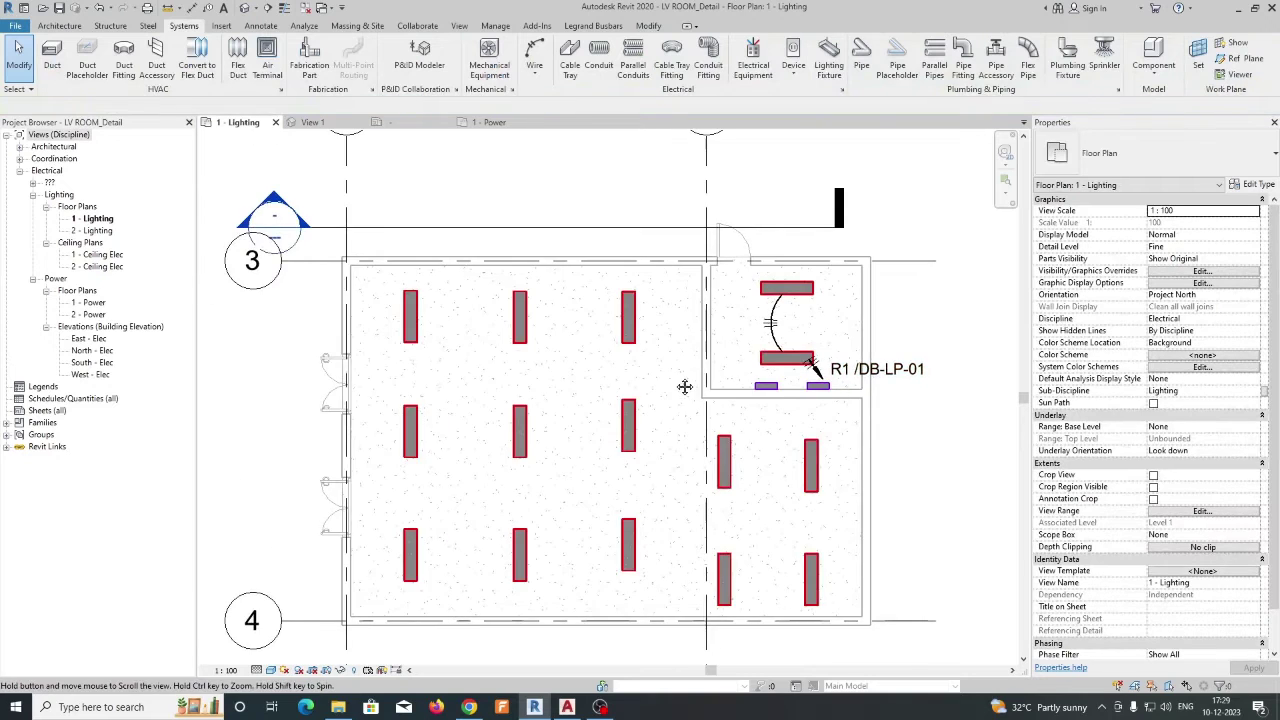
pyautogui.scroll(-1, 686, 386)
pyautogui.moveTo(686, 386); pyautogui.dragTo(746, 384, button='middle')
pyautogui.click(699, 336)
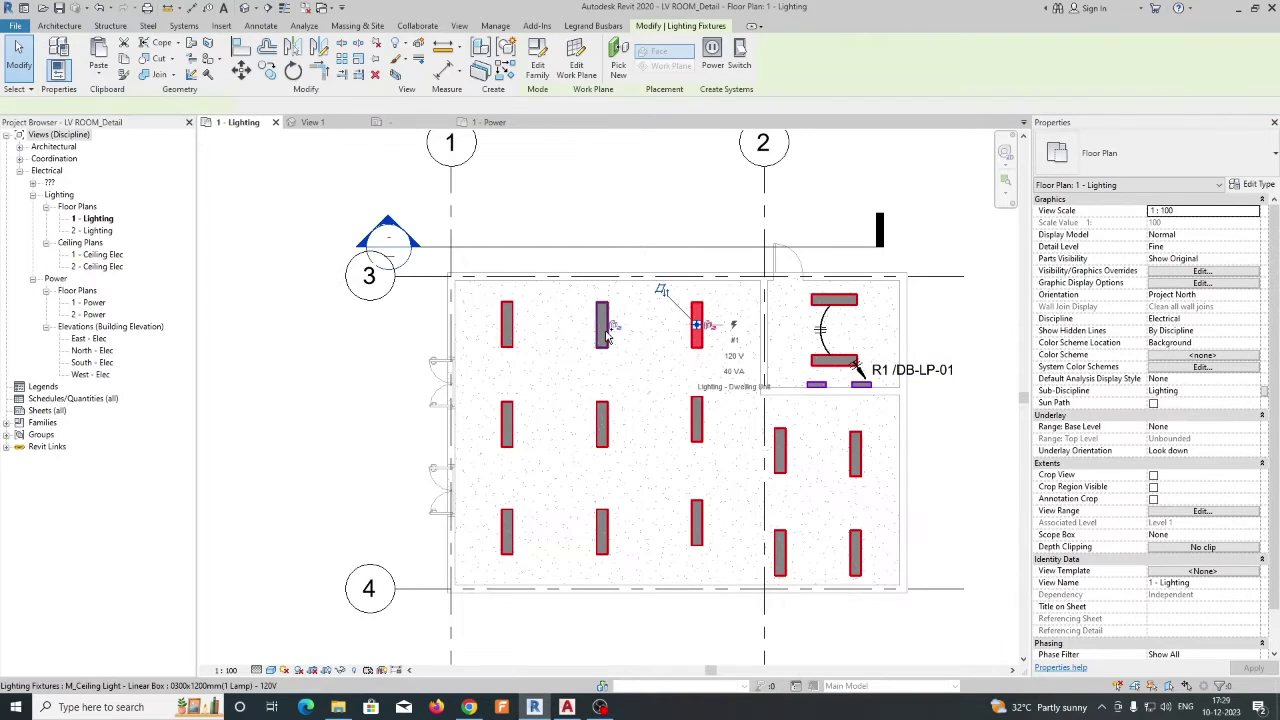
pyautogui.keyDown('ctrl'); pyautogui.click(602, 330); pyautogui.keyUp('ctrl')
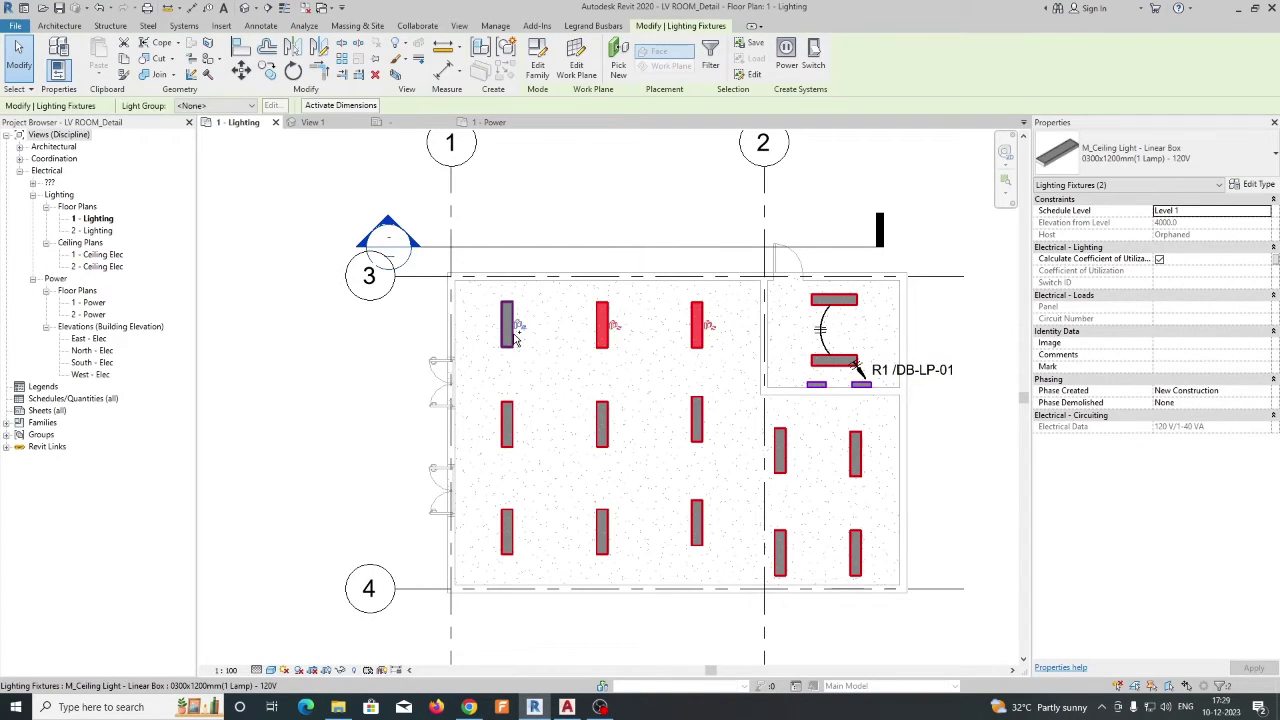
pyautogui.click(787, 55)
pyautogui.click(848, 55)
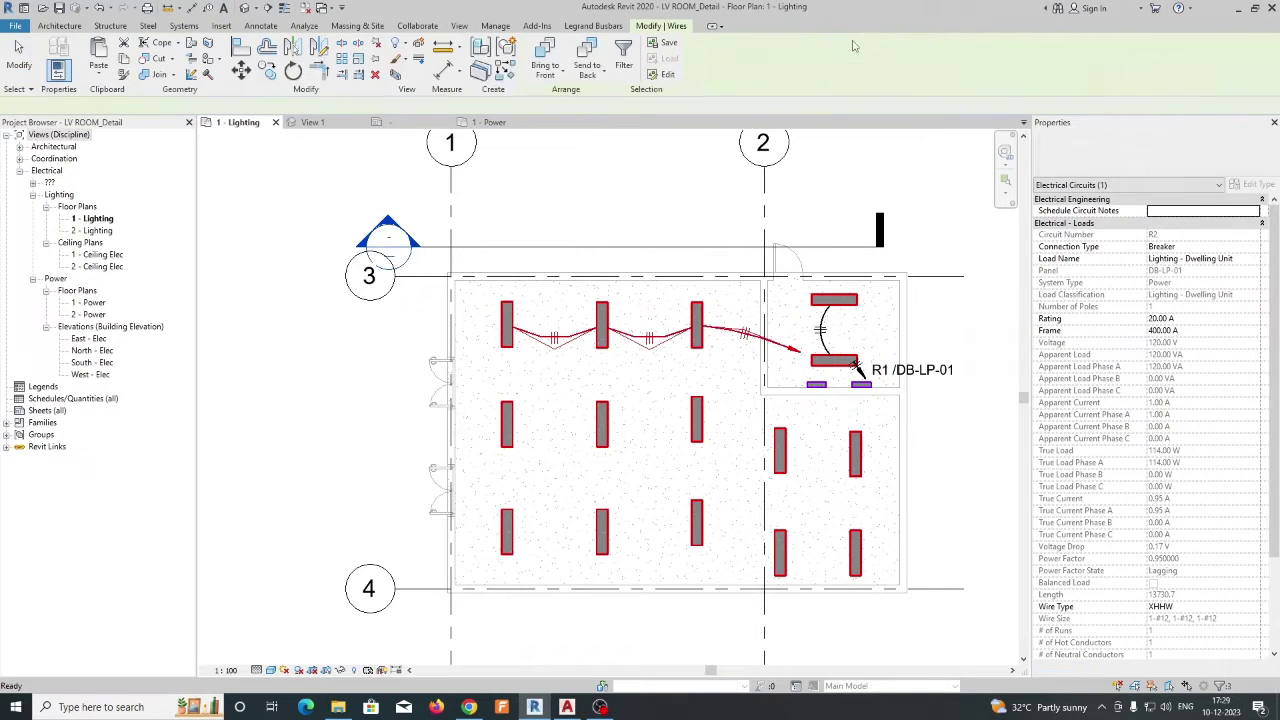
pyautogui.press('Escape')
# Step: Tag the upper light row's home run wire and position the tag just above the wire
pyautogui.click(758, 338)
pyautogui.scroll(2, 754, 349)
pyautogui.moveTo(751, 343); pyautogui.dragTo(780, 324)
pyautogui.scroll(-3, 781, 318)
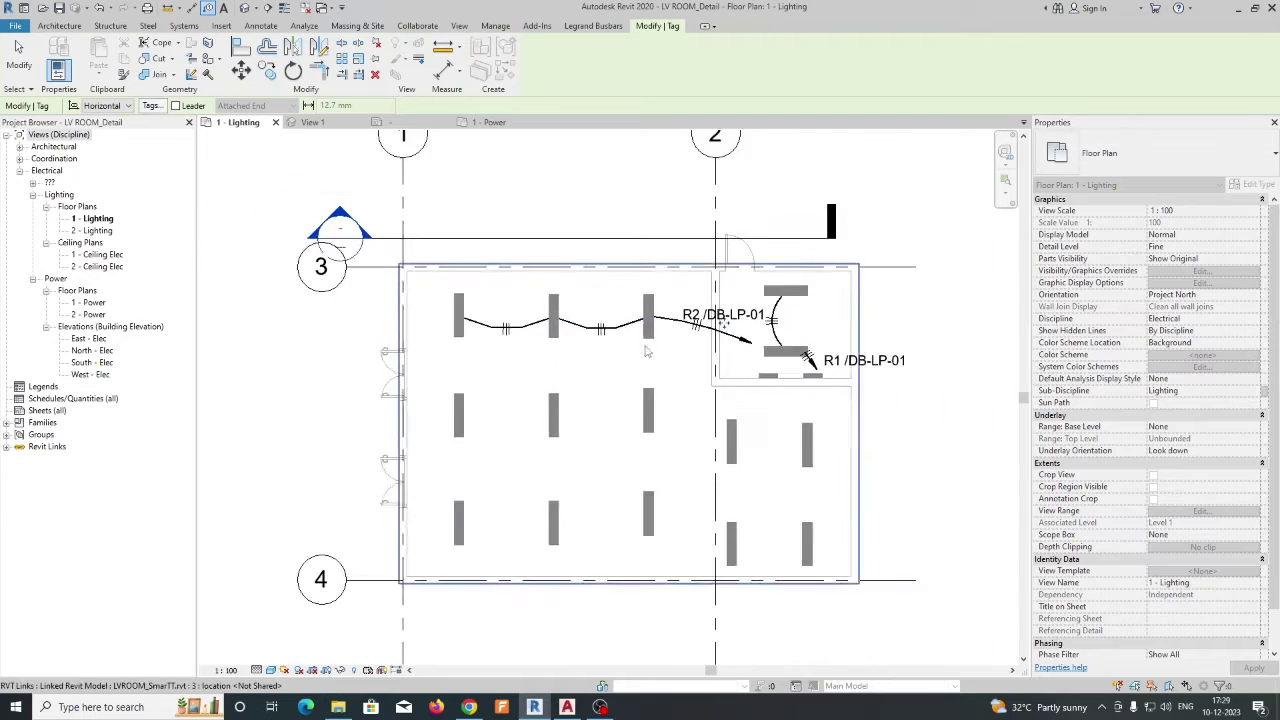
pyautogui.press('Escape')
# Step: Create a power circuit on DB-LP-01 for the middle row's two leftmost lights and convert it to arc wires
pyautogui.click(435, 350)
pyautogui.keyDown('ctrl'); pyautogui.click(530, 350); pyautogui.keyUp('ctrl')
pyautogui.click(788, 60)
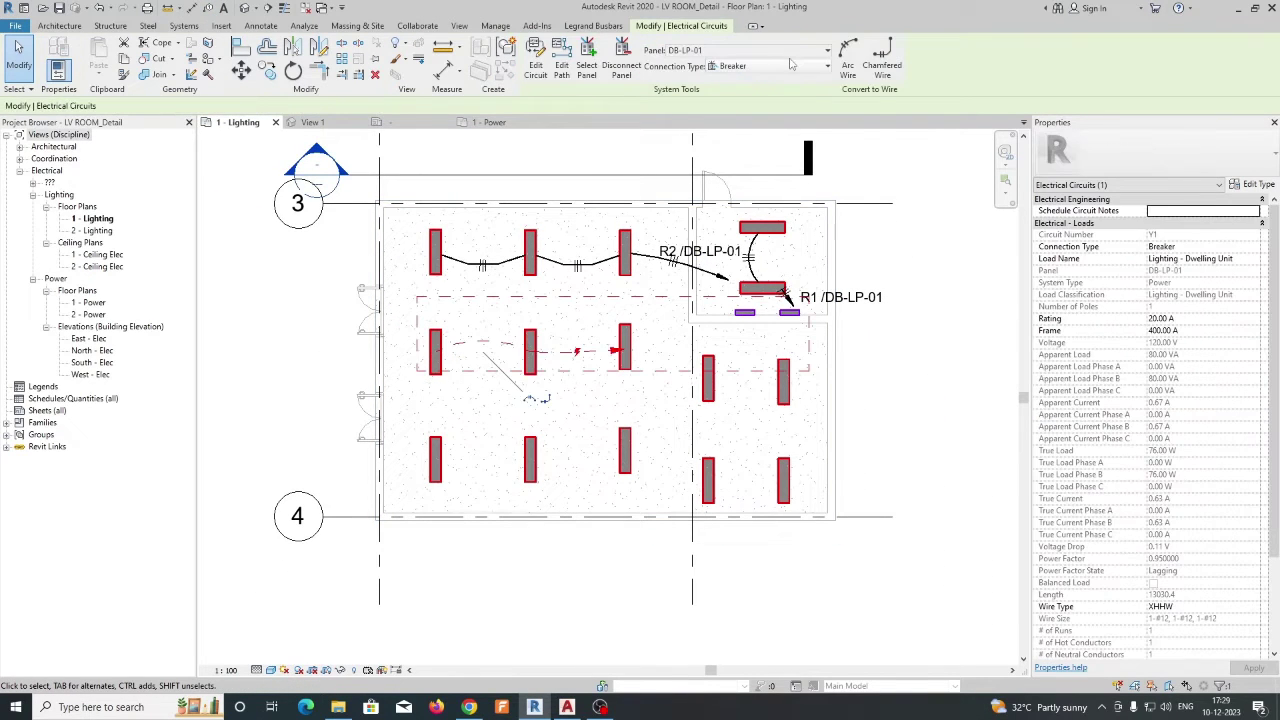
pyautogui.click(848, 57)
# Step: Reshape the middle row's home run wire upward so it arcs above the row's third light
pyautogui.scroll(3, 598, 355)
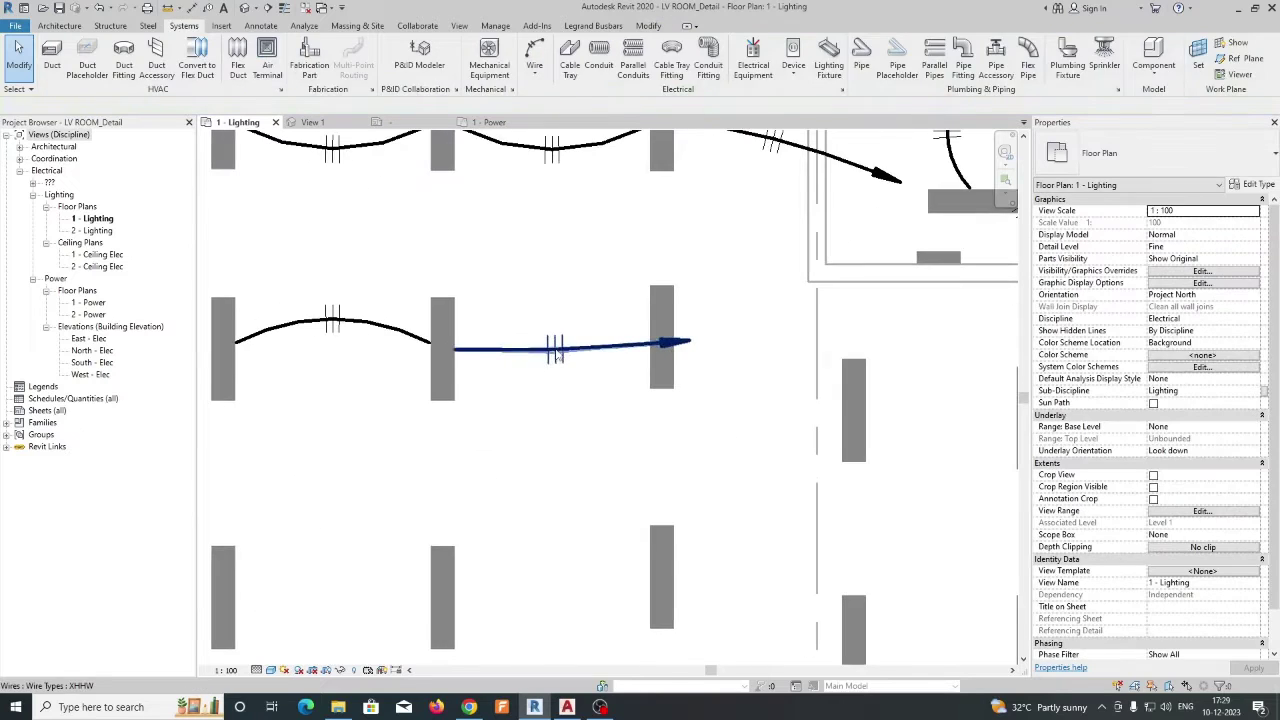
pyautogui.click(664, 343)
pyautogui.moveTo(664, 343); pyautogui.dragTo(625, 255)
pyautogui.moveTo(553, 351); pyautogui.dragTo(514, 258)
# Step: Tag the middle row's home run wire and move the tag above the arc
pyautogui.click(556, 303)
pyautogui.press('t')
pyautogui.press('g')
pyautogui.press('t')
pyautogui.press('g')
pyautogui.click(590, 236)
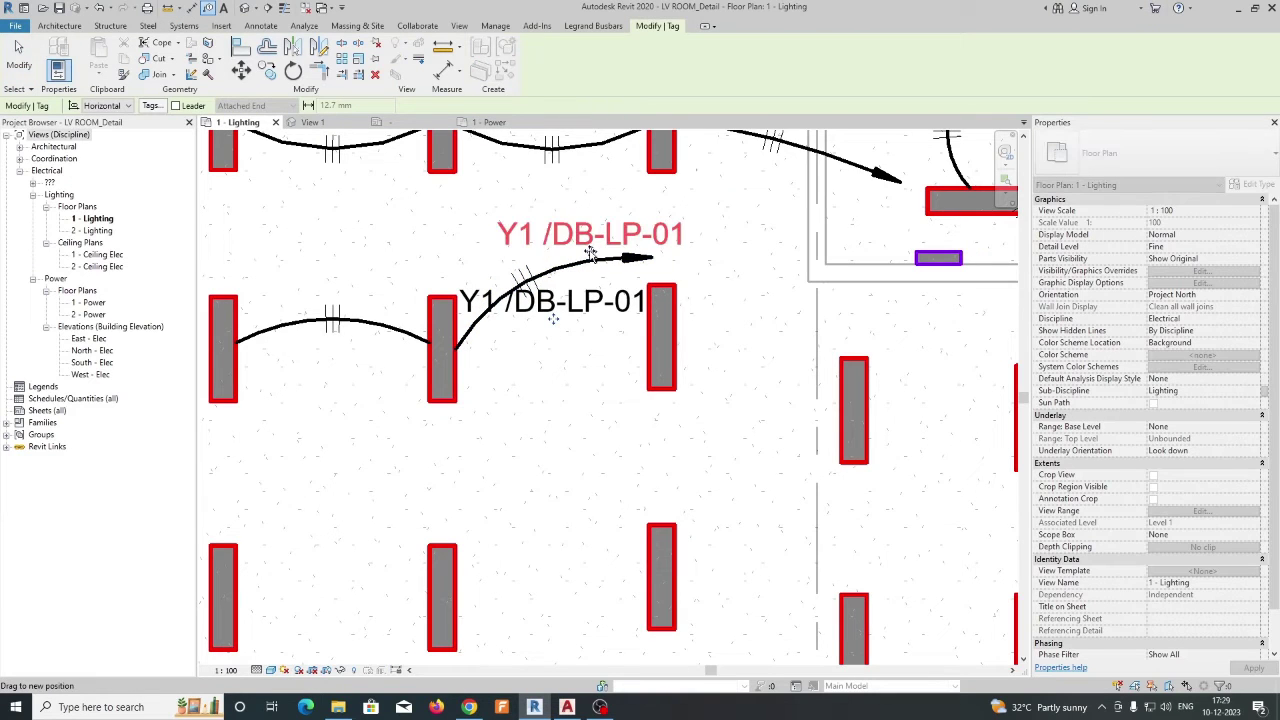
pyautogui.scroll(-3, 606, 328)
pyautogui.scroll(-2, 605, 323)
pyautogui.press('Escape')
# Step: Create a power circuit on DB-LP-01 for the large room's lower row of three lights and convert it to arc wires
pyautogui.click(629, 430)
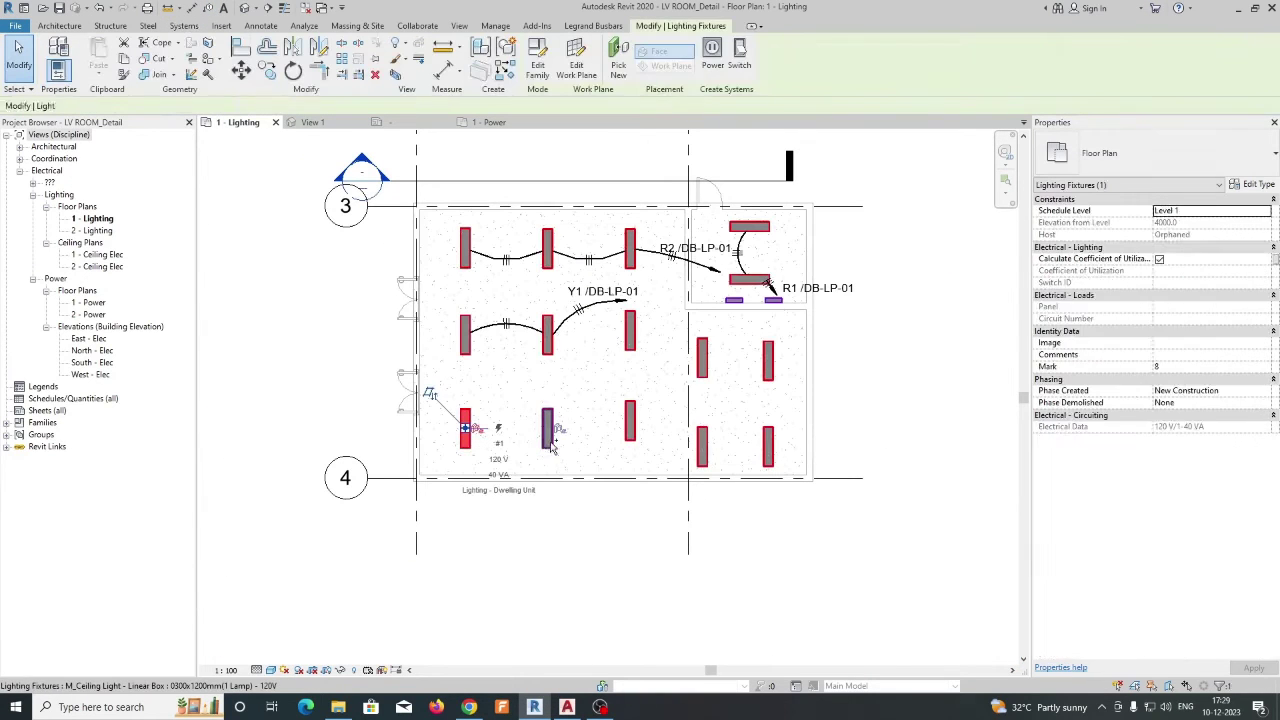
pyautogui.keyDown('ctrl'); pyautogui.click(628, 437); pyautogui.keyUp('ctrl')
pyautogui.click(786, 60)
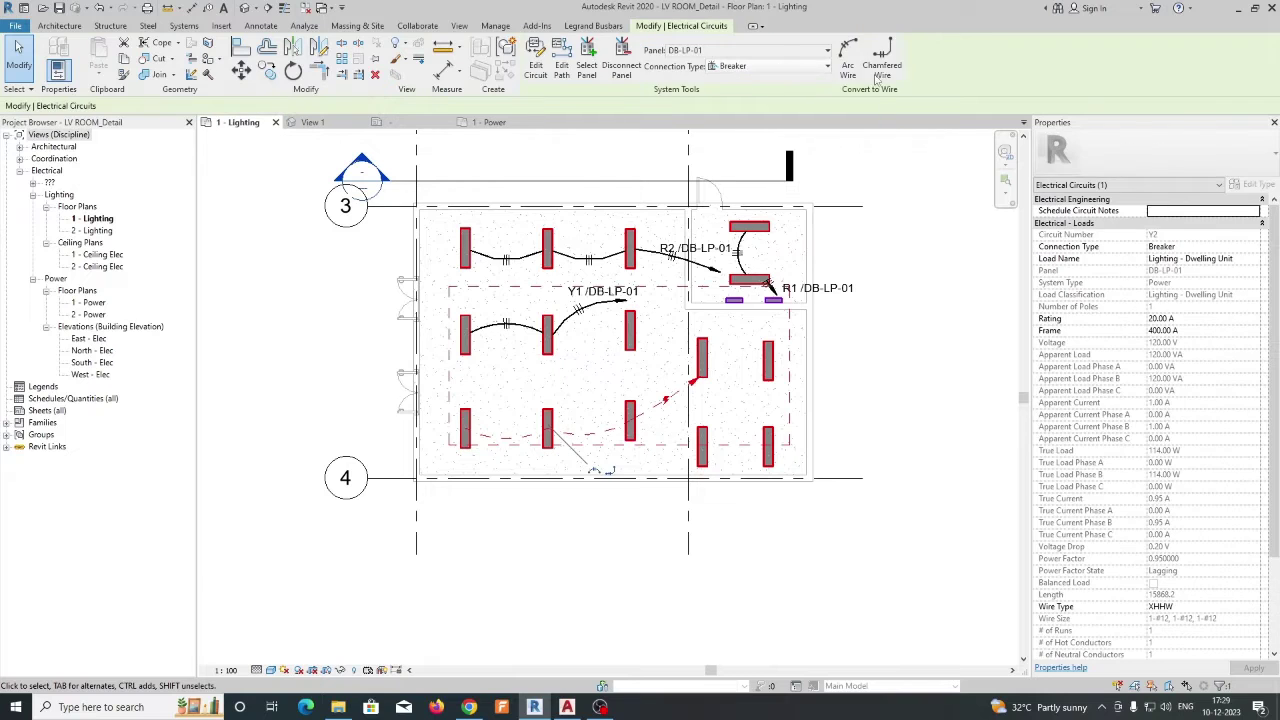
pyautogui.click(849, 60)
# Step: Reshape the lower row's home run wire into a short upward curve beside the row's third light
pyautogui.scroll(3, 660, 395)
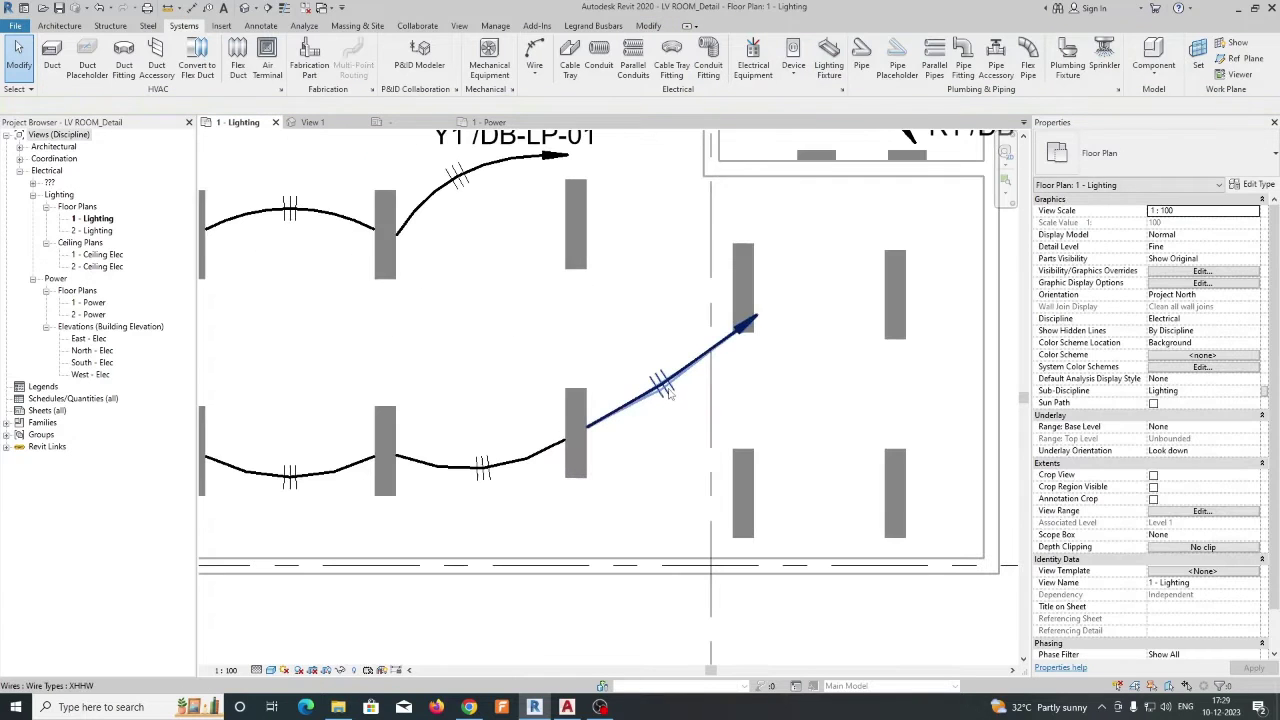
pyautogui.click(665, 390)
pyautogui.moveTo(665, 388); pyautogui.dragTo(663, 446)
pyautogui.moveTo(737, 329); pyautogui.dragTo(638, 368)
pyautogui.press('Escape')
# Step: Tag the lower row's home run wire and place the tag above its arrow
pyautogui.press('t')
pyautogui.press('g')
pyautogui.click(670, 401)
pyautogui.scroll(-2, 658, 397)
pyautogui.press('Escape')
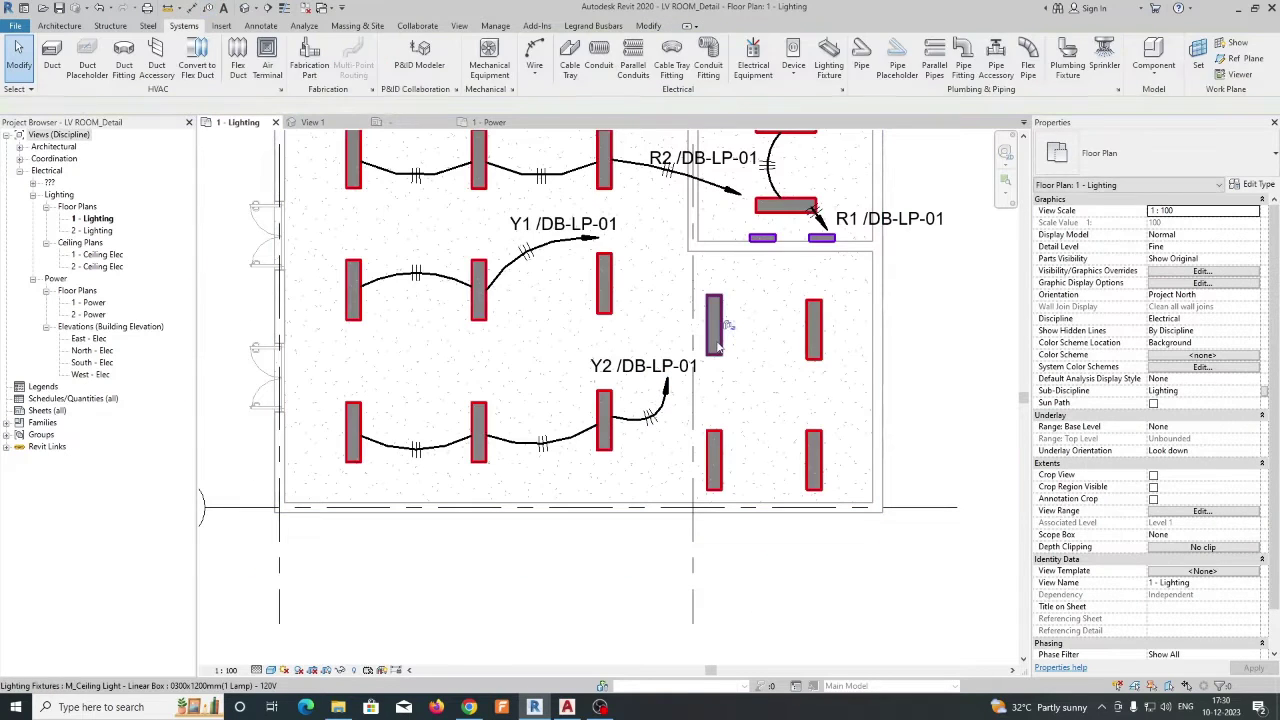
# Step: Create a power circuit on DB-LP-01 for the four lights below the panel room and convert it to arc wires
pyautogui.click(716, 343)
pyautogui.keyDown('ctrl'); pyautogui.click(816, 348); pyautogui.keyUp('ctrl')
pyautogui.keyDown('ctrl'); pyautogui.click(711, 466); pyautogui.keyUp('ctrl')
pyautogui.keyDown('ctrl'); pyautogui.click(816, 464); pyautogui.keyUp('ctrl')
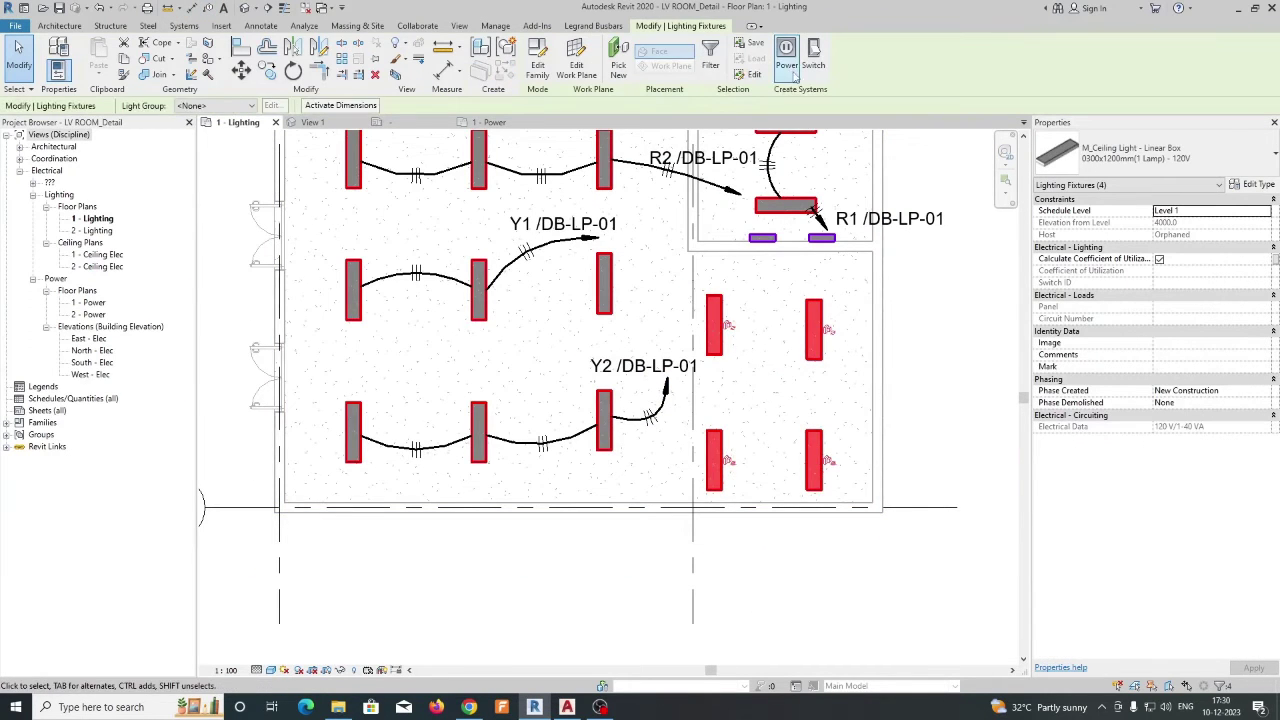
pyautogui.click(787, 57)
pyautogui.click(848, 59)
pyautogui.click(943, 408)
# Step: Tag the home run wire of the four lights below the panel room and move the tag to its right
pyautogui.moveTo(915, 345); pyautogui.dragTo(766, 380, button='middle')
pyautogui.press('t')
pyautogui.press('g')
pyautogui.click(683, 335)
pyautogui.moveTo(683, 337); pyautogui.dragTo(753, 325)
pyautogui.scroll(-3, 757, 360)
pyautogui.moveTo(551, 368); pyautogui.dragTo(617, 417, button='middle')
pyautogui.scroll(1, 622, 412)
pyautogui.moveTo(681, 332); pyautogui.dragTo(626, 328, button='middle')
pyautogui.scroll(2, 625, 328)
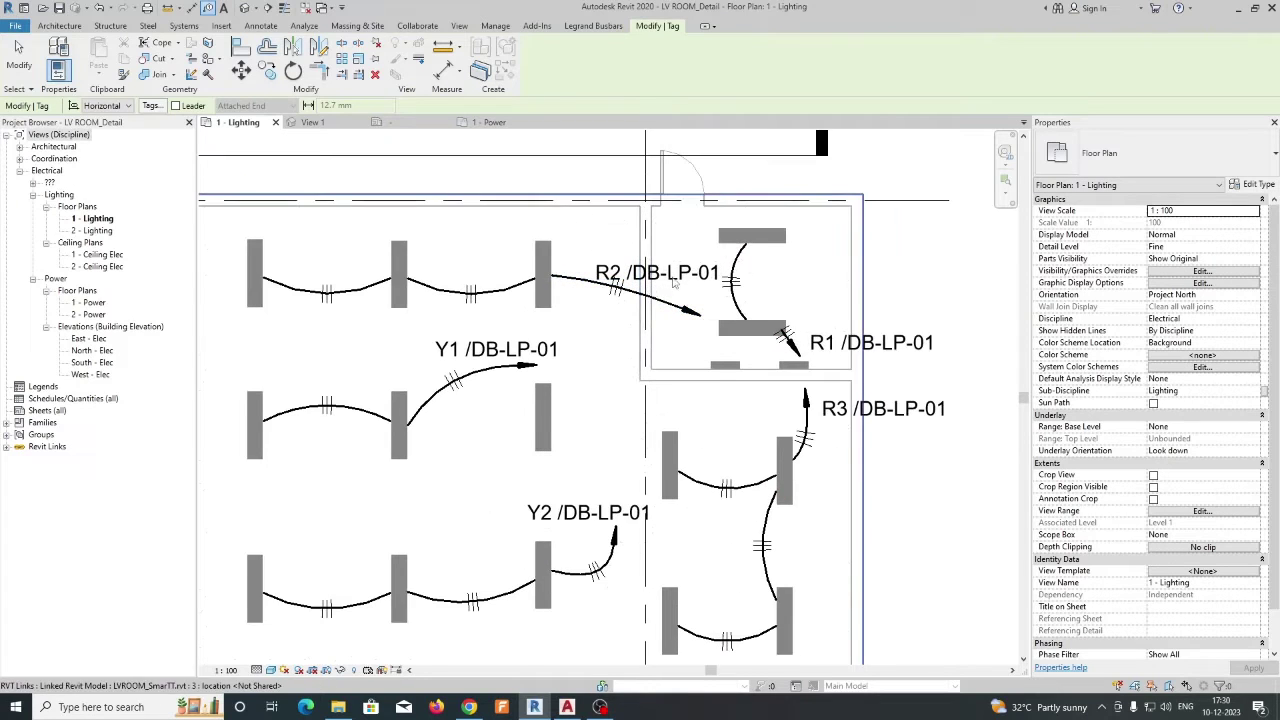
pyautogui.press('Escape')
# Step: Set the Circuit Naming by Phase labels to A, B and C in Electrical Settings
pyautogui.press('s')
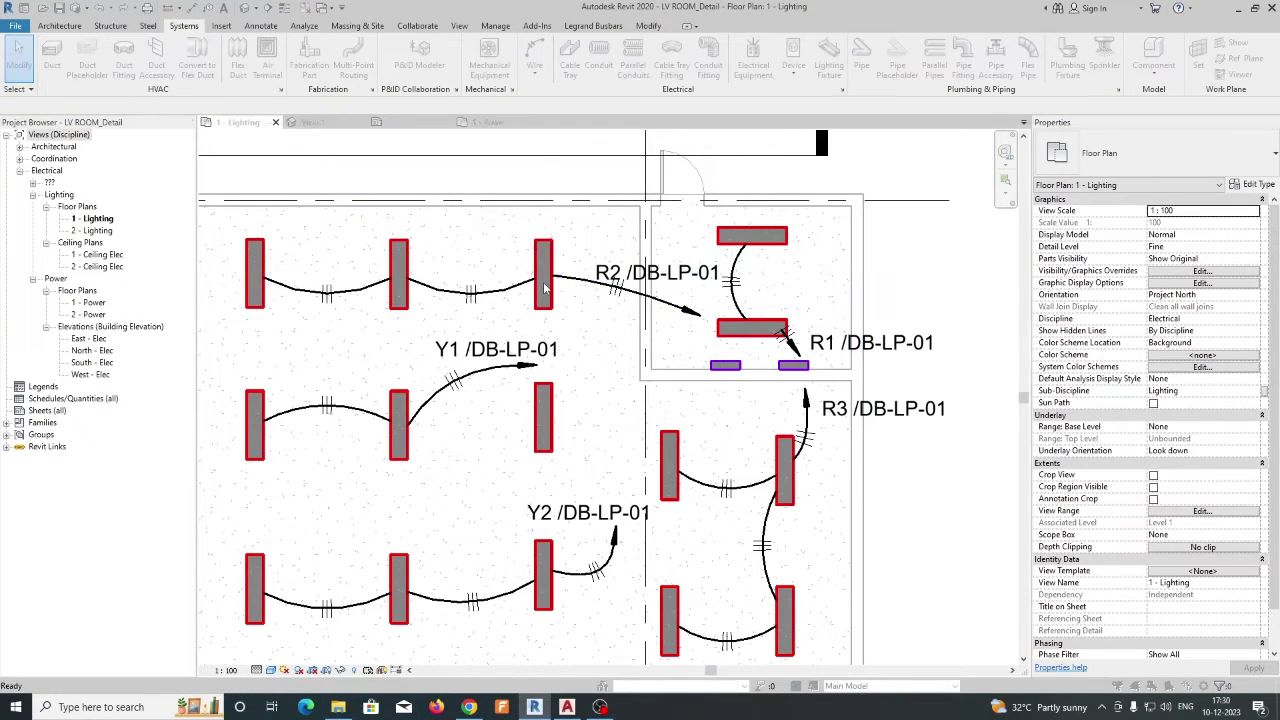
pyautogui.click(733, 212)
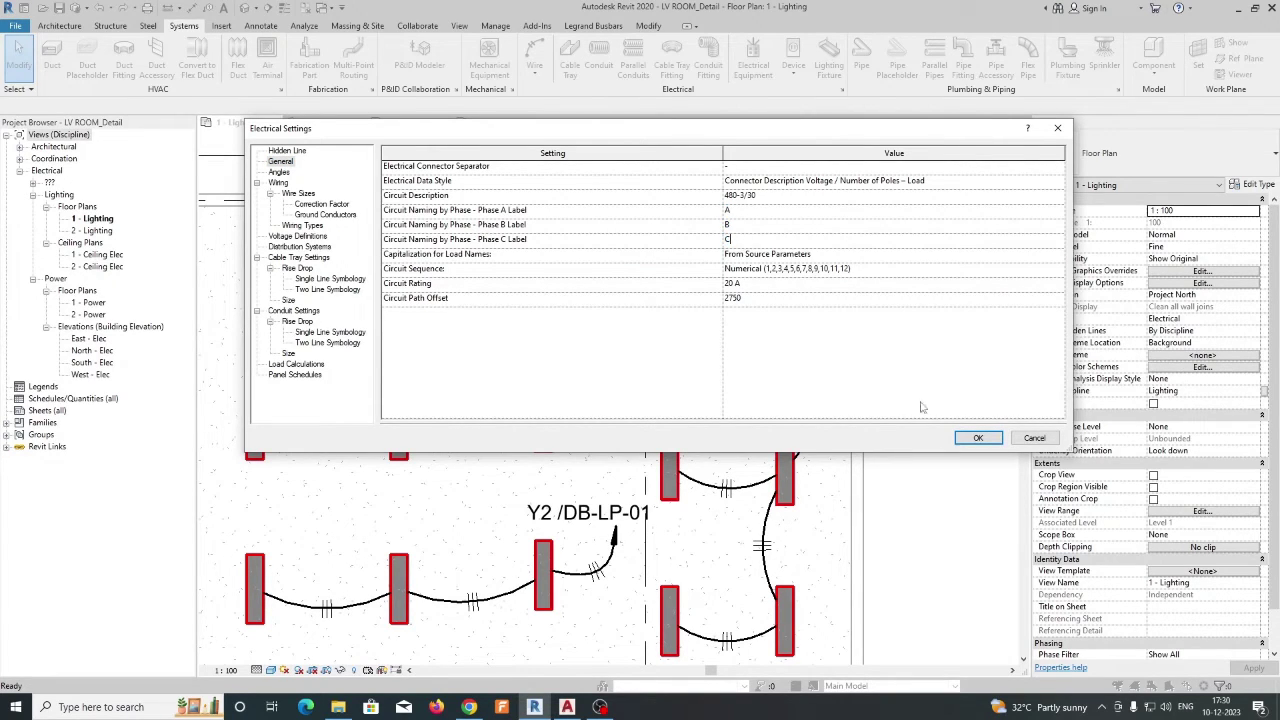
pyautogui.click(977, 438)
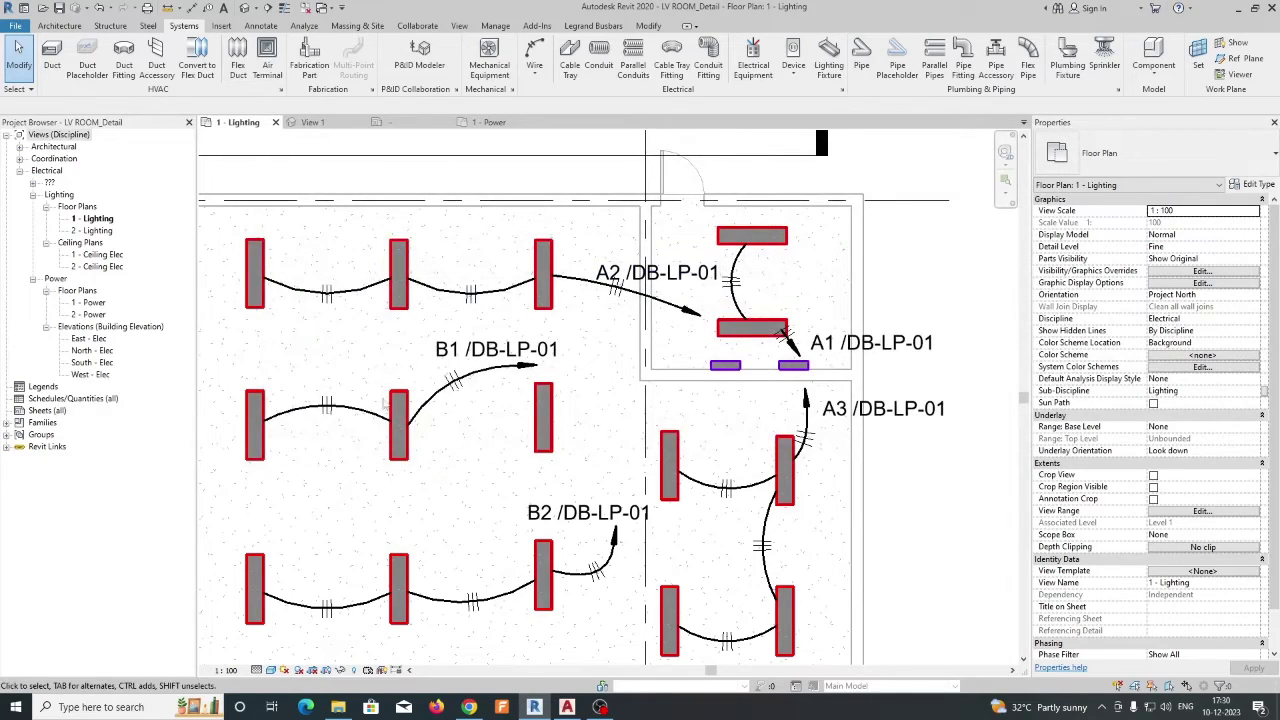
pyautogui.scroll(2, 614, 379)
pyautogui.moveTo(614, 379); pyautogui.dragTo(559, 397, button='middle')
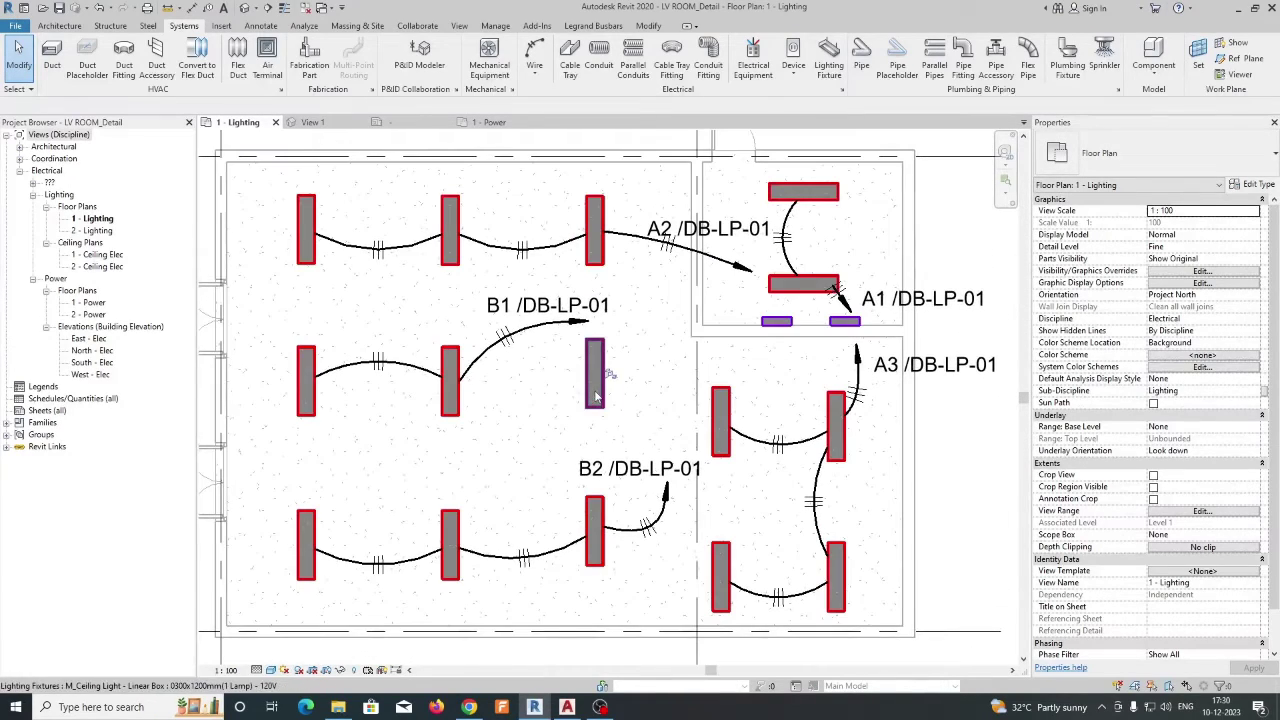
# Step: Set the Circuit Naming by Phase labels to R, Y and B for phases A, B and C in Electrical Settings
pyautogui.press('e')
pyautogui.press('s')
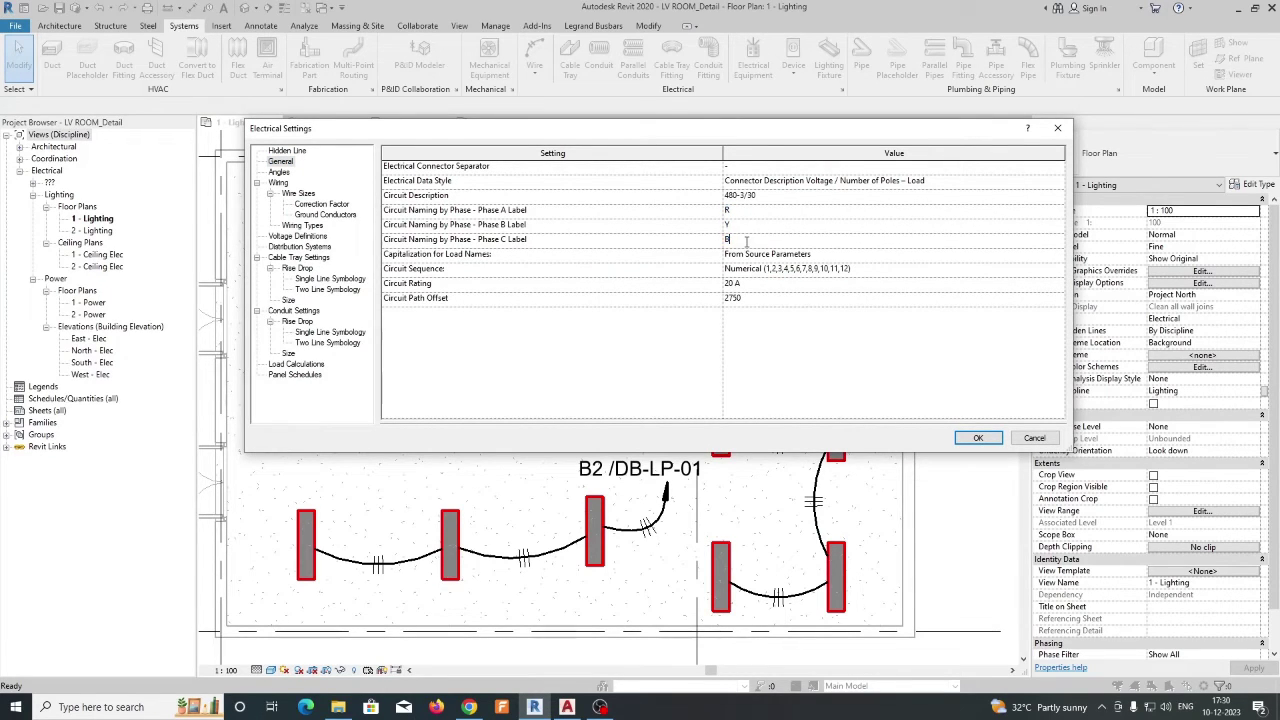
pyautogui.click(978, 438)
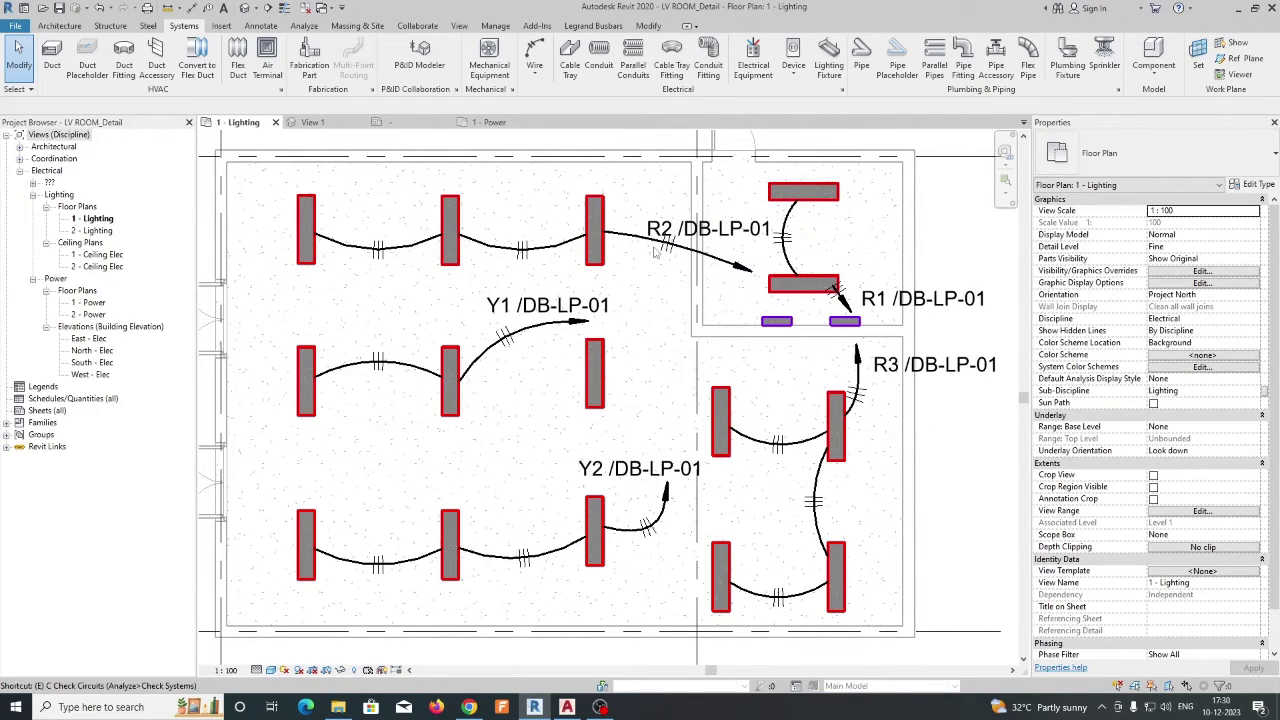
# Step: Set the Circuit Sequence to Group by Phase (1,3,5 / 2,4,6 / 7,9,11 / 8,10,12) in Electrical Settings
pyautogui.press('s')
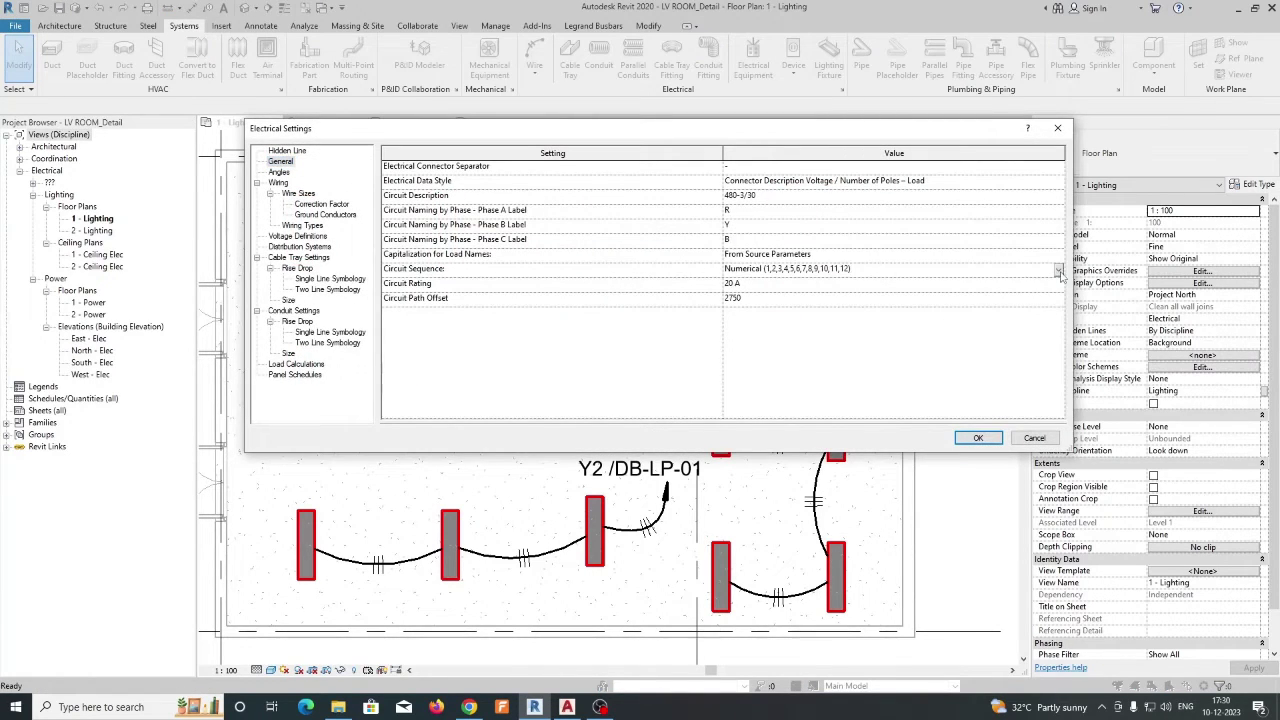
pyautogui.click(1059, 271)
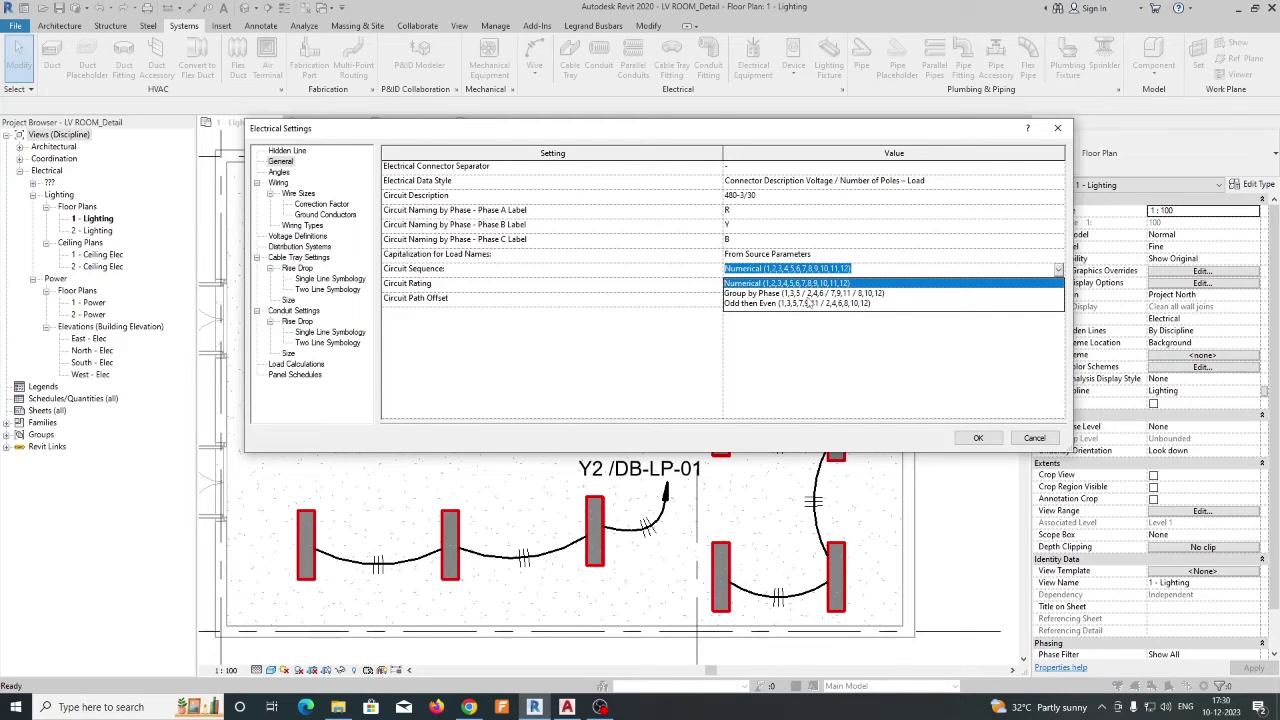
pyautogui.click(808, 293)
pyautogui.click(979, 438)
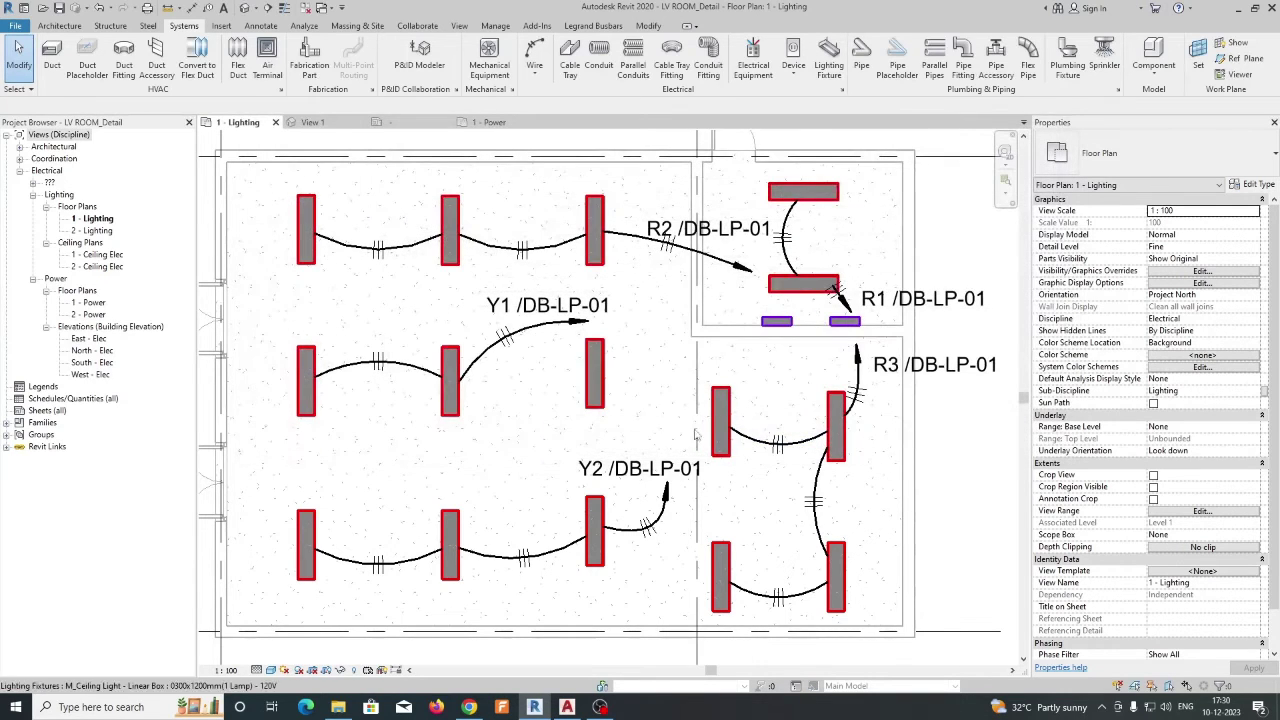
pyautogui.scroll(-1, 650, 403)
pyautogui.scroll(-1, 660, 402)
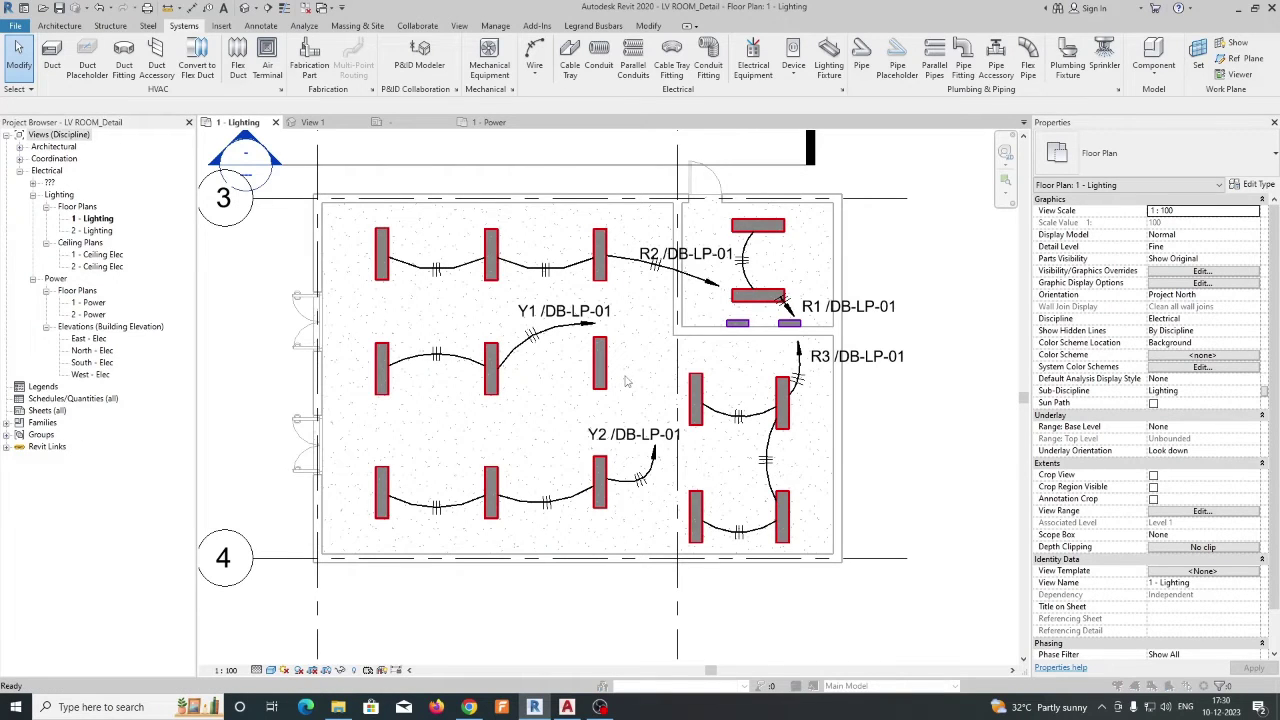
# Step: Review the available Circuit Sequence options in Electrical Settings
pyautogui.press('e')
pyautogui.press('s')
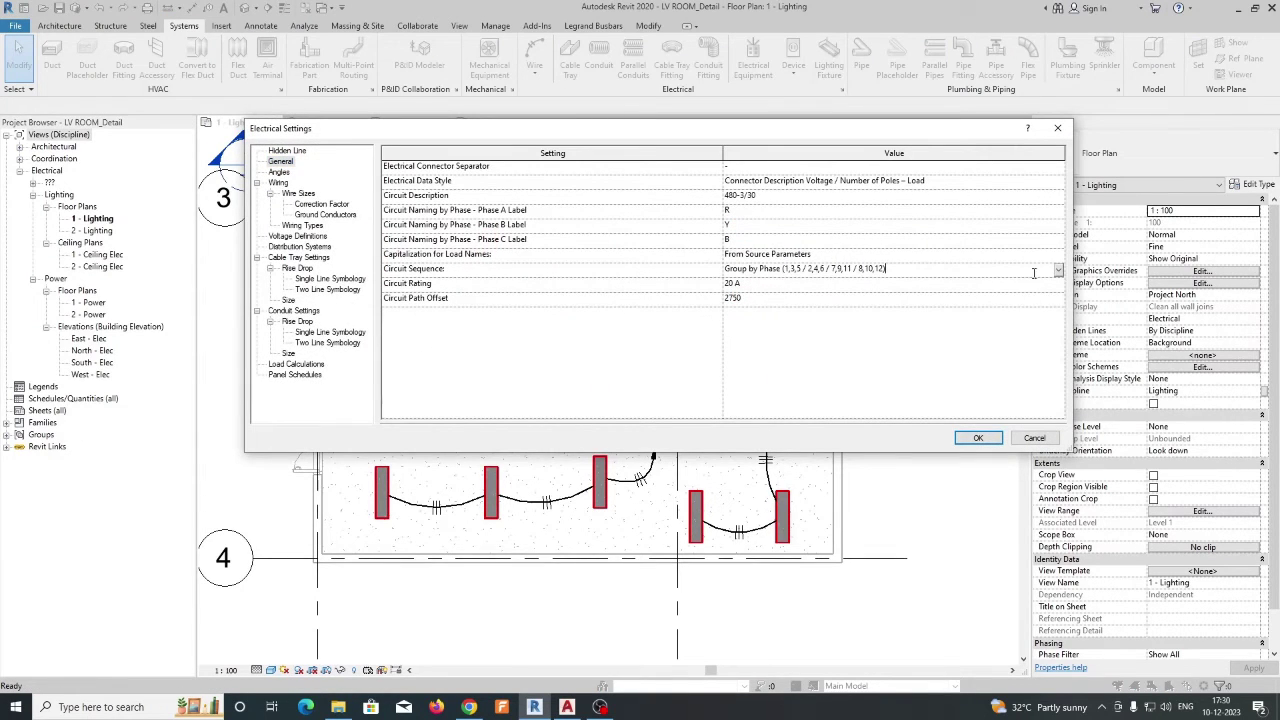
pyautogui.click(1058, 270)
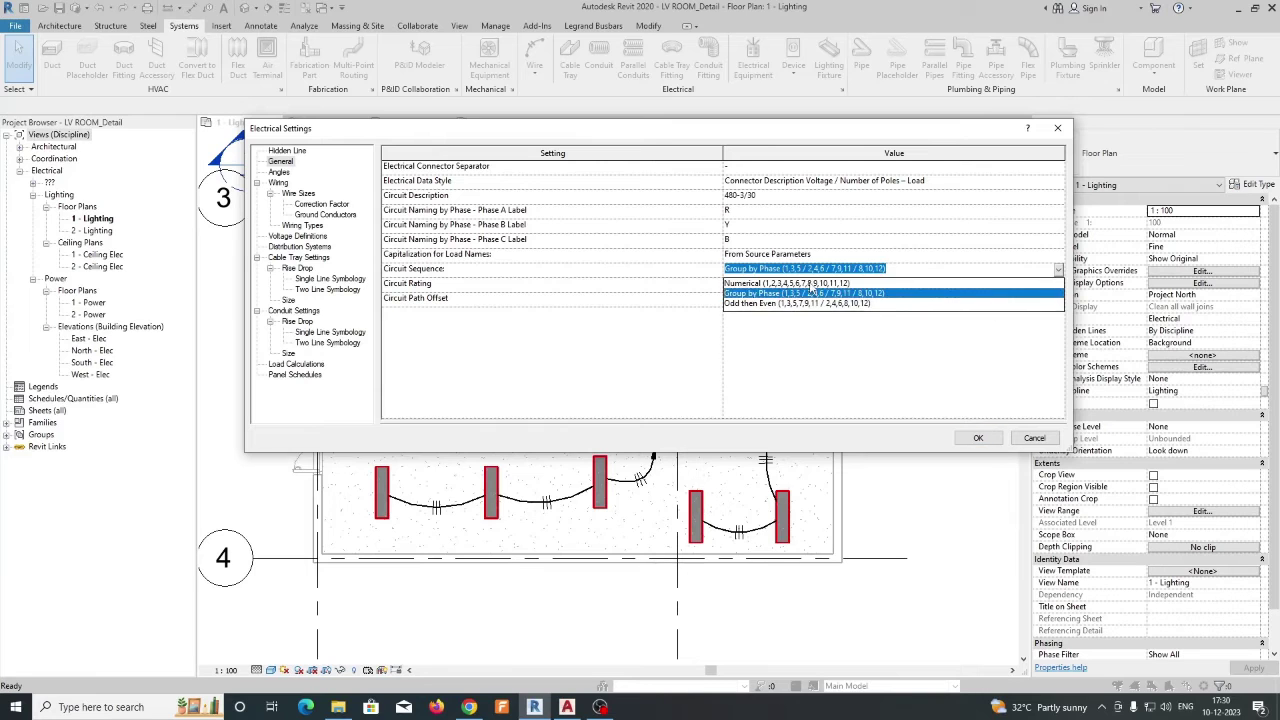
pyautogui.click(811, 291)
pyautogui.click(978, 438)
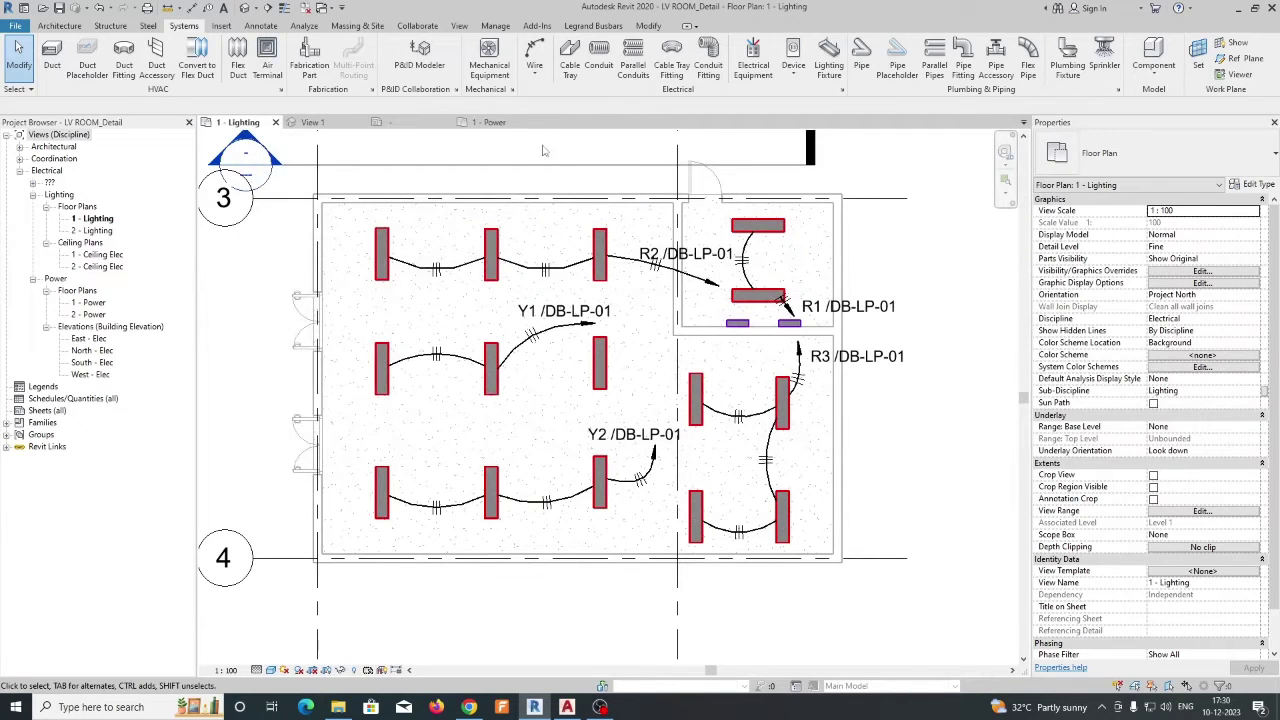
# Step: Create a panel schedule for the DB-PP-01 panelboard with the Branch Panel template and look over its circuit rows
pyautogui.scroll(2, 713, 318)
pyautogui.click(747, 328)
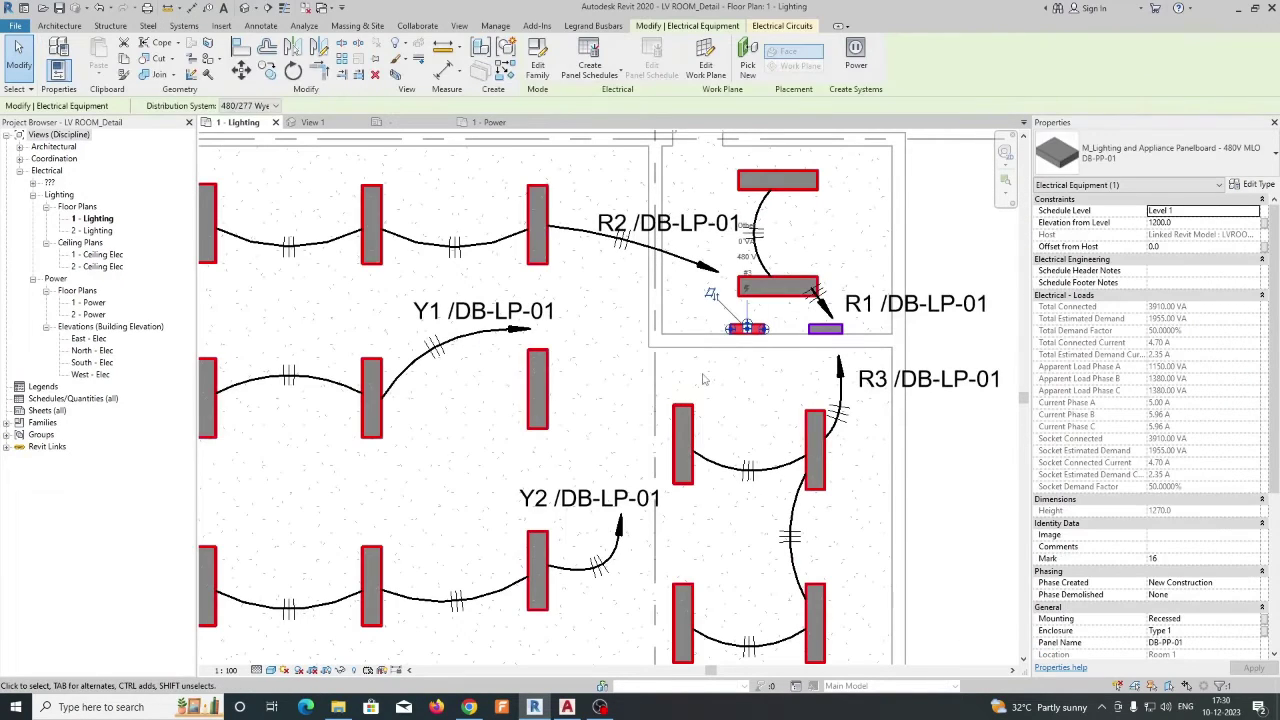
pyautogui.click(589, 70)
pyautogui.click(610, 97)
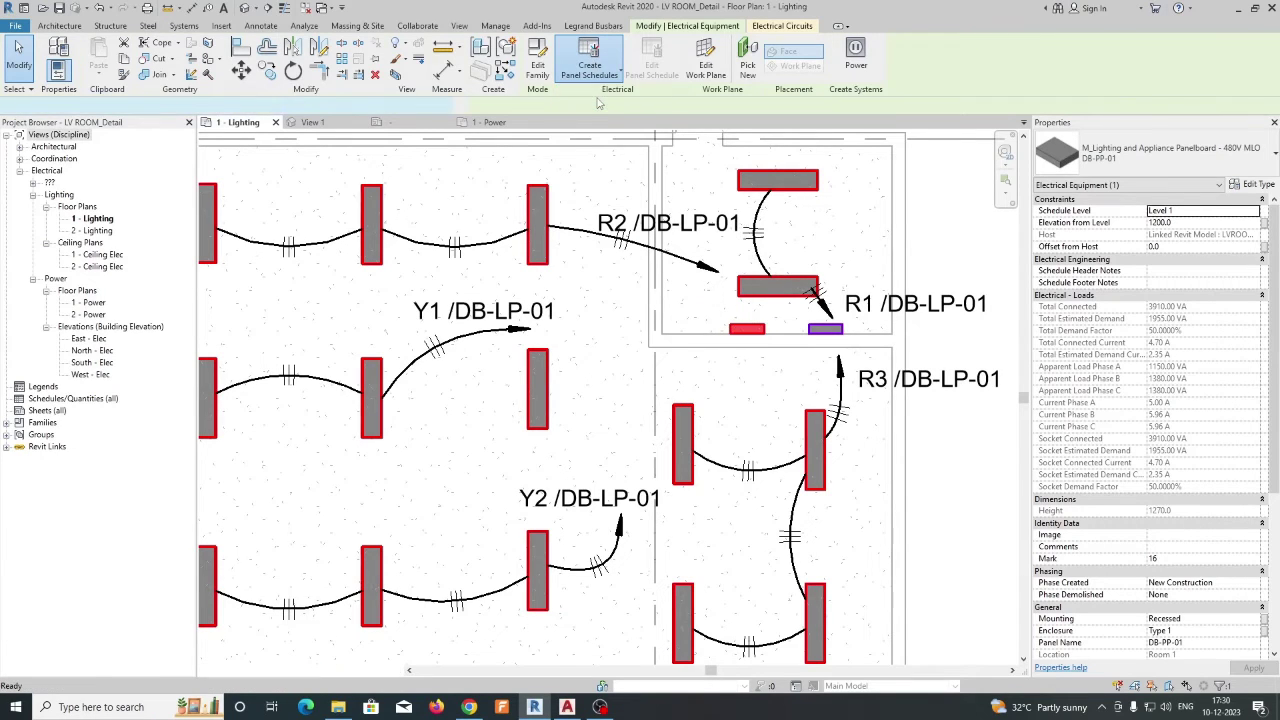
pyautogui.moveTo(216, 322); pyautogui.dragTo(946, 365)
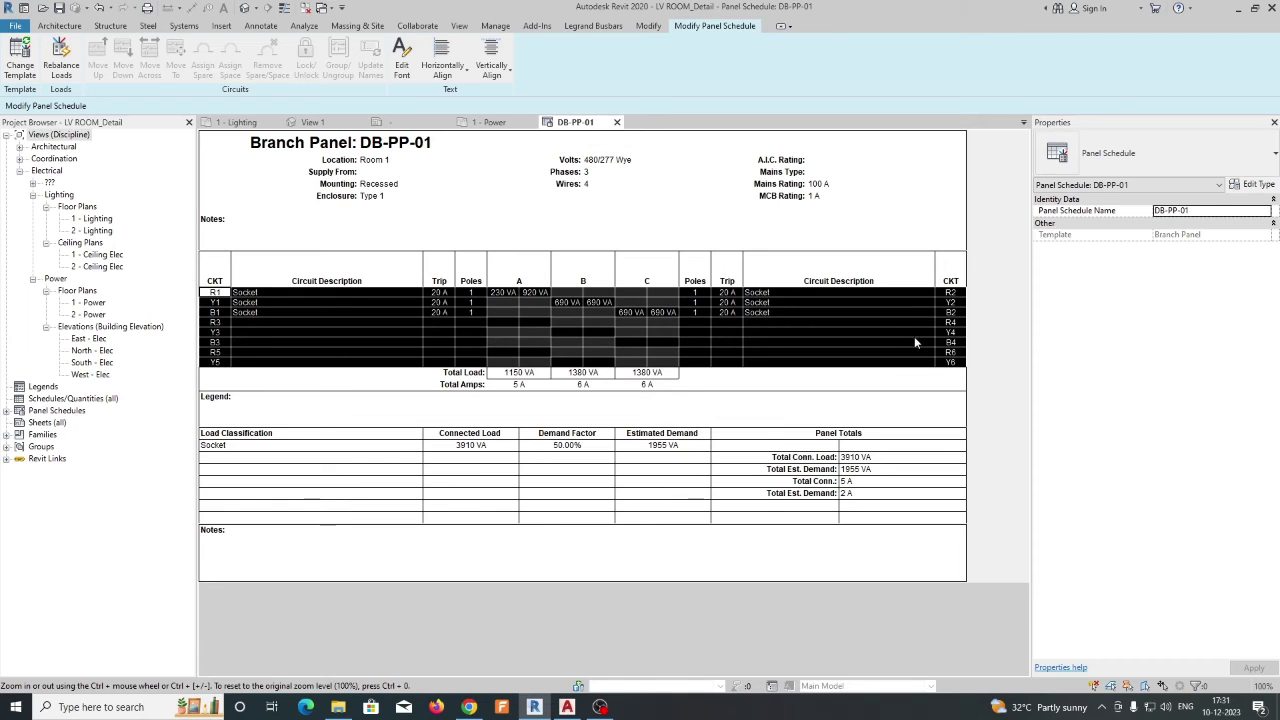
# Step: Return to the 1 - Lighting floor plan and create a Branch Panel schedule for the DB-LP-01 panelboard
pyautogui.click(250, 124)
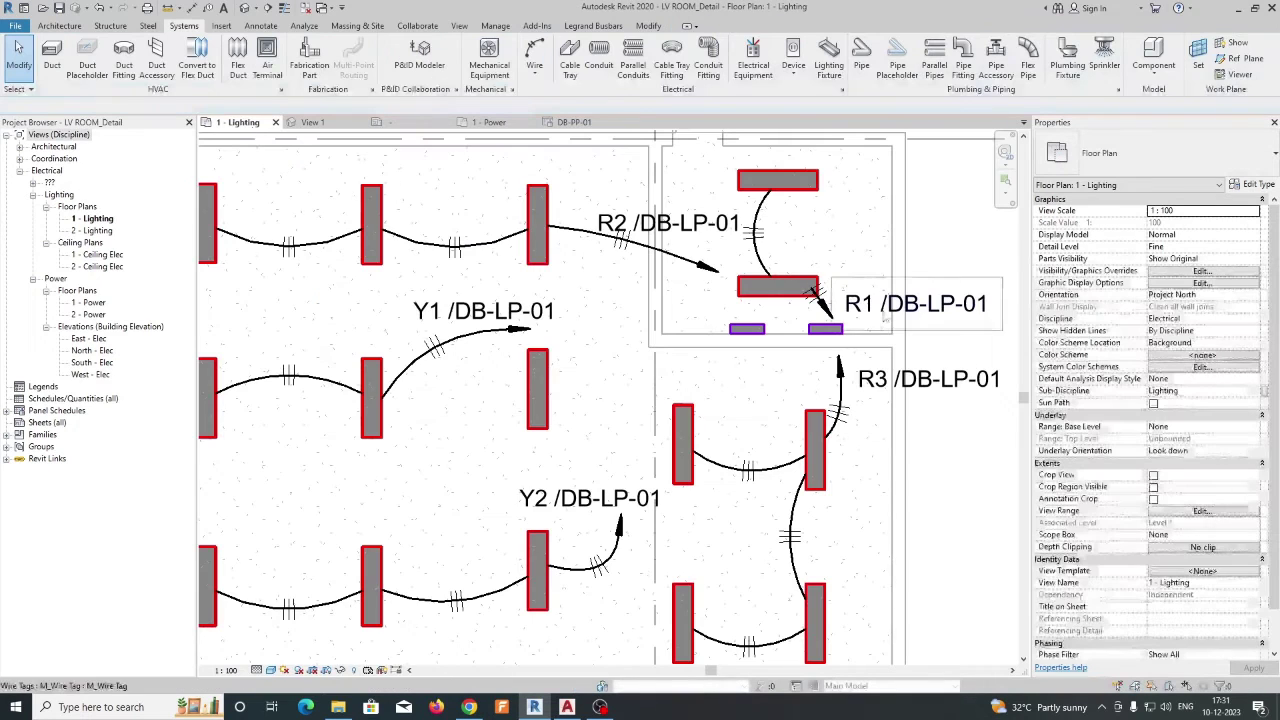
pyautogui.click(757, 329)
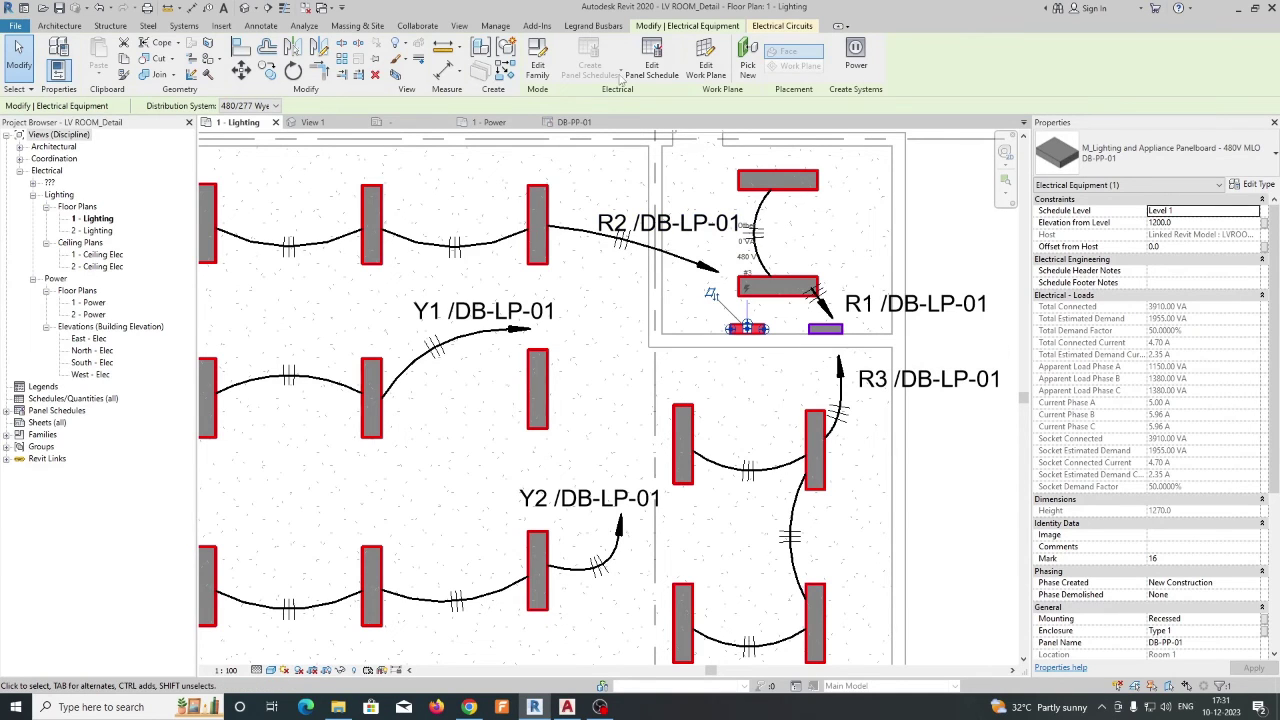
pyautogui.press('Escape')
pyautogui.click(824, 329)
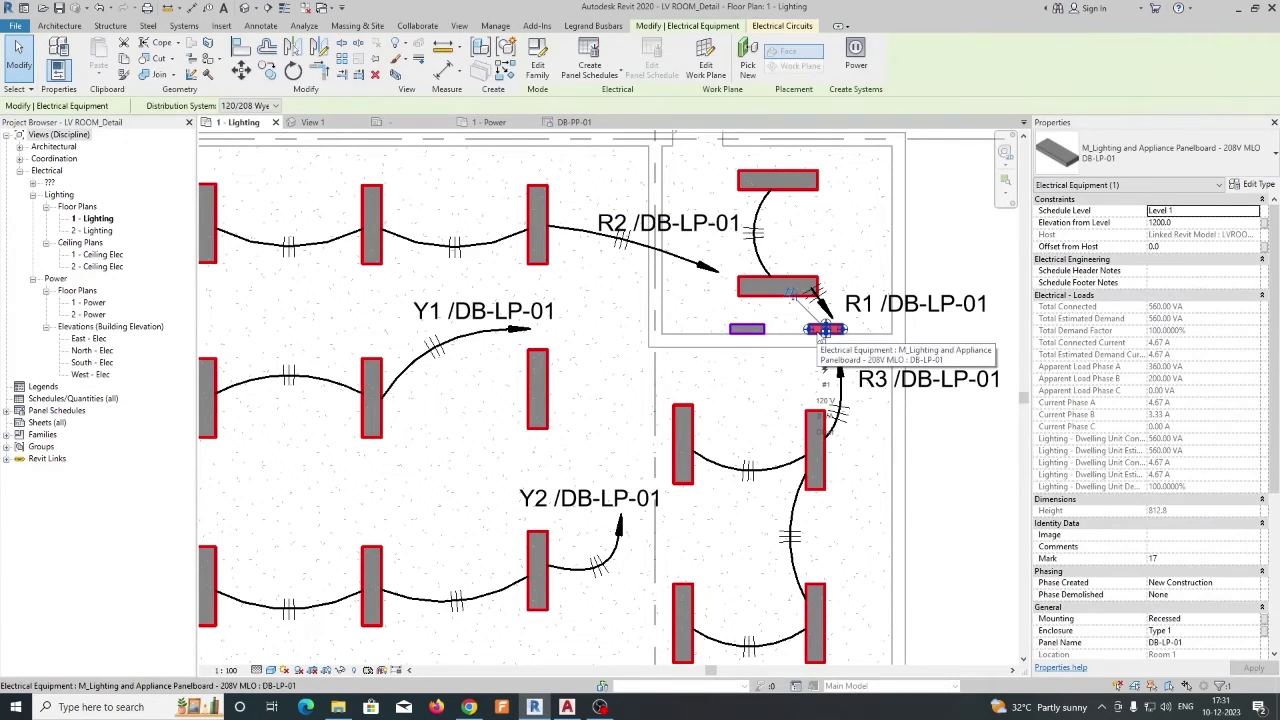
pyautogui.click(590, 62)
pyautogui.click(604, 97)
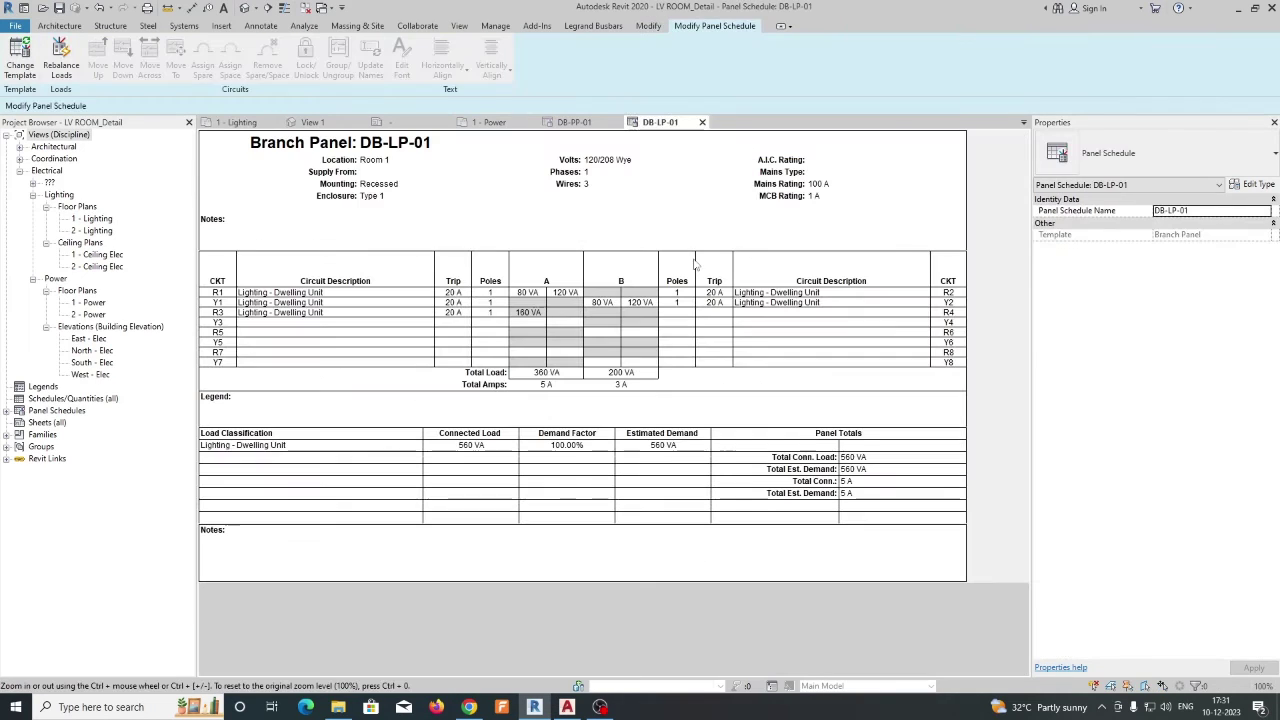
# Step: Examine the circuit rows and loads in the DB-LP-01 schedule, and return to the 1 - Power floor plan
pyautogui.moveTo(226, 306); pyautogui.dragTo(950, 487)
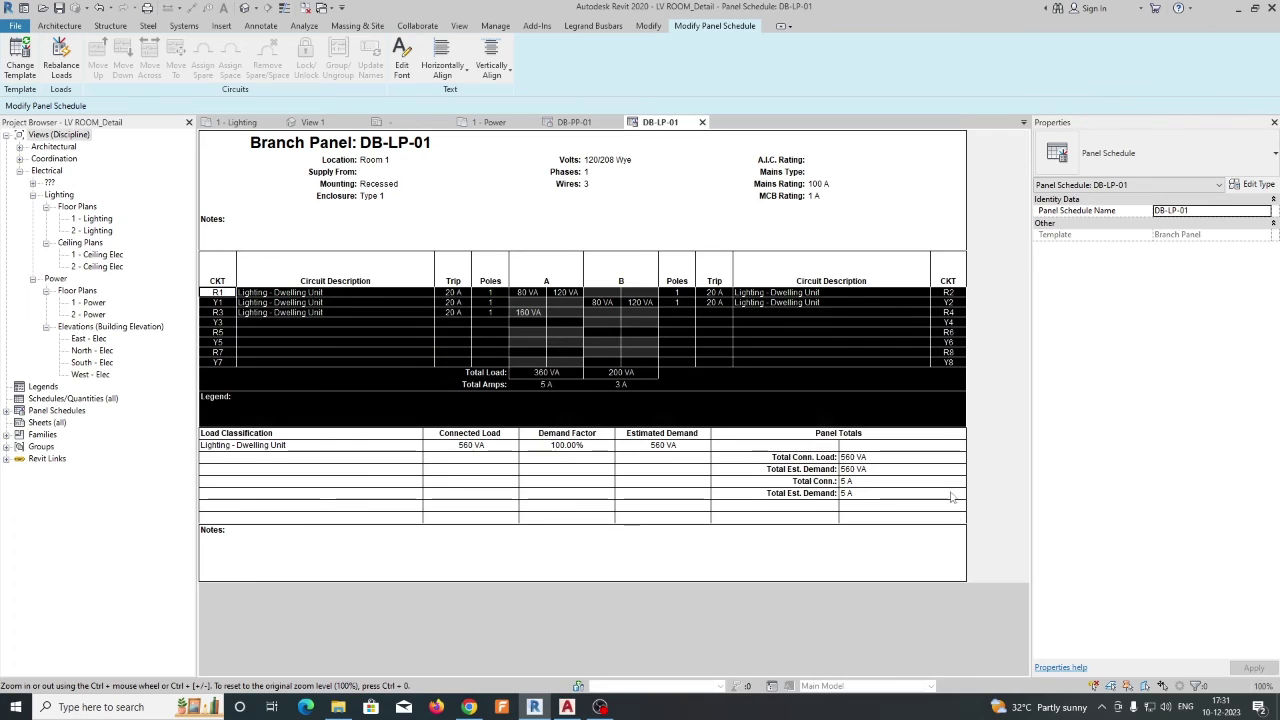
pyautogui.click(891, 534)
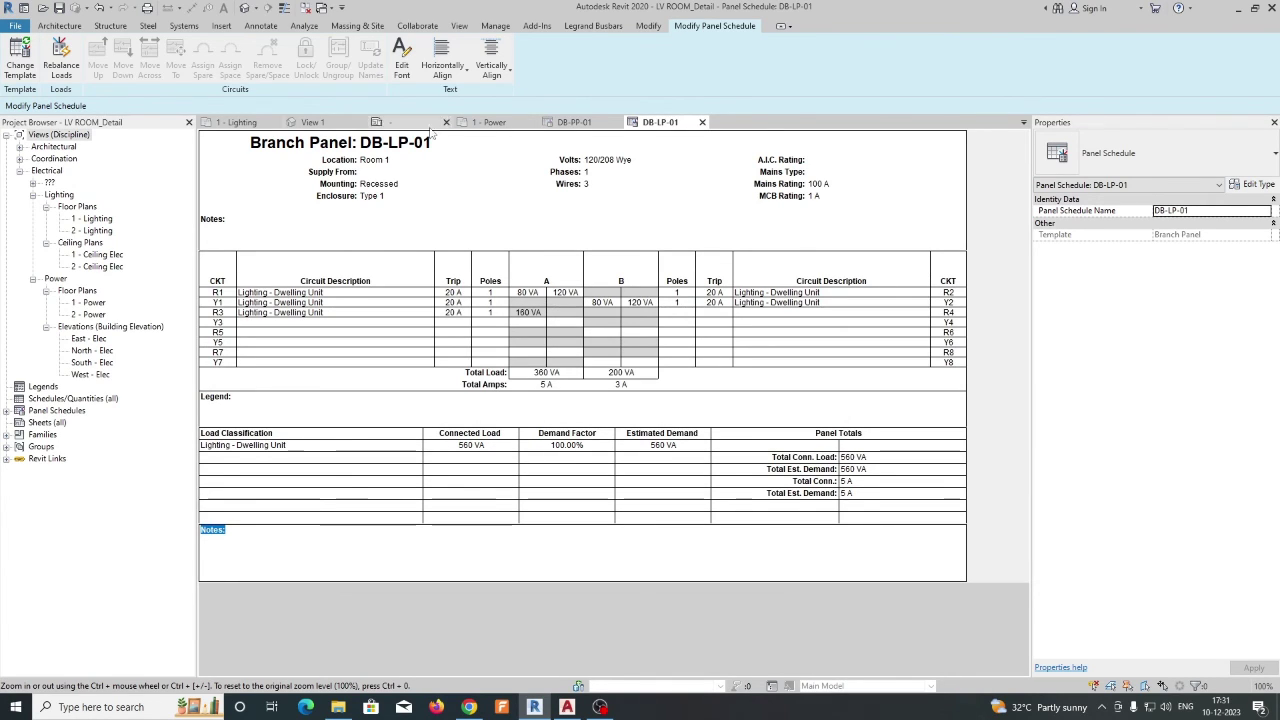
pyautogui.click(489, 122)
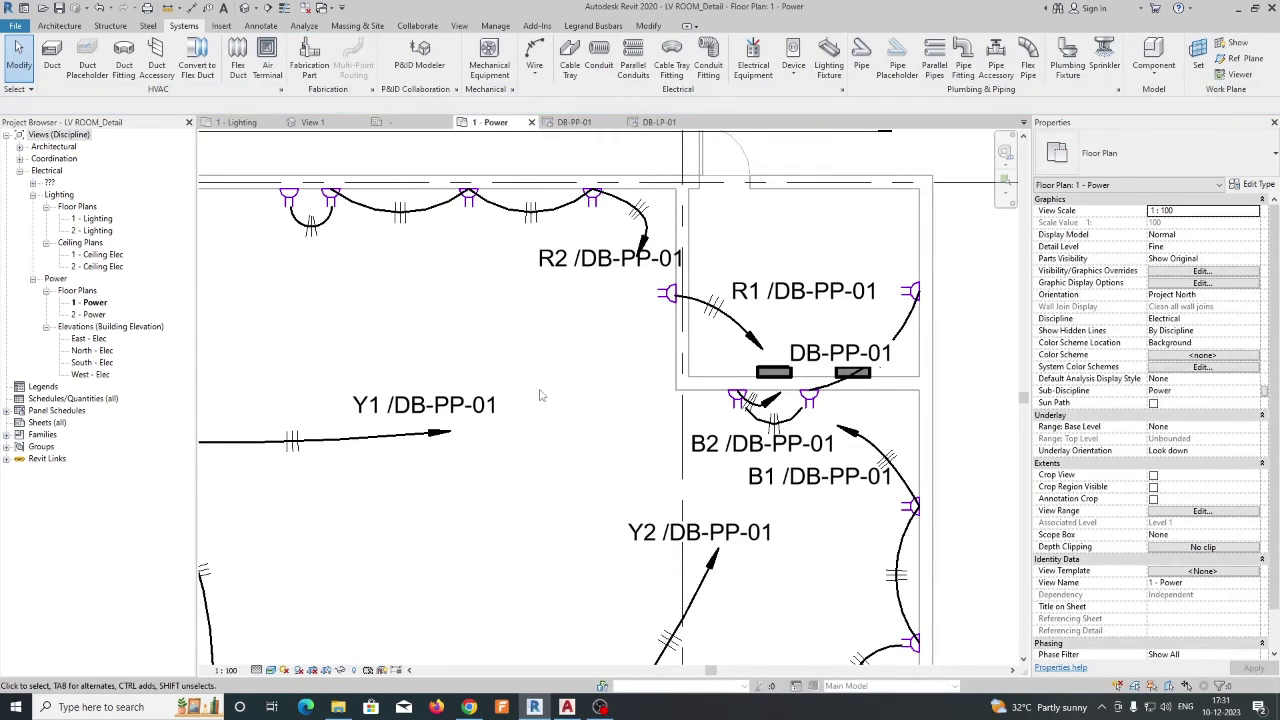